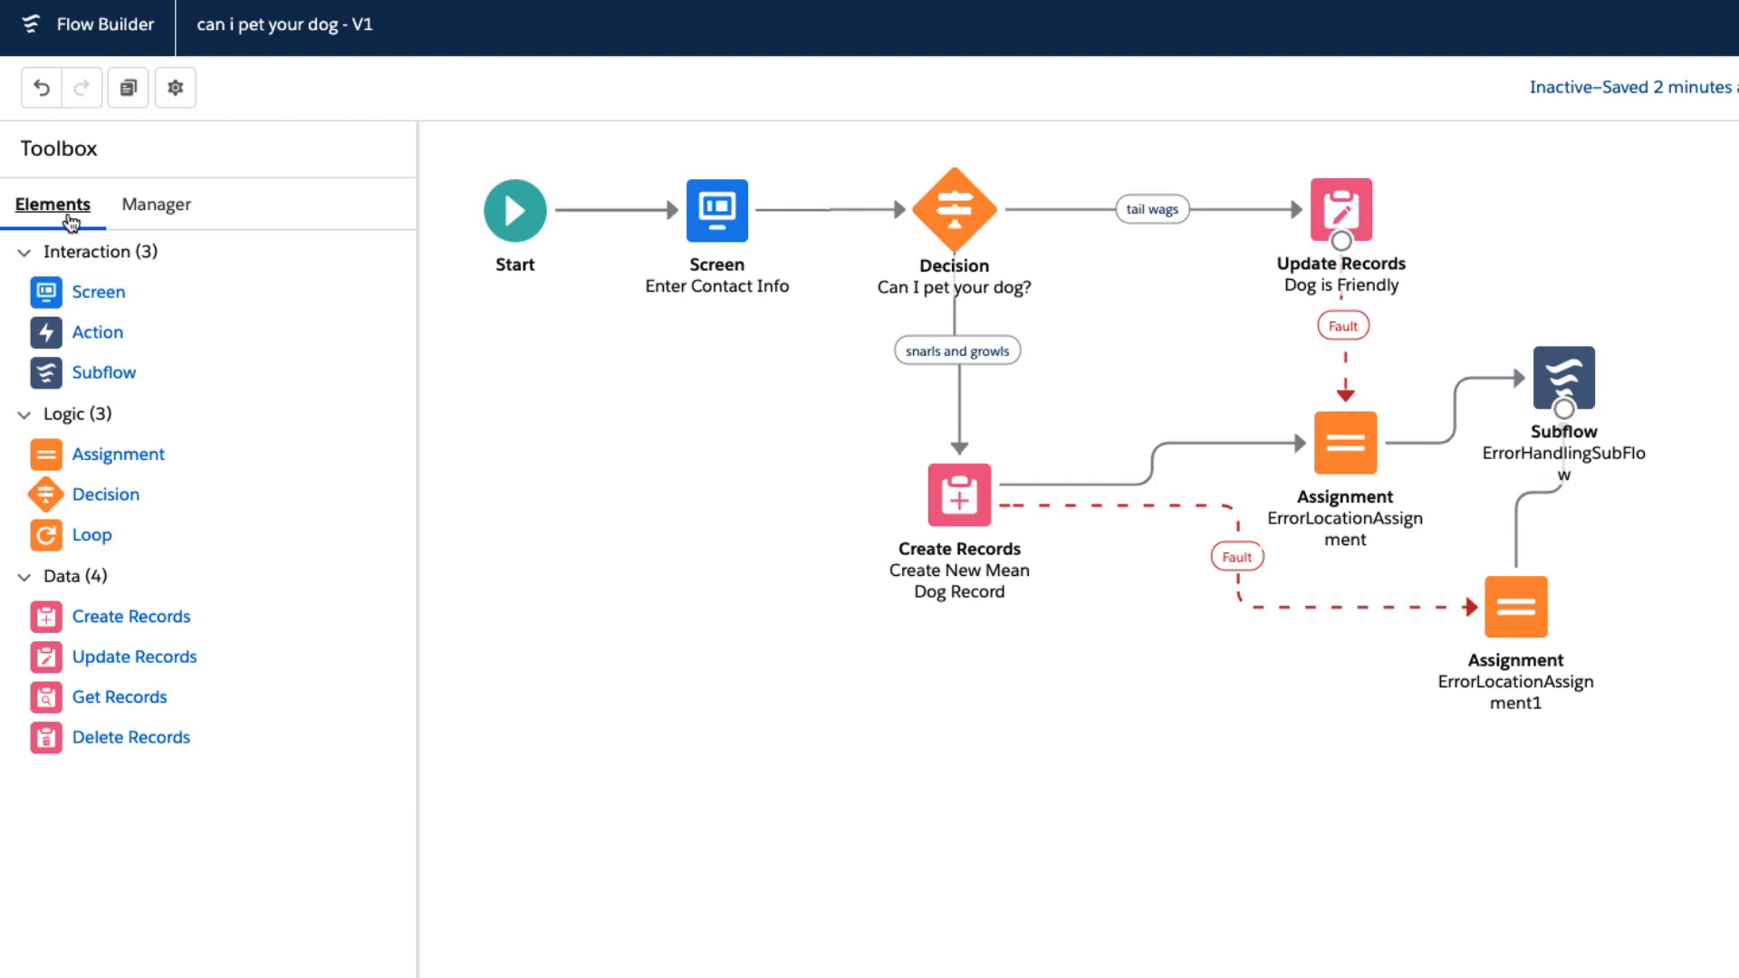
# Examine the setup options of a new Screen element and a new Action element, discarding both.
pyautogui.moveTo(113, 299); pyautogui.dragTo(590, 380)
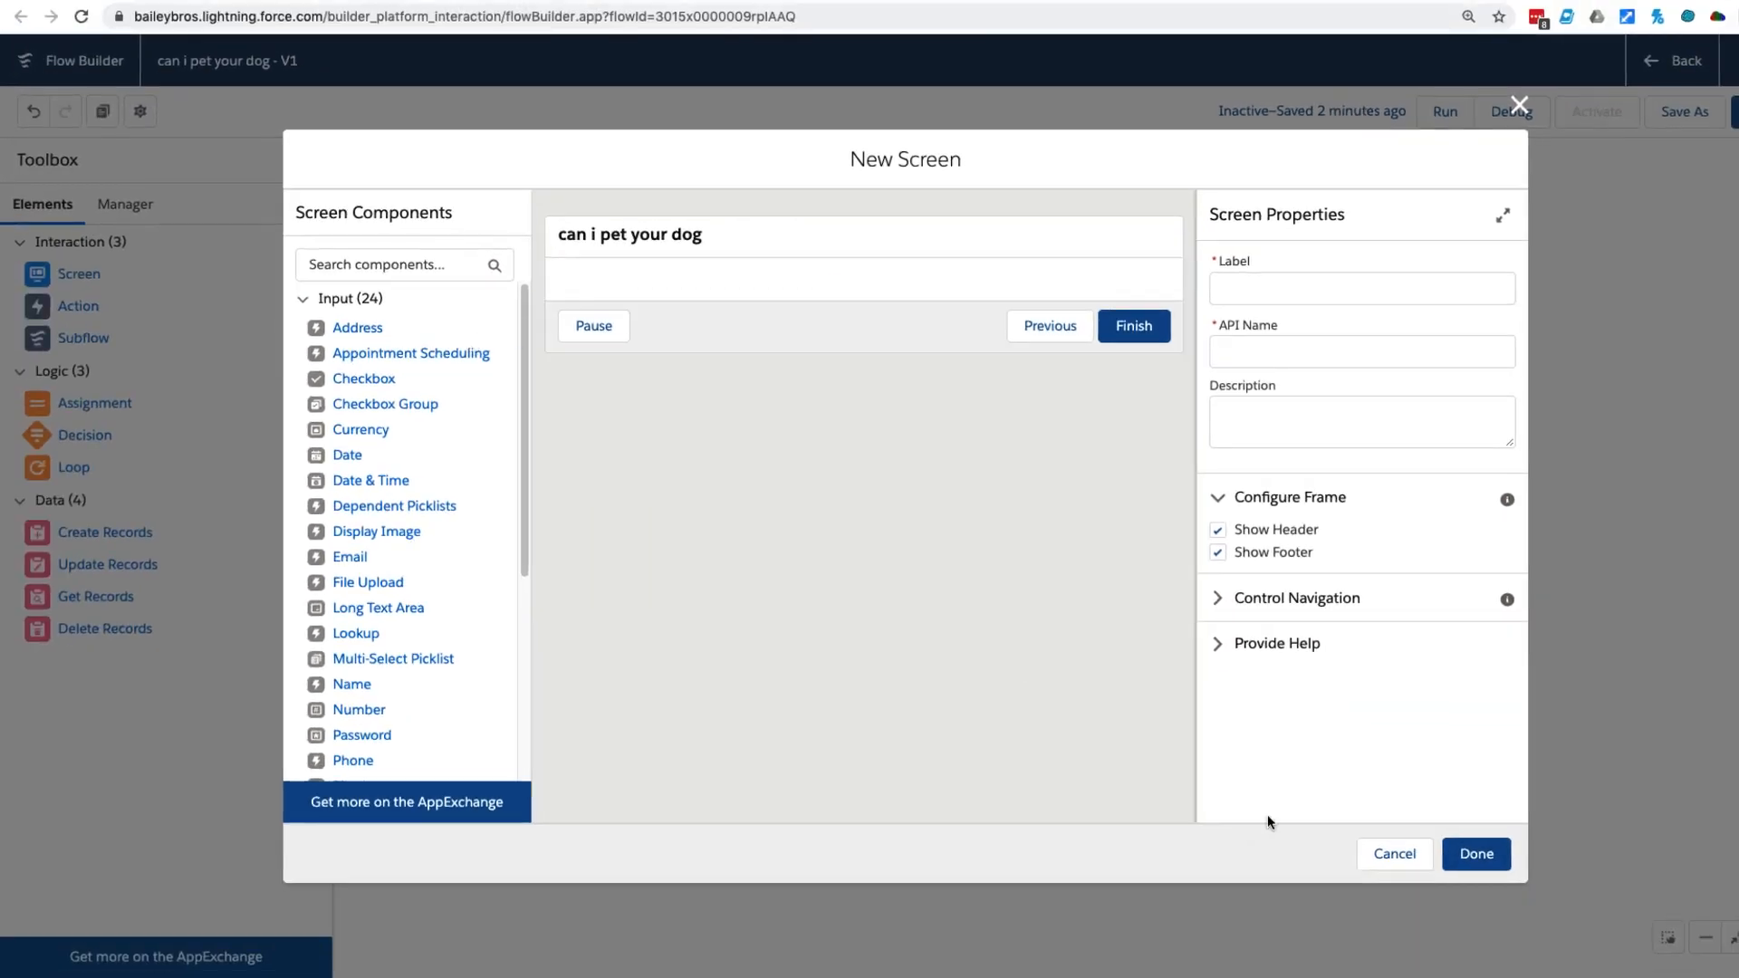
pyautogui.click(1395, 854)
pyautogui.moveTo(100, 315); pyautogui.dragTo(493, 367)
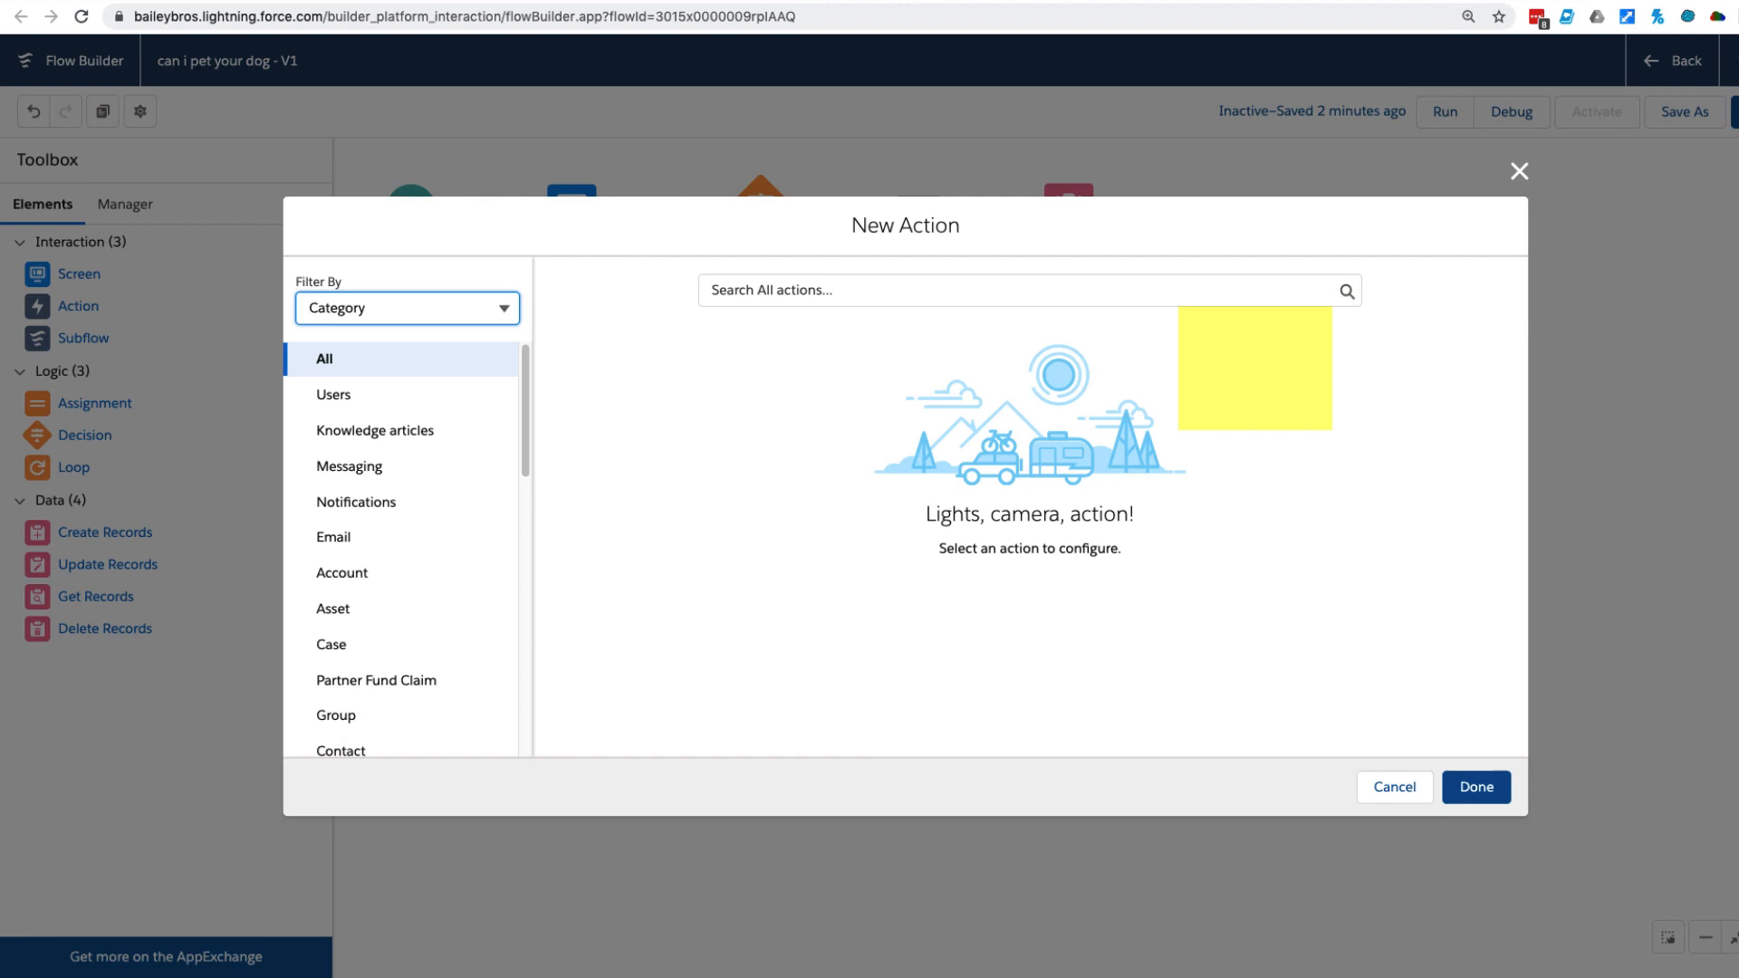
pyautogui.click(1400, 786)
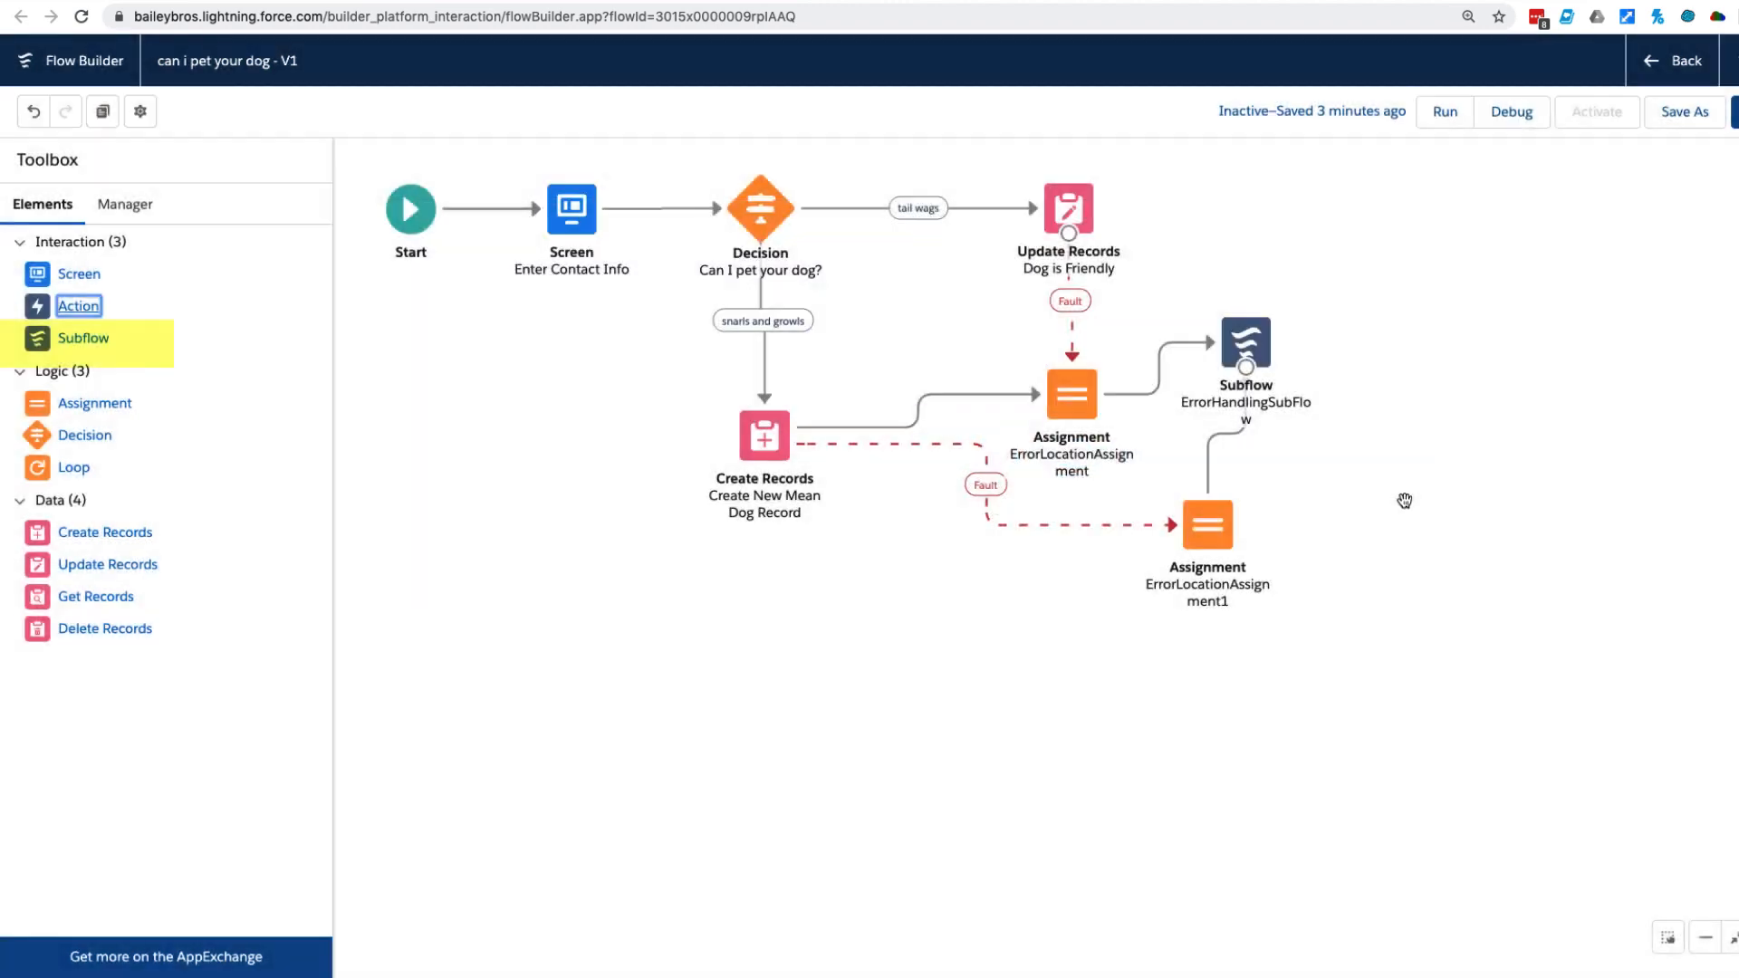
# Review the settings of the ErrorHandlingSubFlow subflow and the ErrorLocationAssignment assignment without changing them.
pyautogui.click(1254, 337)
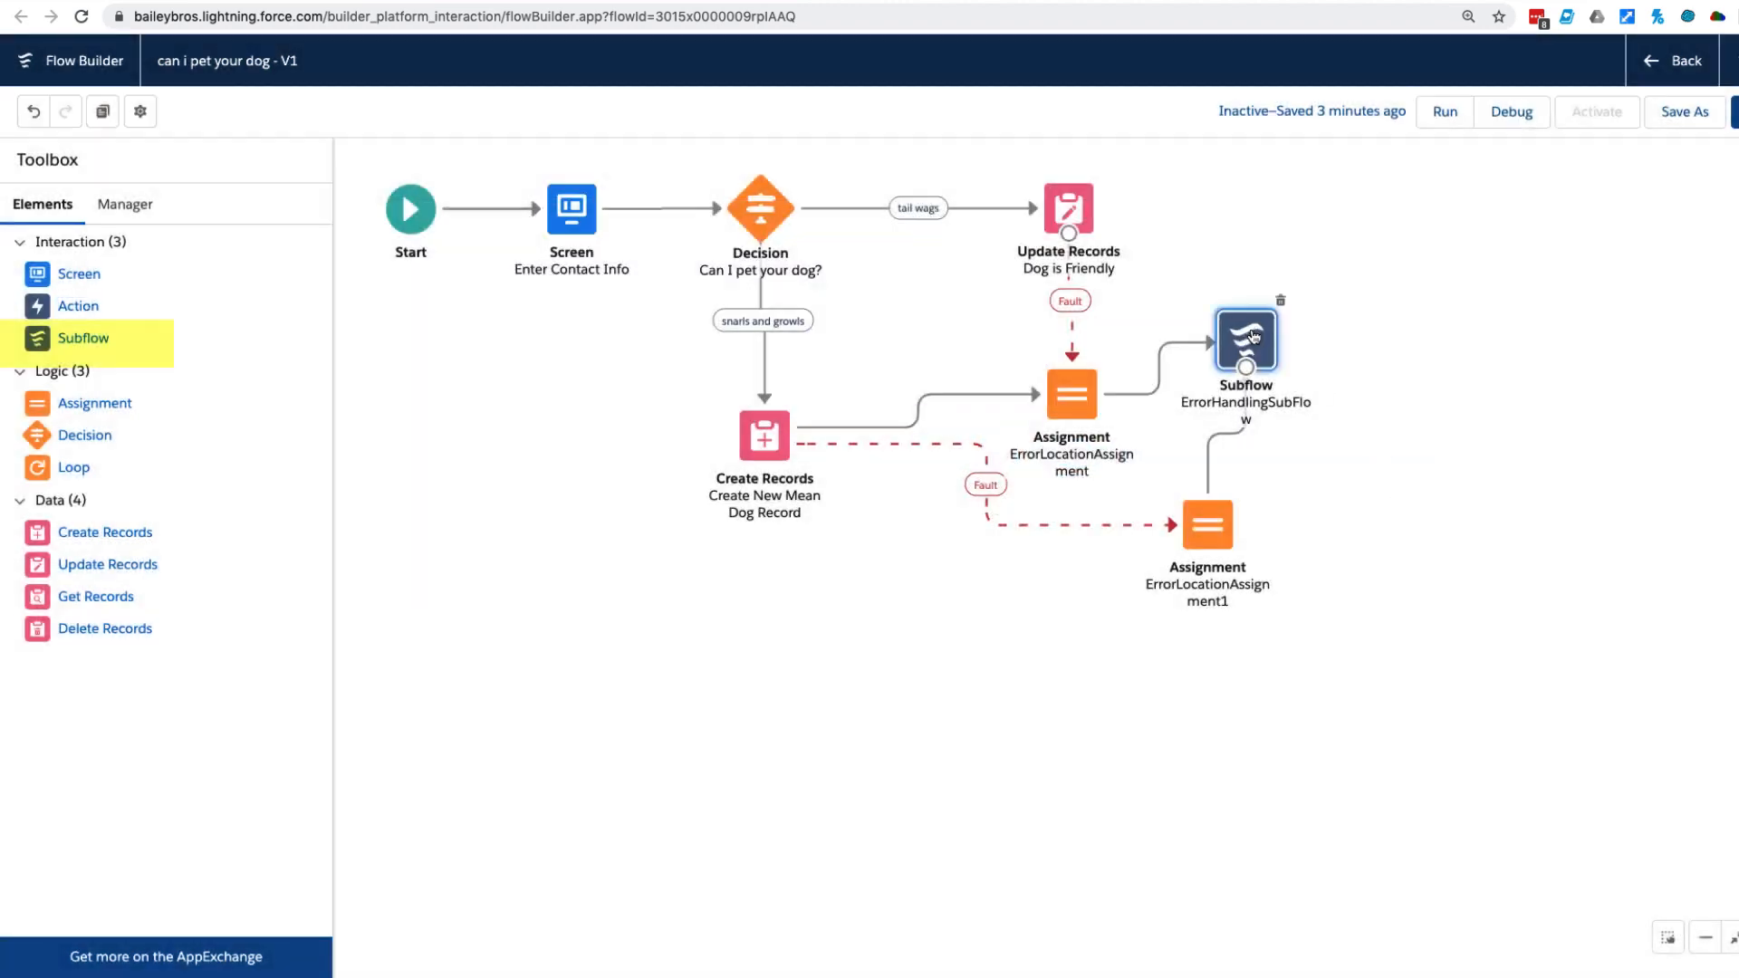
pyautogui.doubleClick(1253, 337)
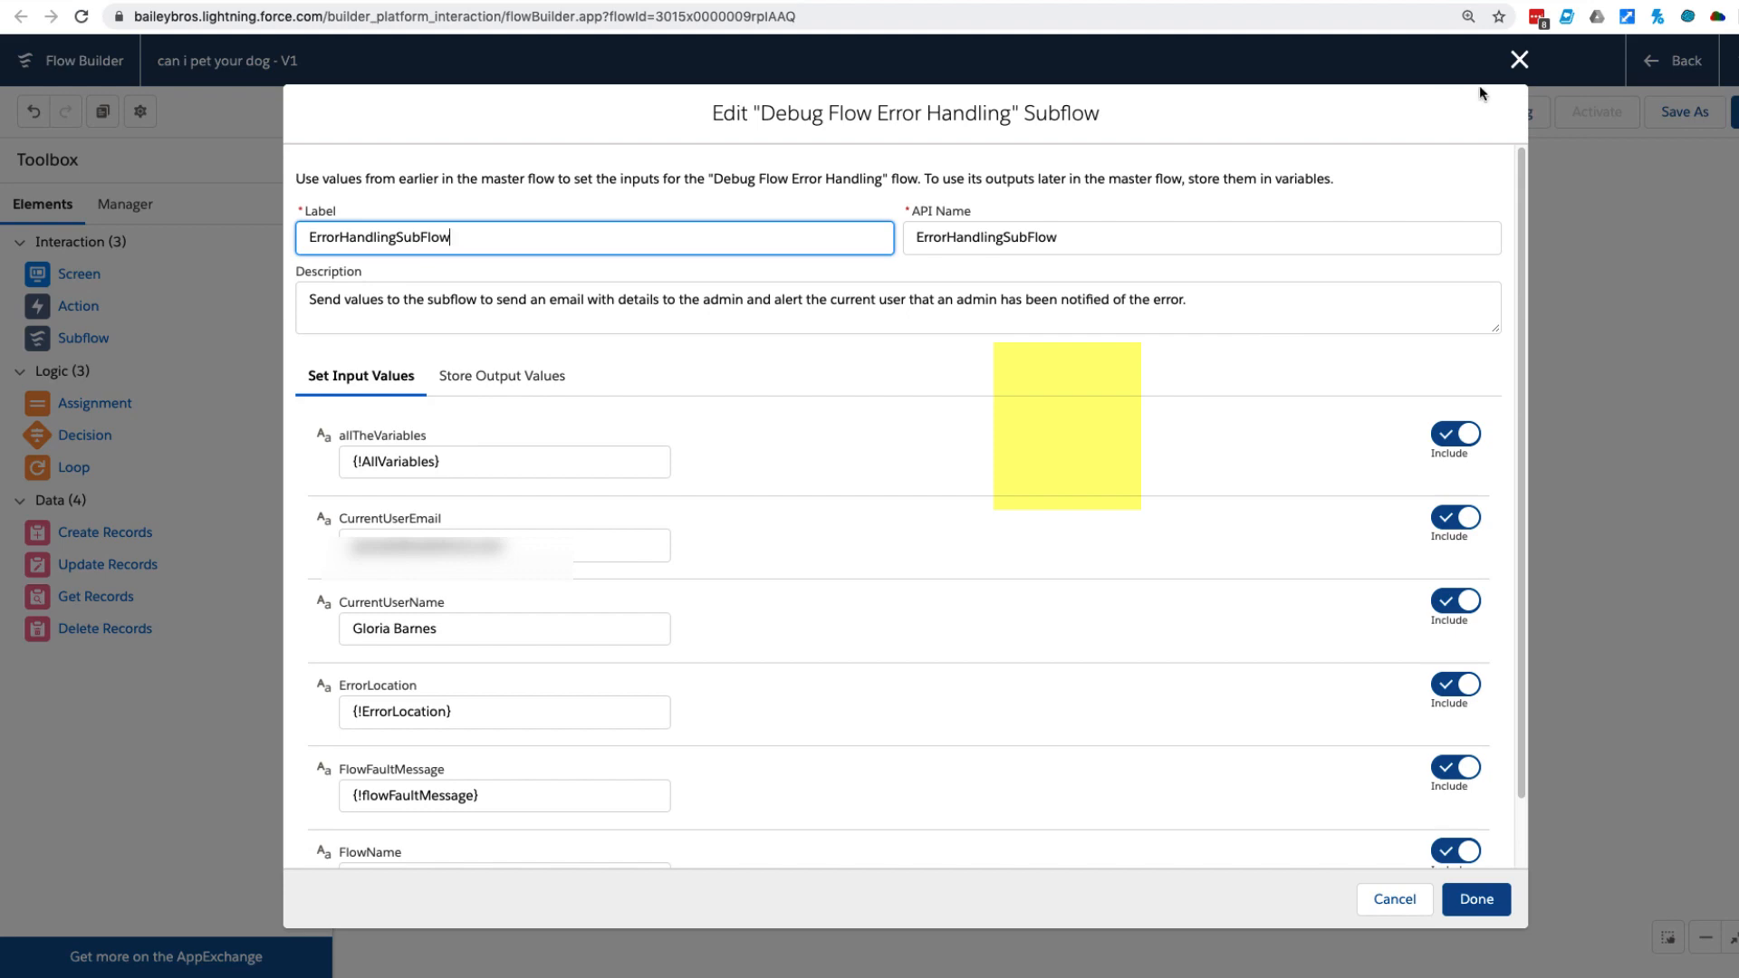
pyautogui.click(1519, 60)
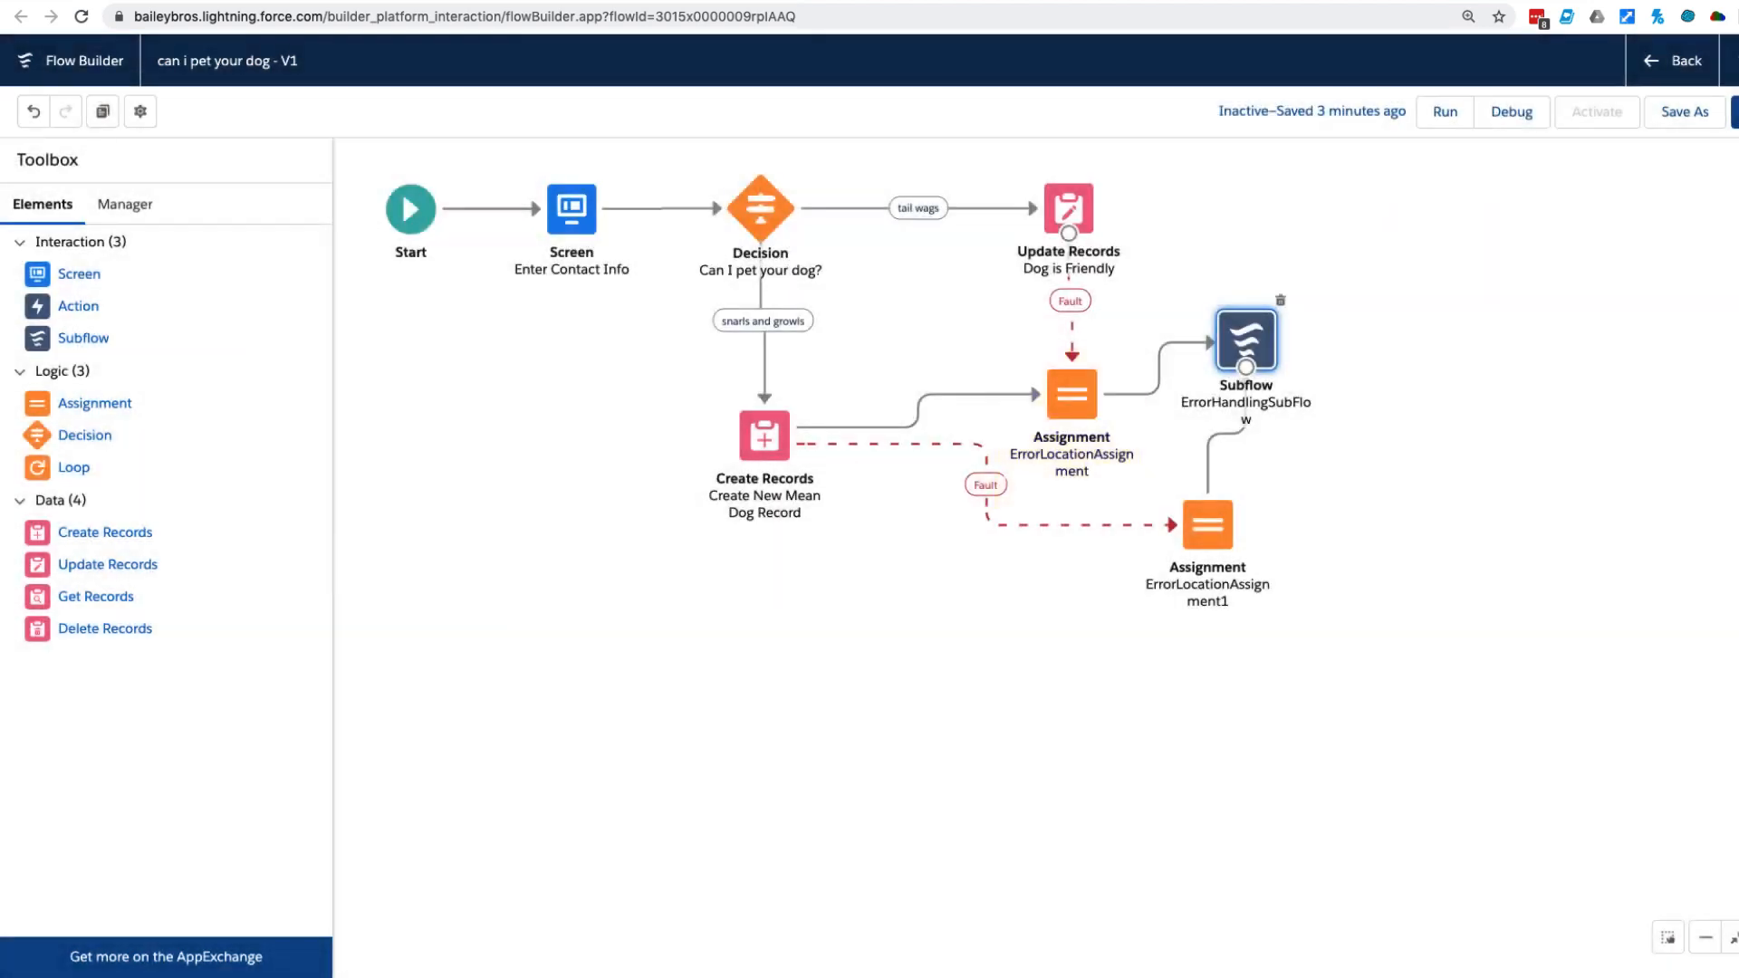
pyautogui.doubleClick(1072, 400)
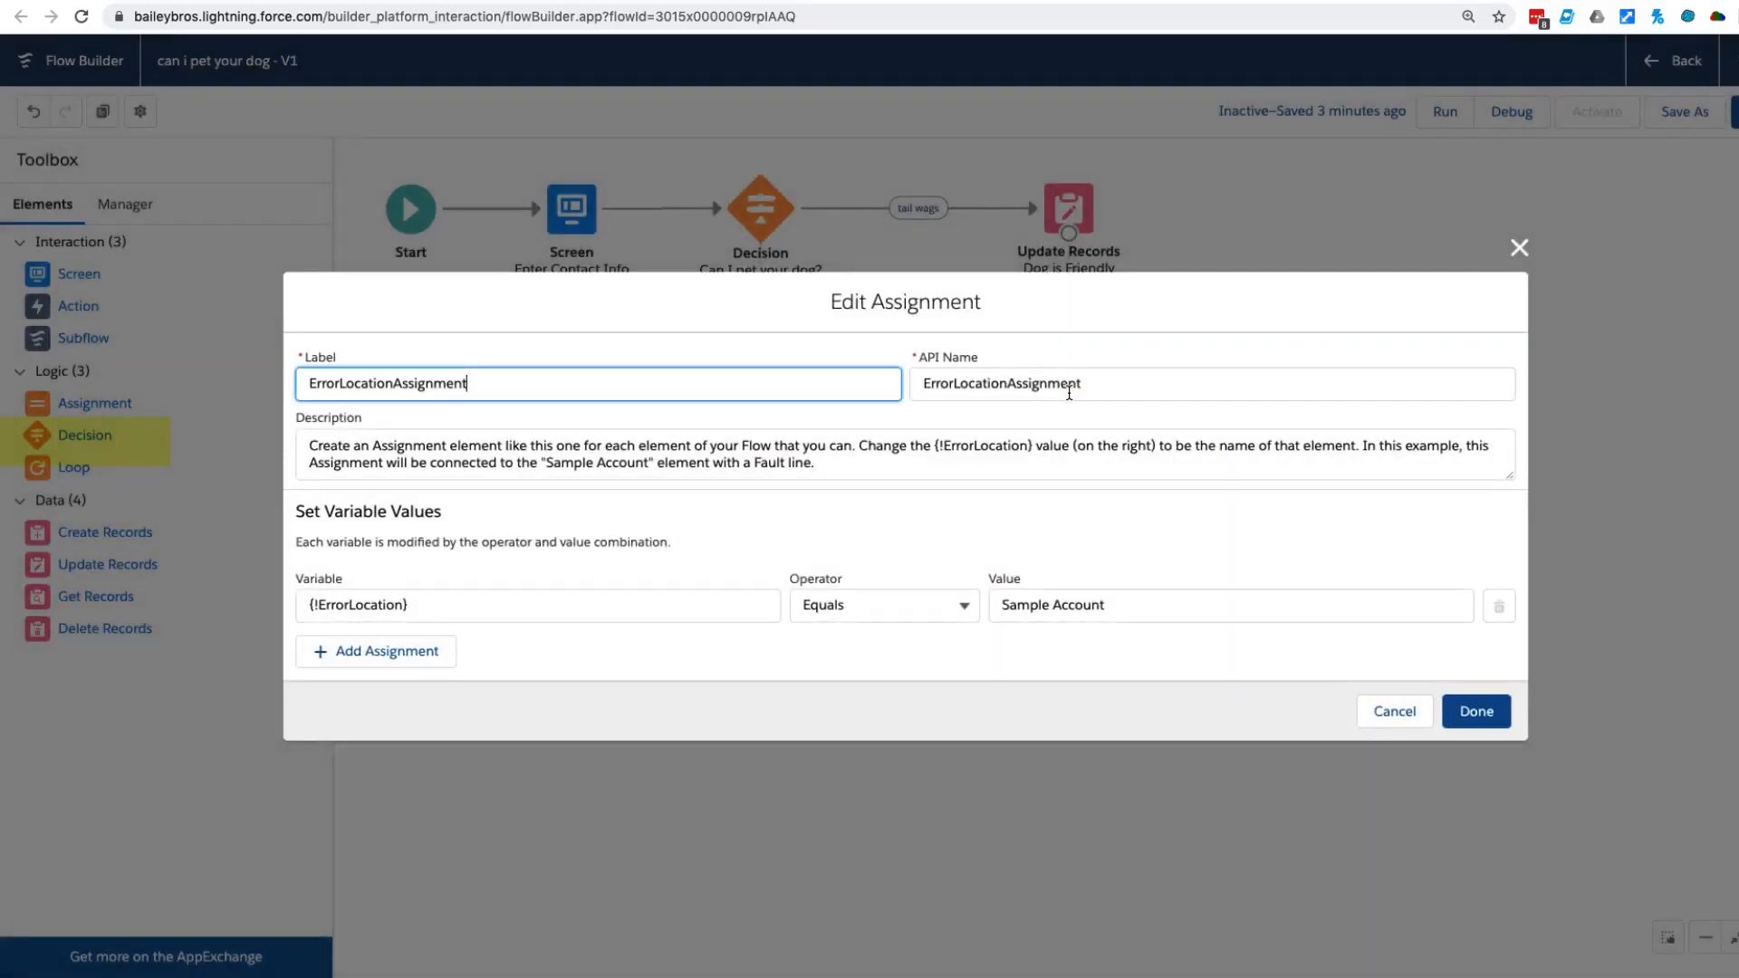
pyautogui.press('Escape')
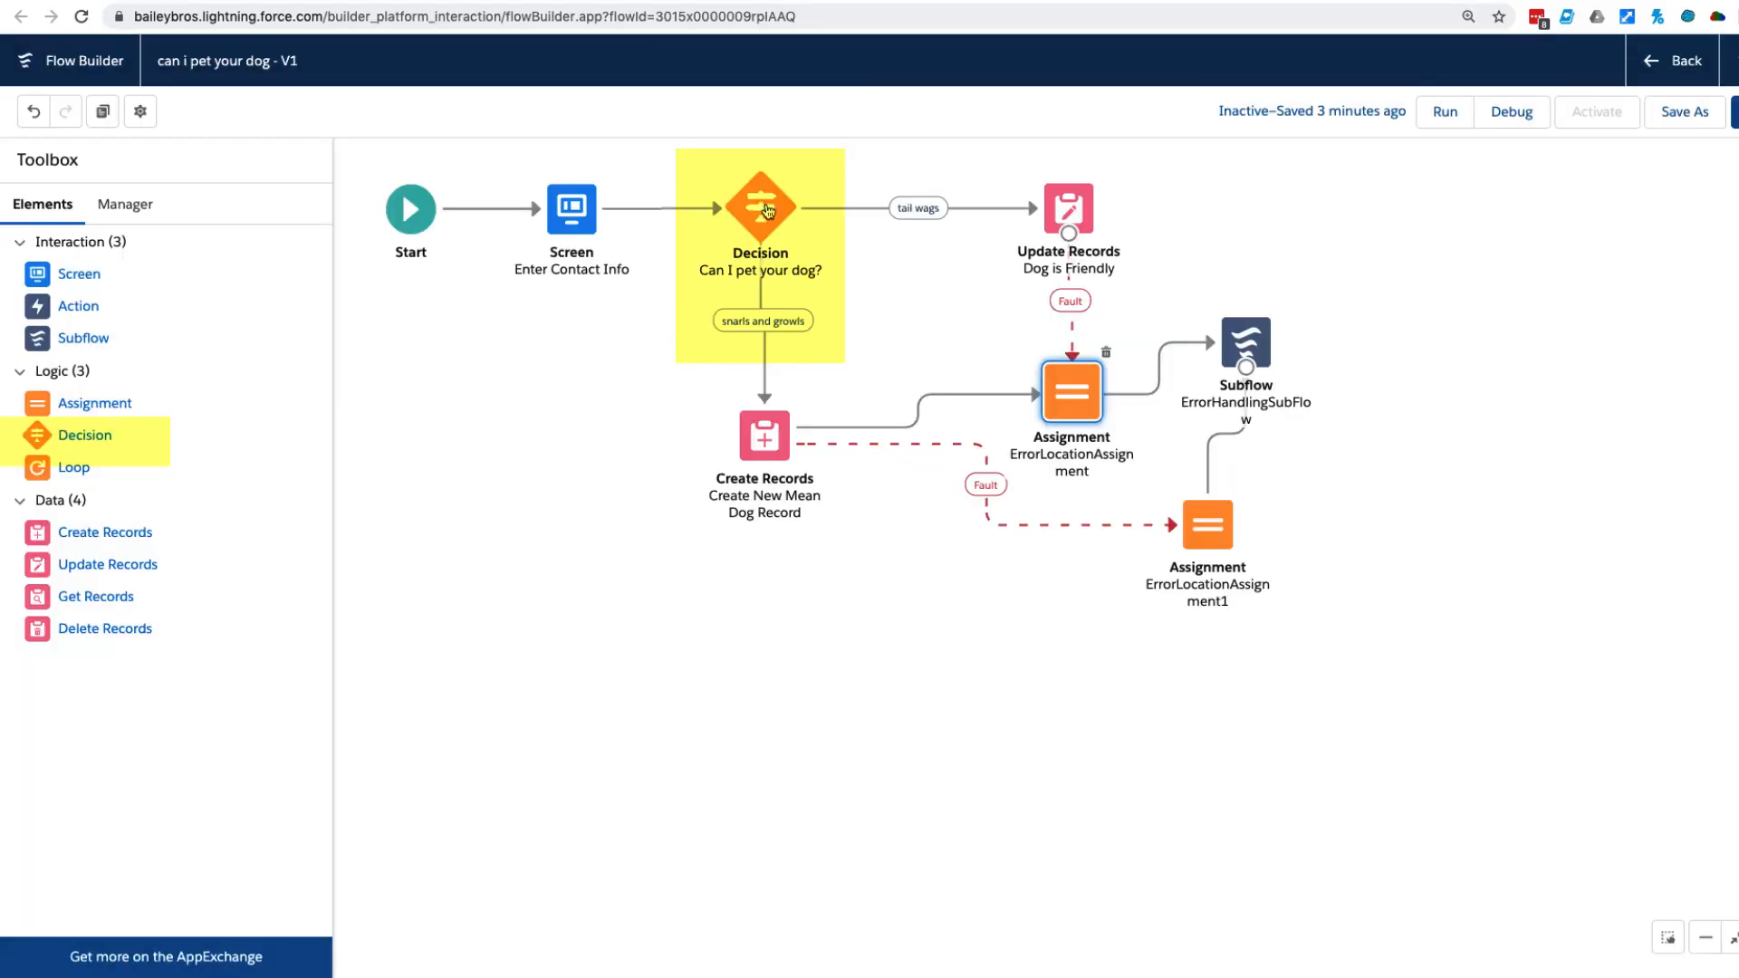
# Review the outcomes of the "Can I pet your dog?" decision and the options of a new Loop element, discarding the loop.
pyautogui.doubleClick(765, 206)
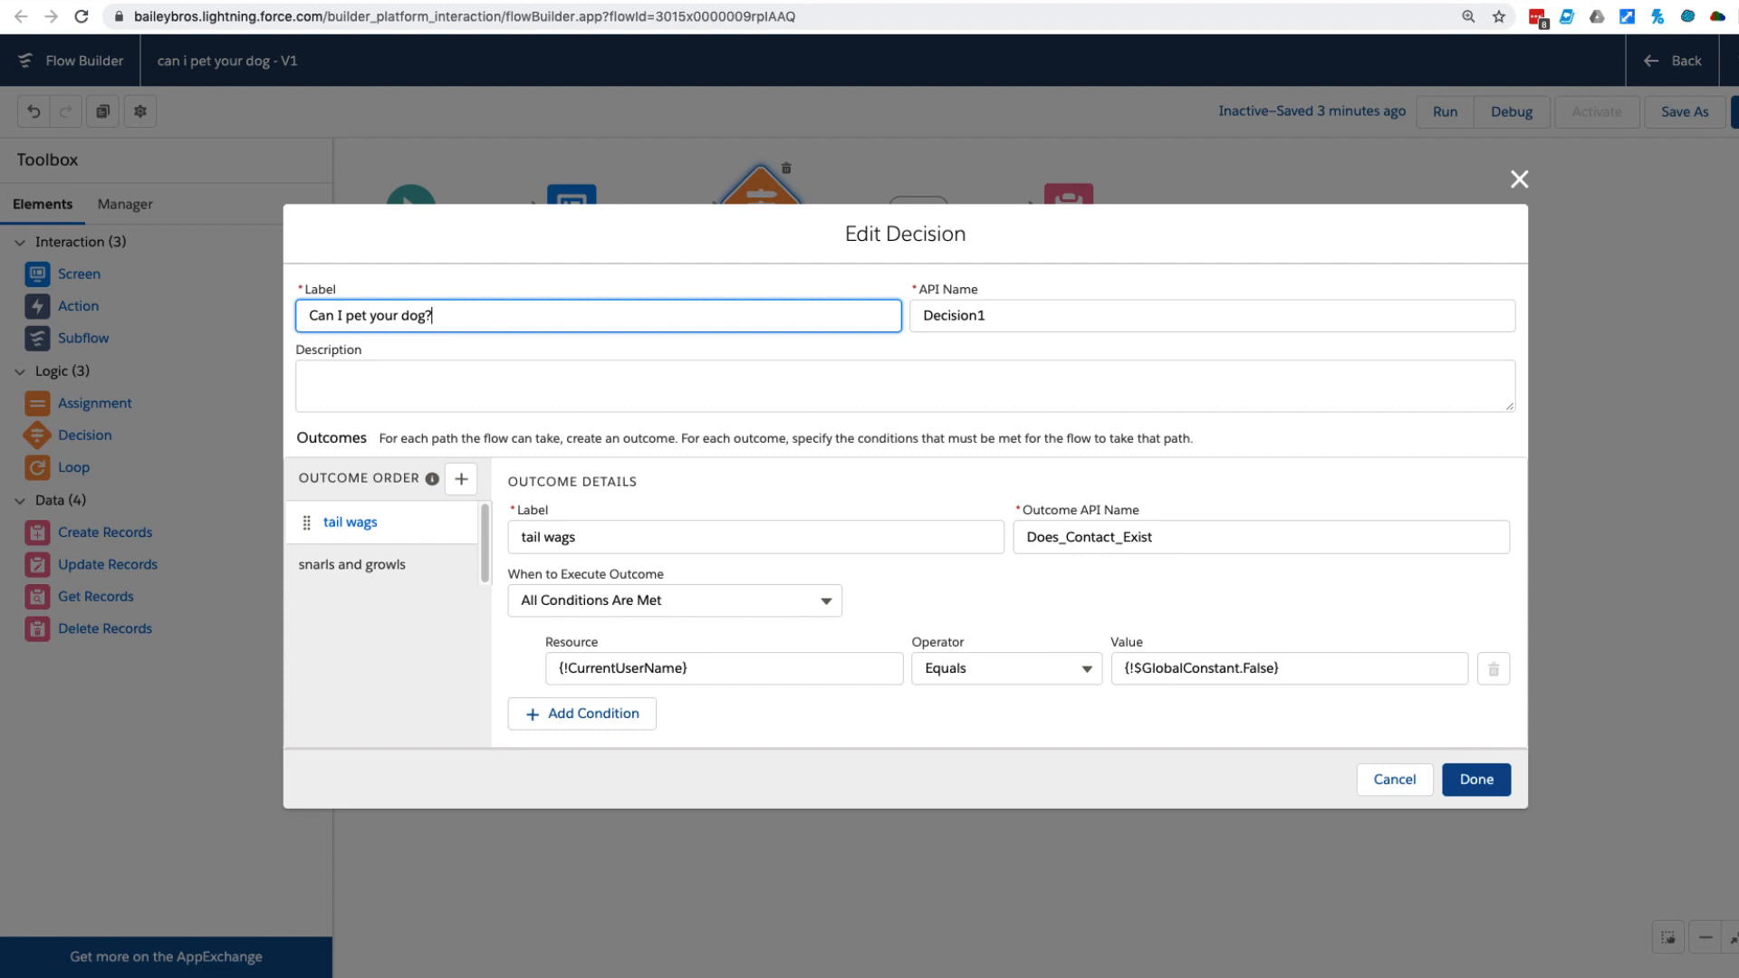
pyautogui.click(1391, 779)
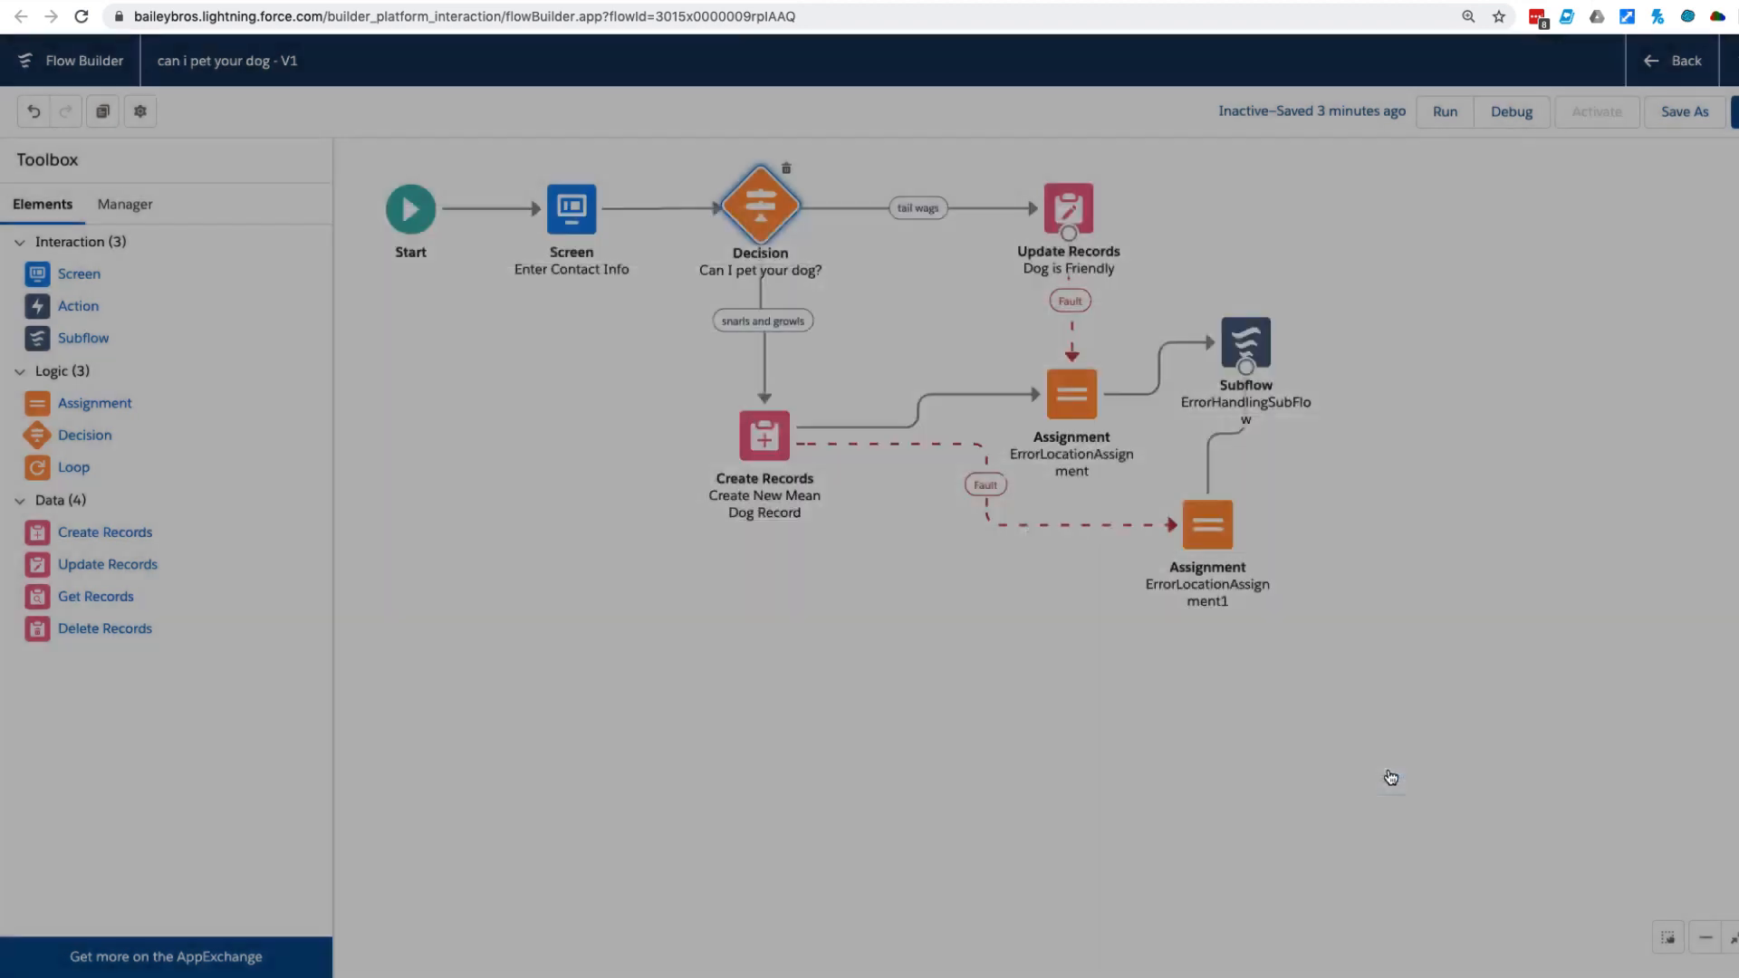
pyautogui.moveTo(52, 475); pyautogui.dragTo(588, 494)
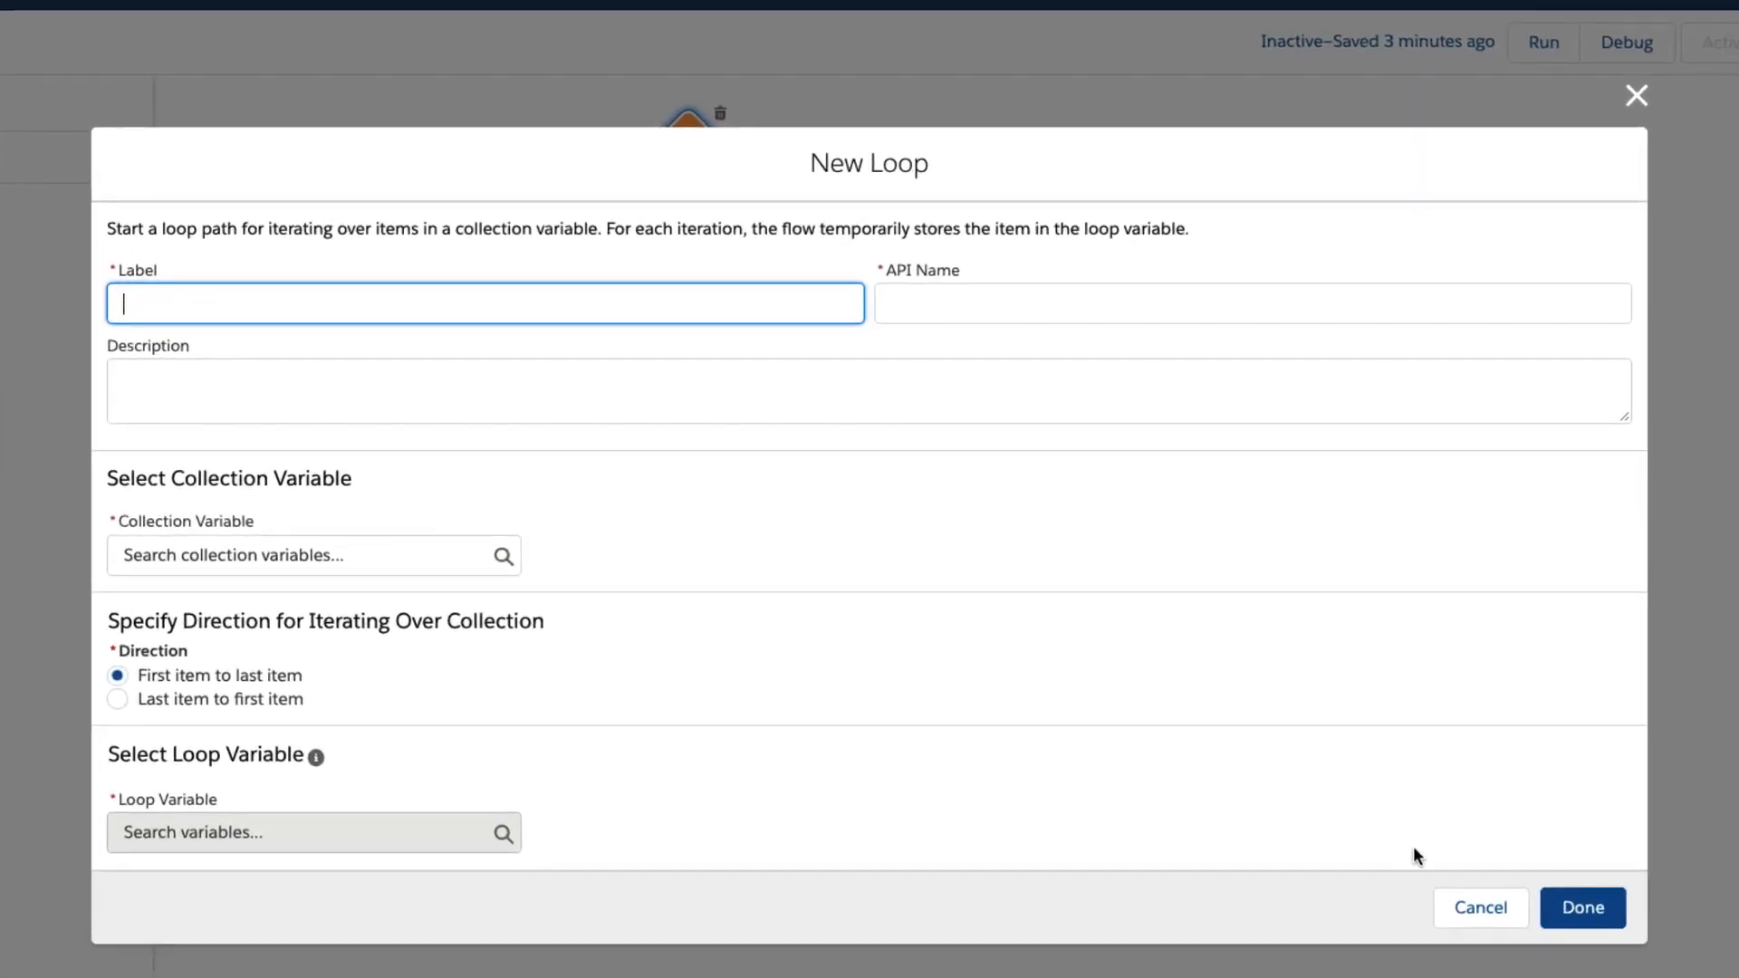
pyautogui.click(1474, 910)
# Review the settings of the "Create New Mean Dog Record" and "Dog is Friendly" record elements.
pyautogui.doubleClick(696, 447)
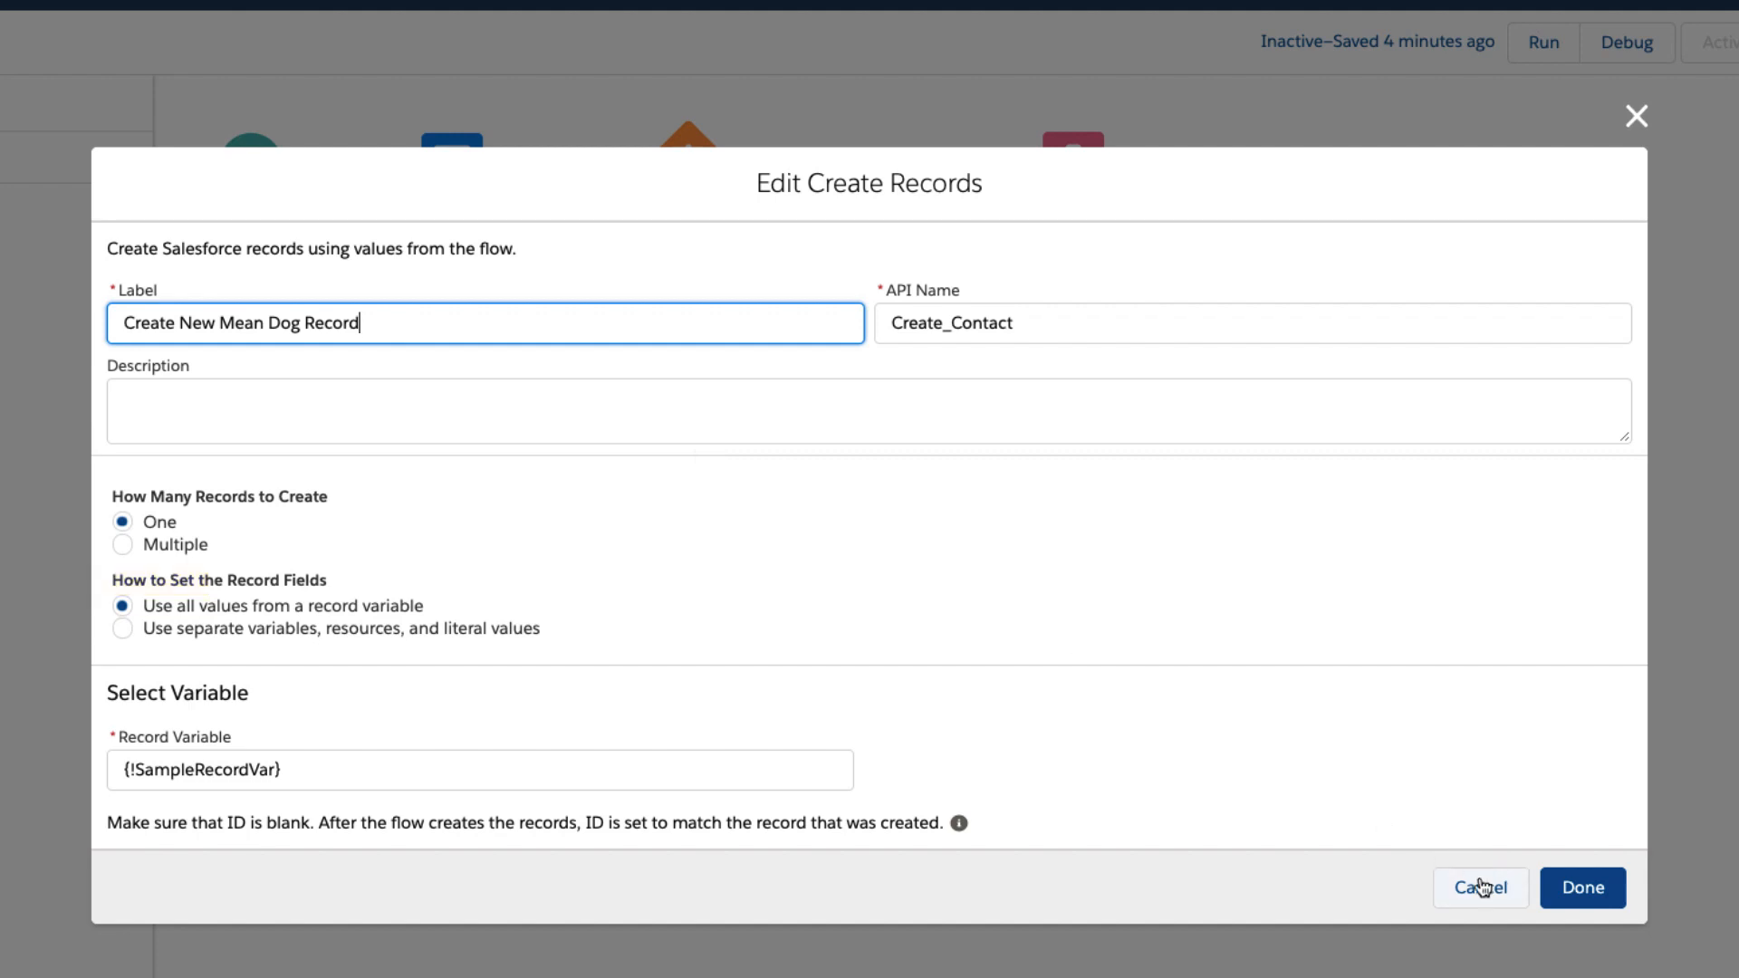
pyautogui.click(1582, 887)
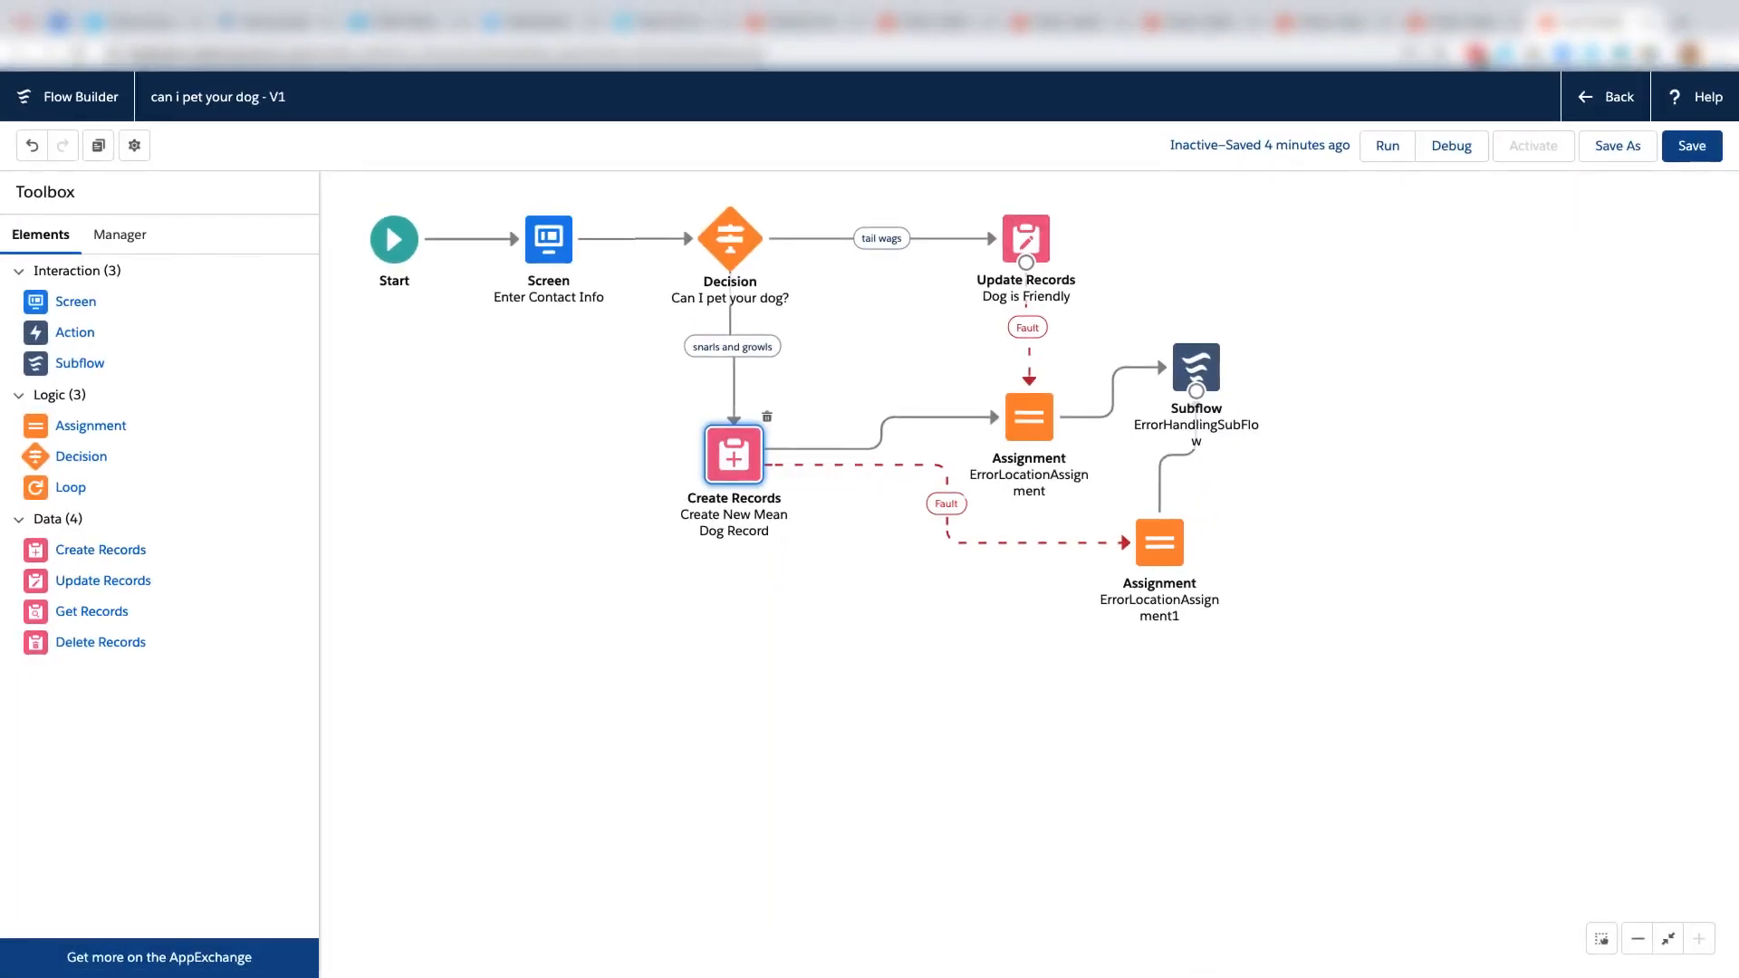
pyautogui.doubleClick(1027, 239)
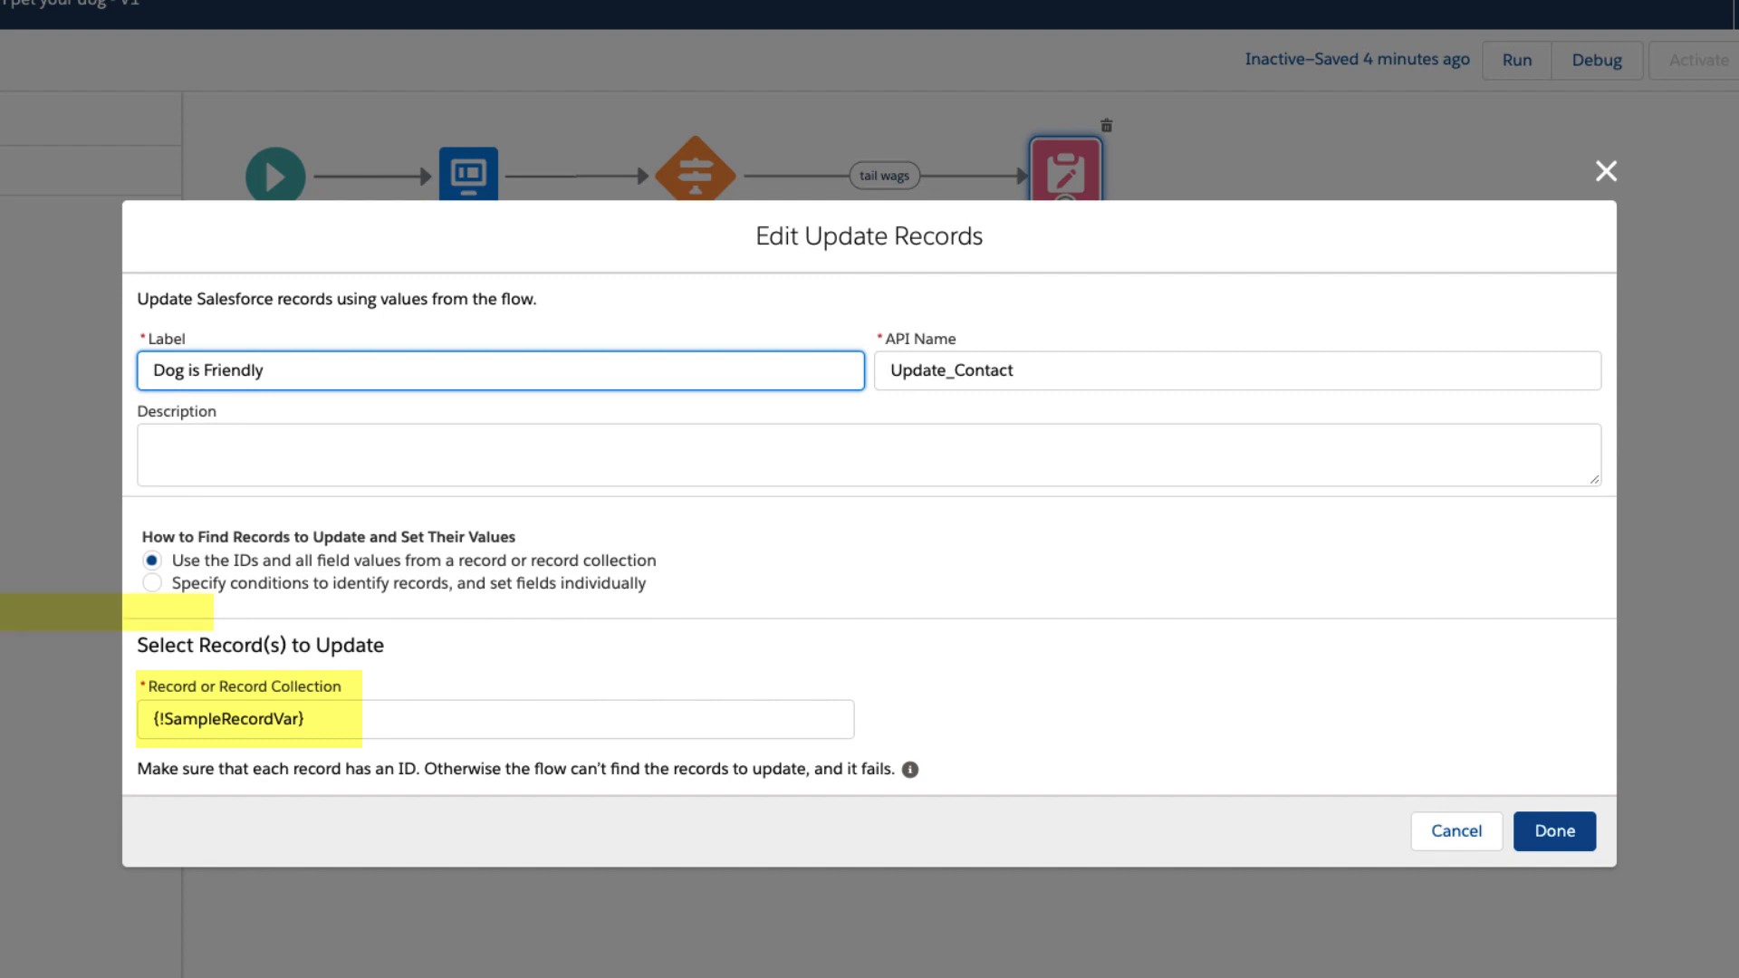
pyautogui.click(1550, 830)
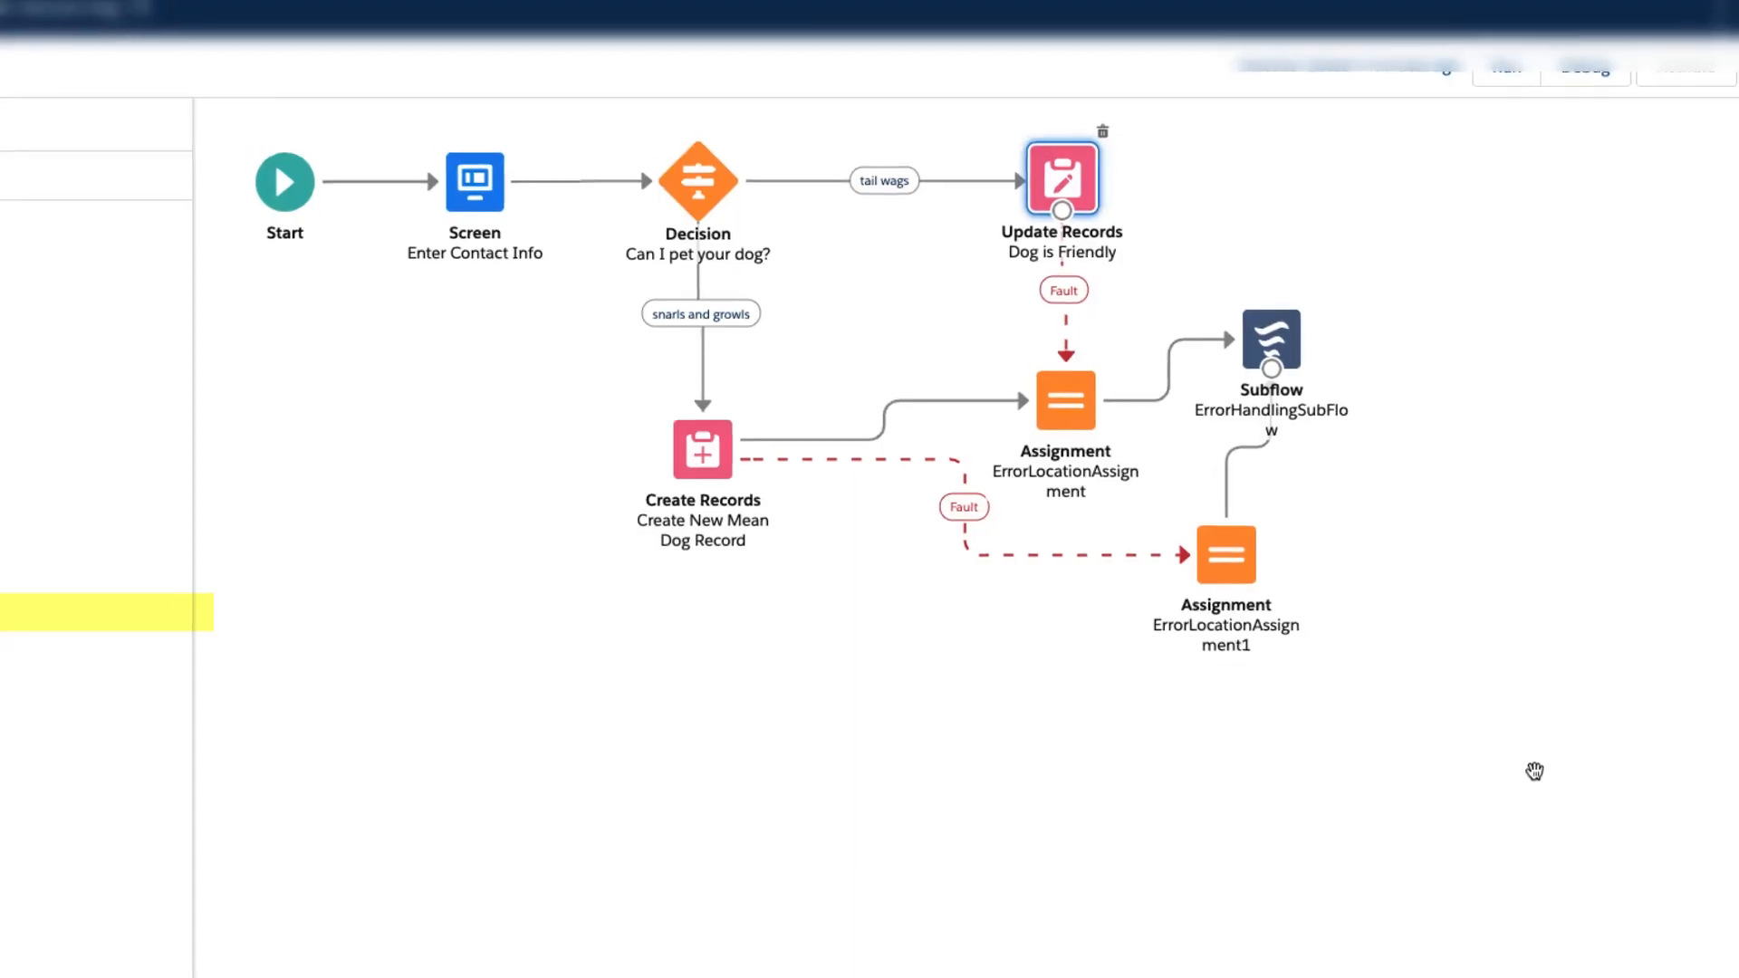
# Examine the options of a new Get Records element and a new Delete Records element, discarding both.
pyautogui.moveTo(104, 616); pyautogui.dragTo(518, 613)
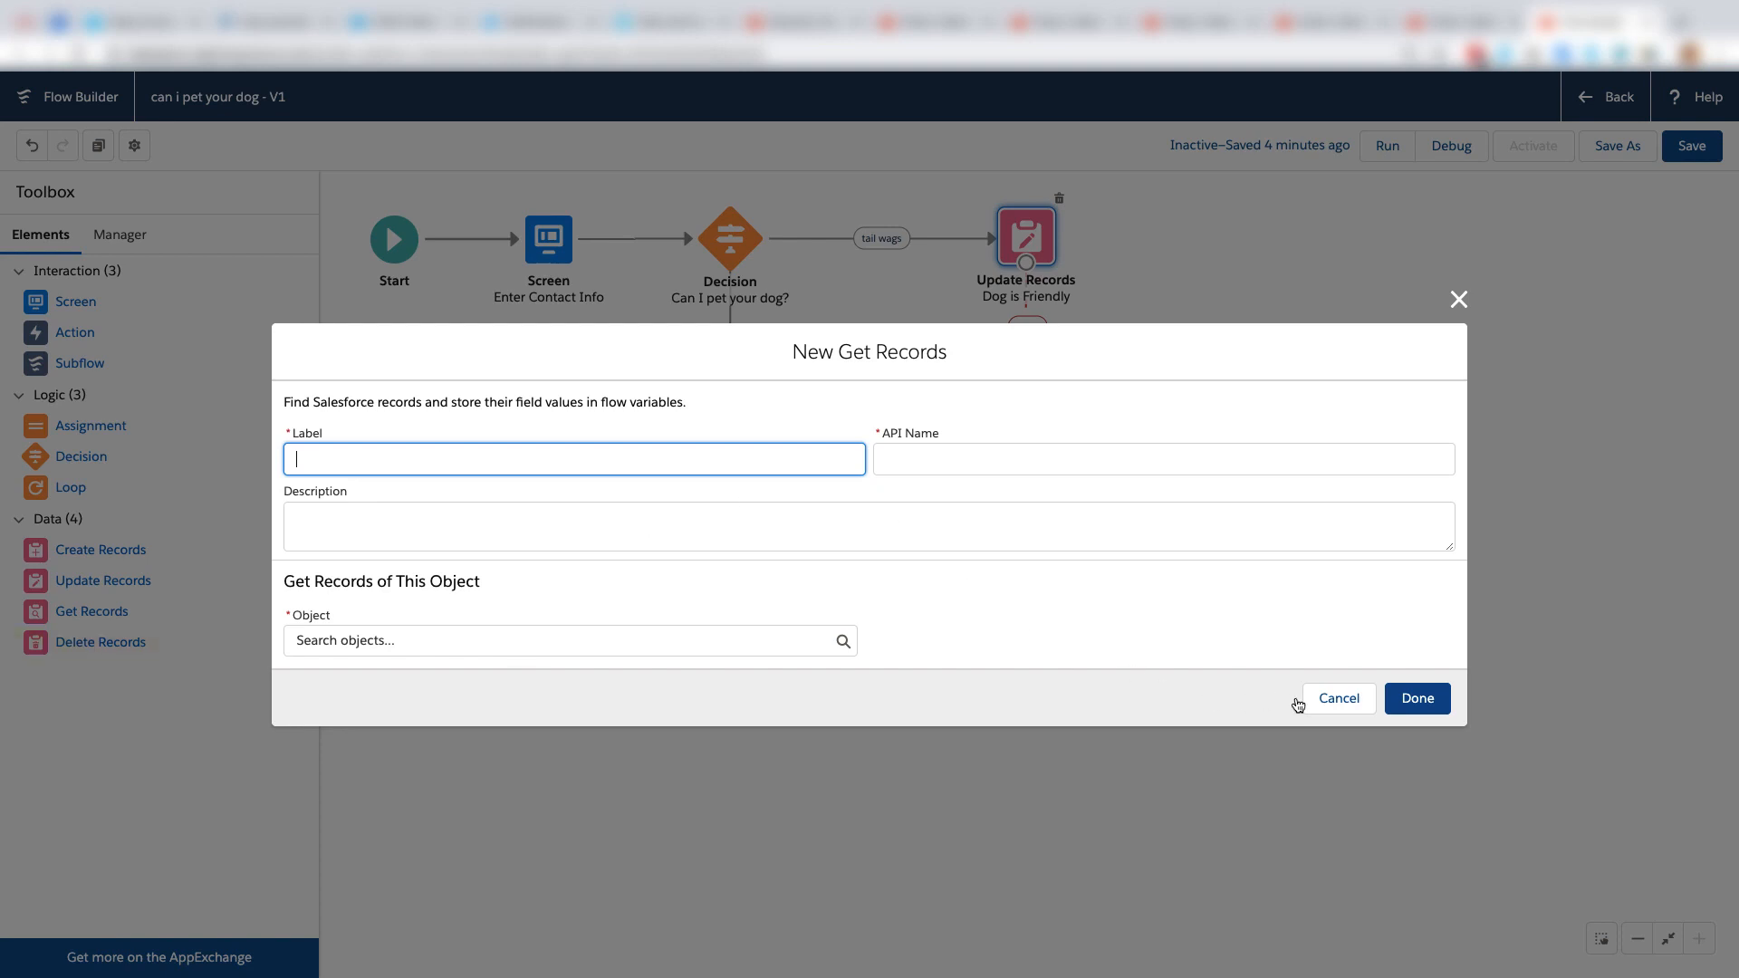
pyautogui.click(1339, 699)
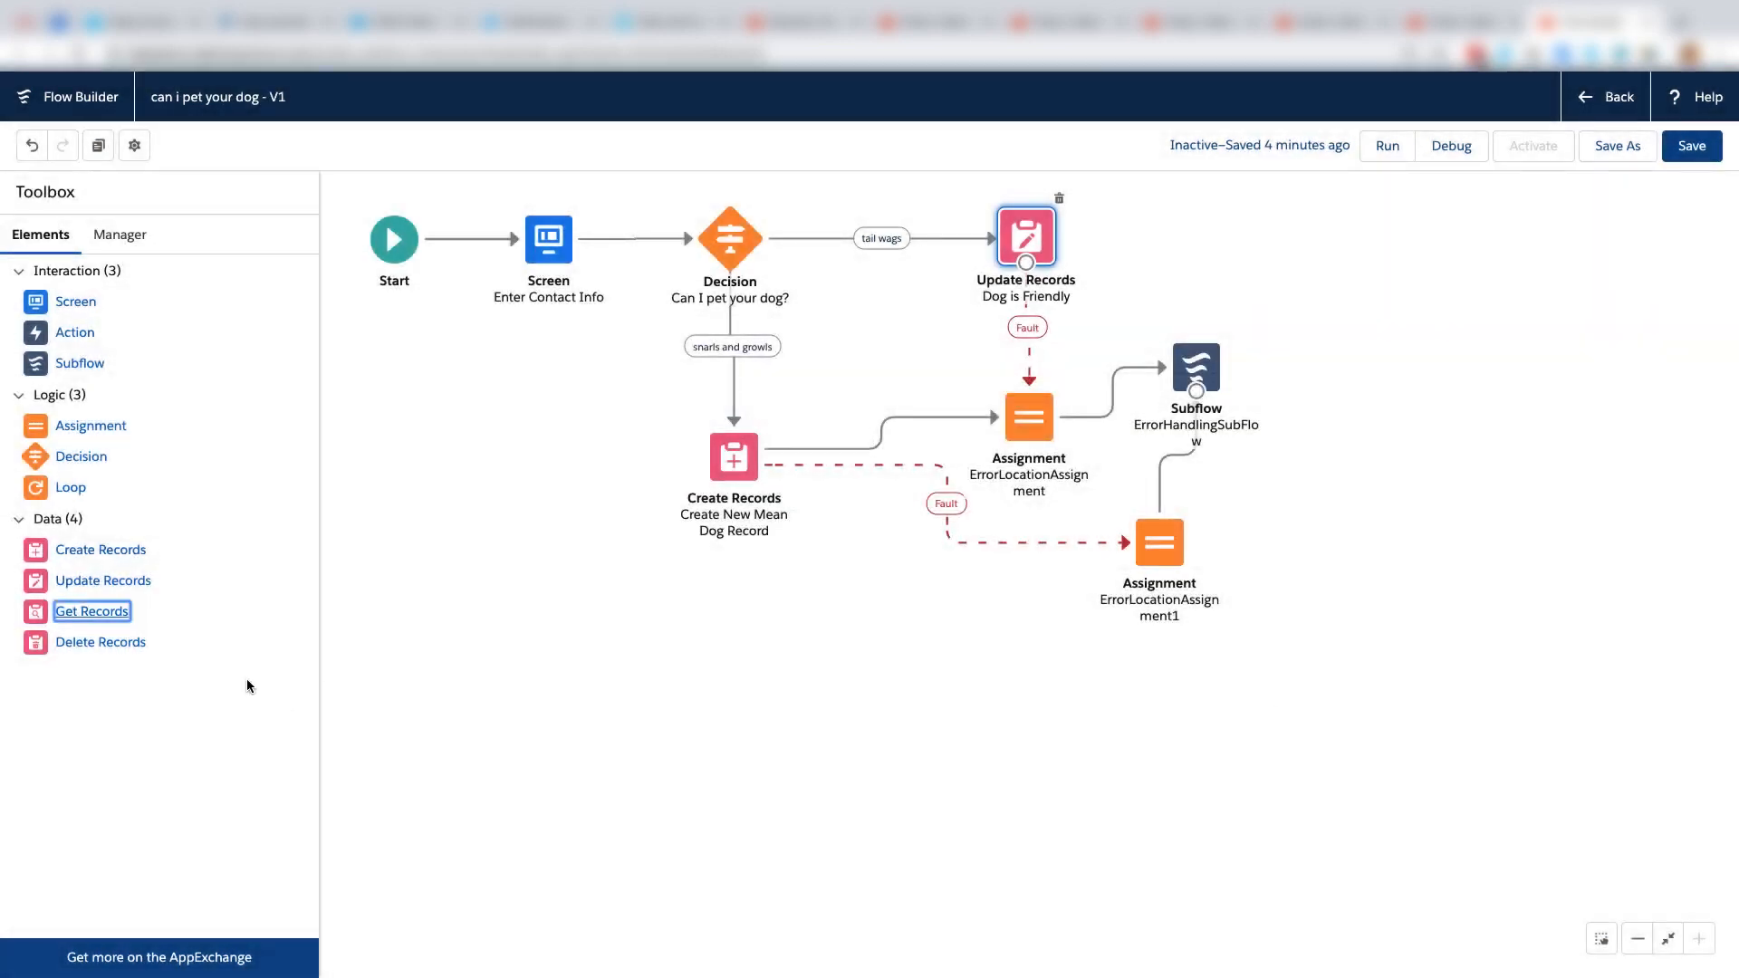
pyautogui.moveTo(109, 642); pyautogui.dragTo(604, 607)
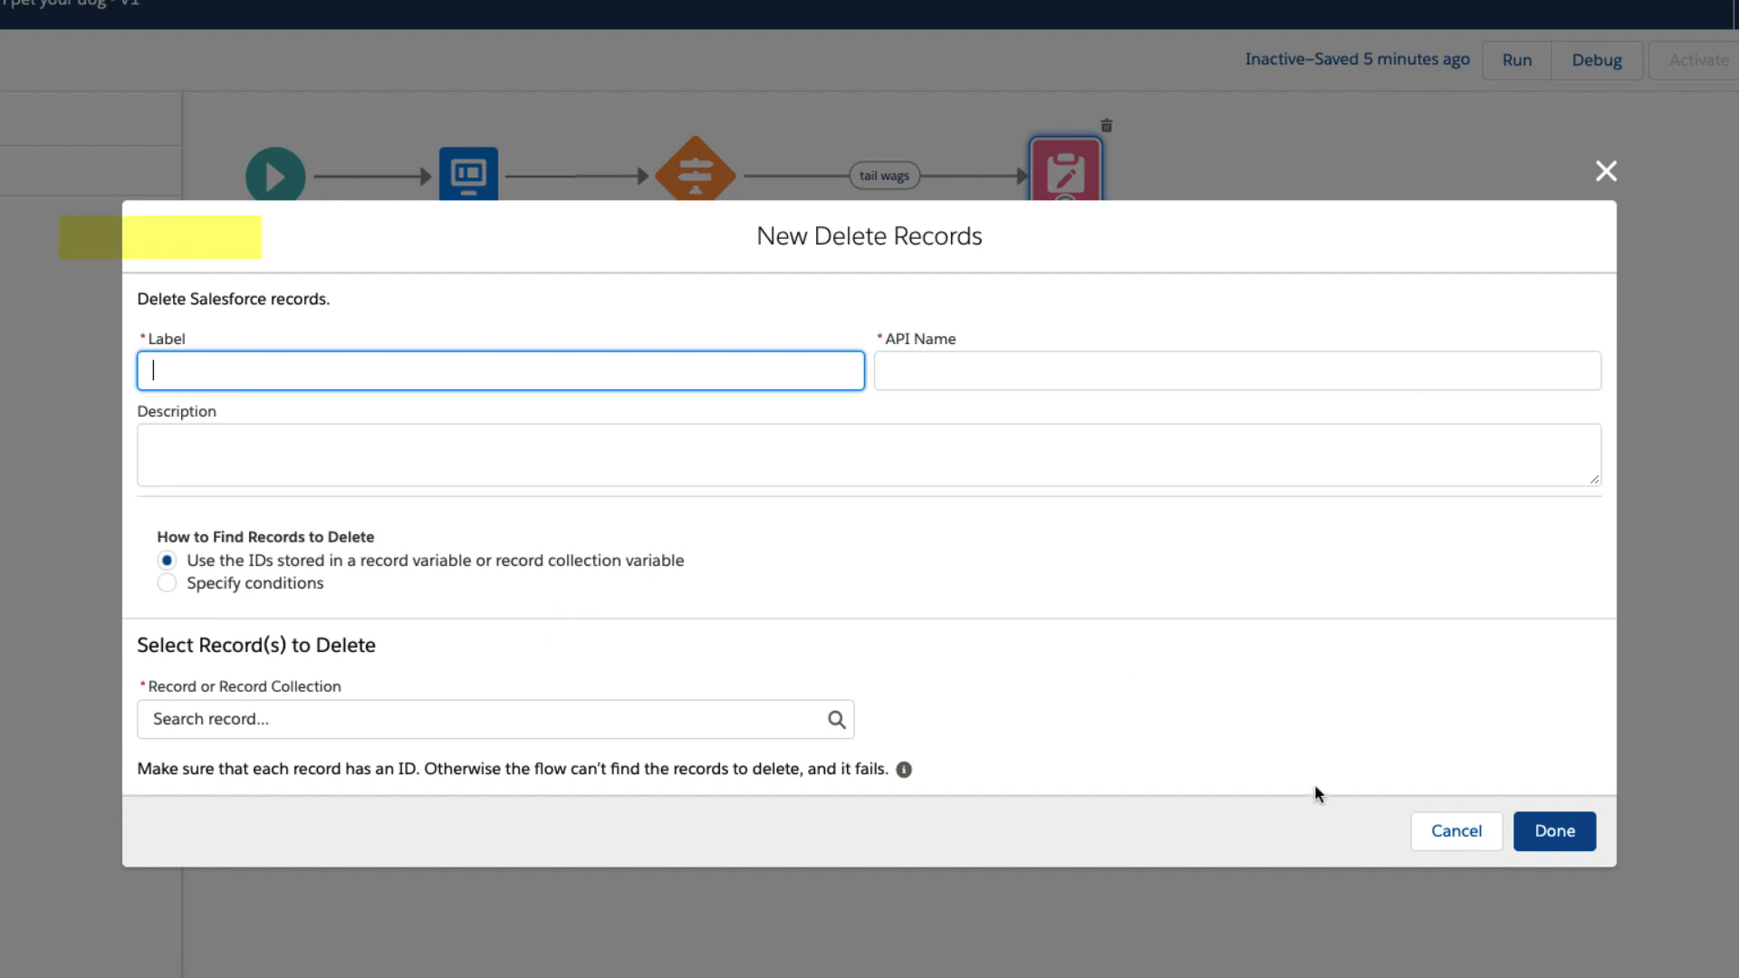
pyautogui.click(1445, 829)
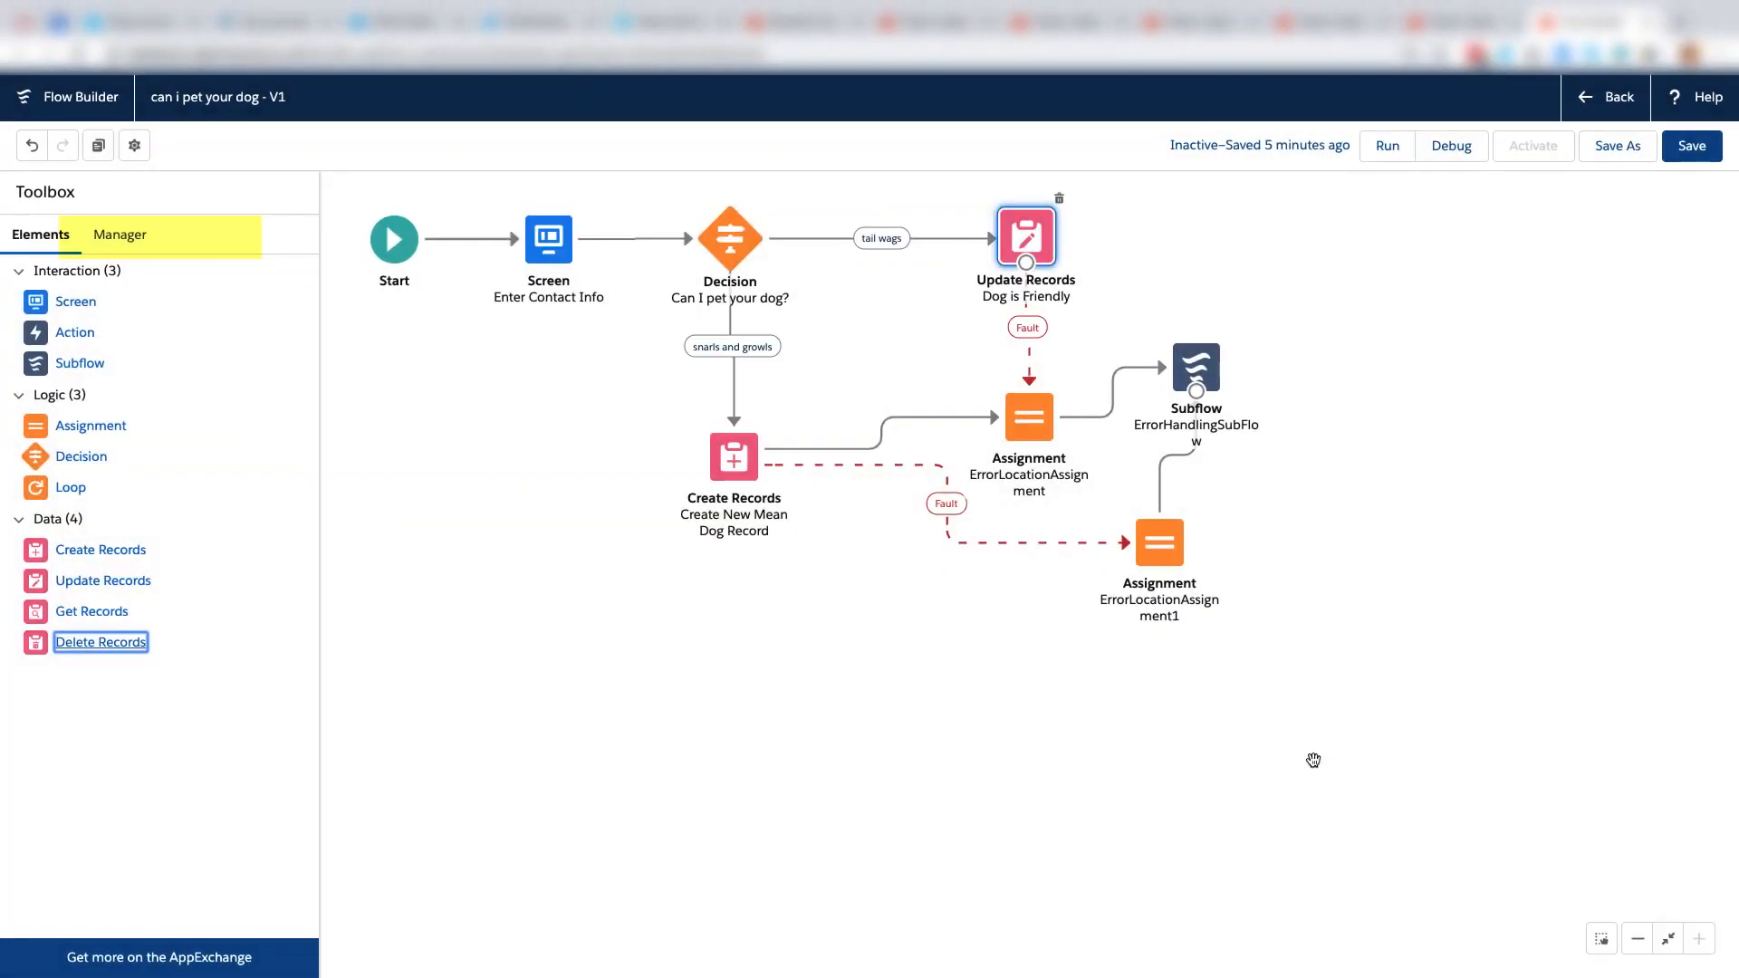
# Examine the flow's existing resources and the new resource form, closing the form without creating anything.
pyautogui.click(118, 235)
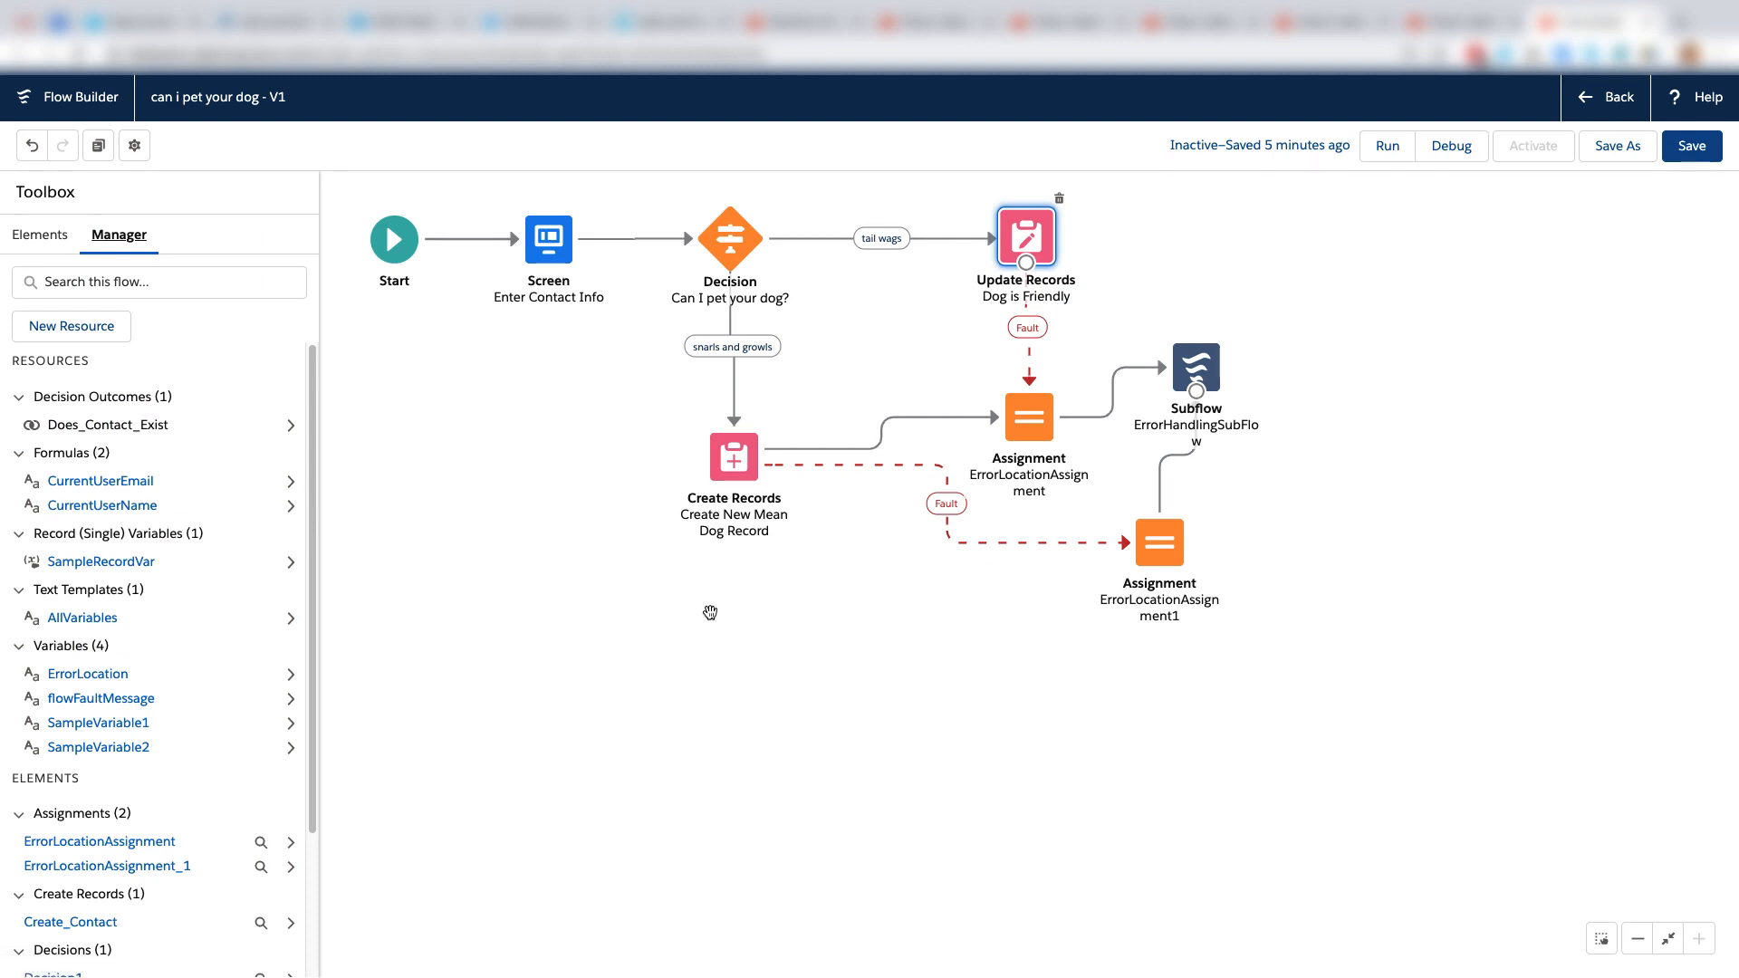
pyautogui.click(52, 330)
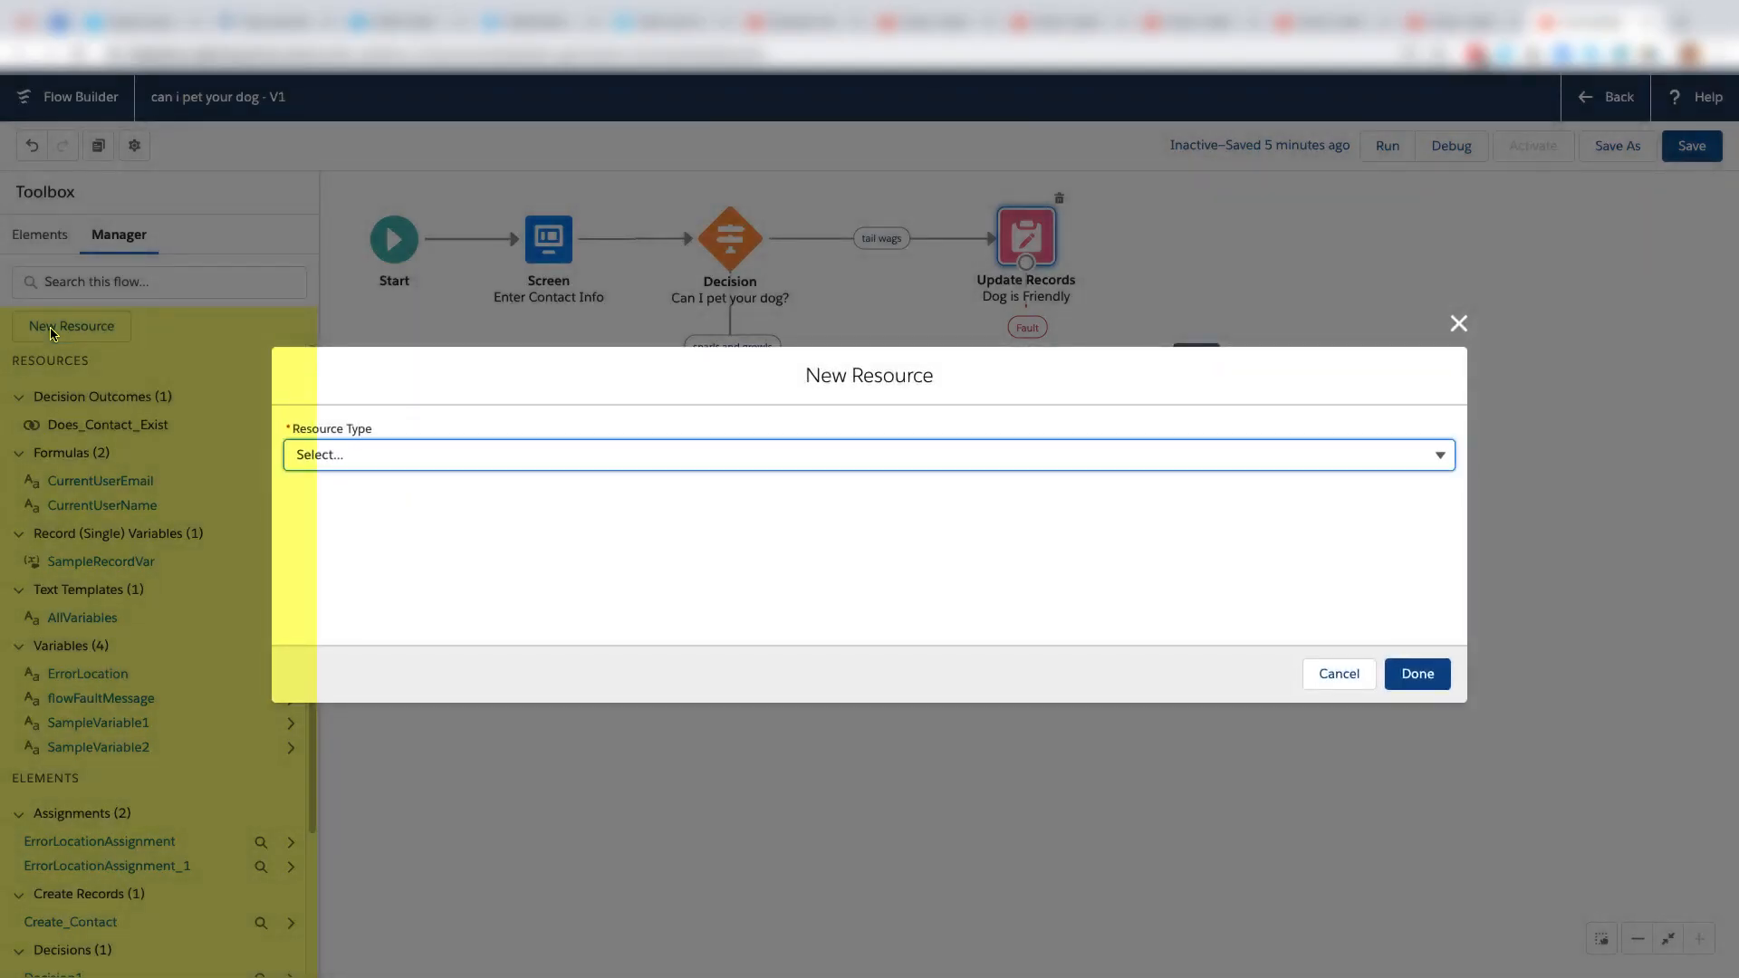
pyautogui.click(1457, 324)
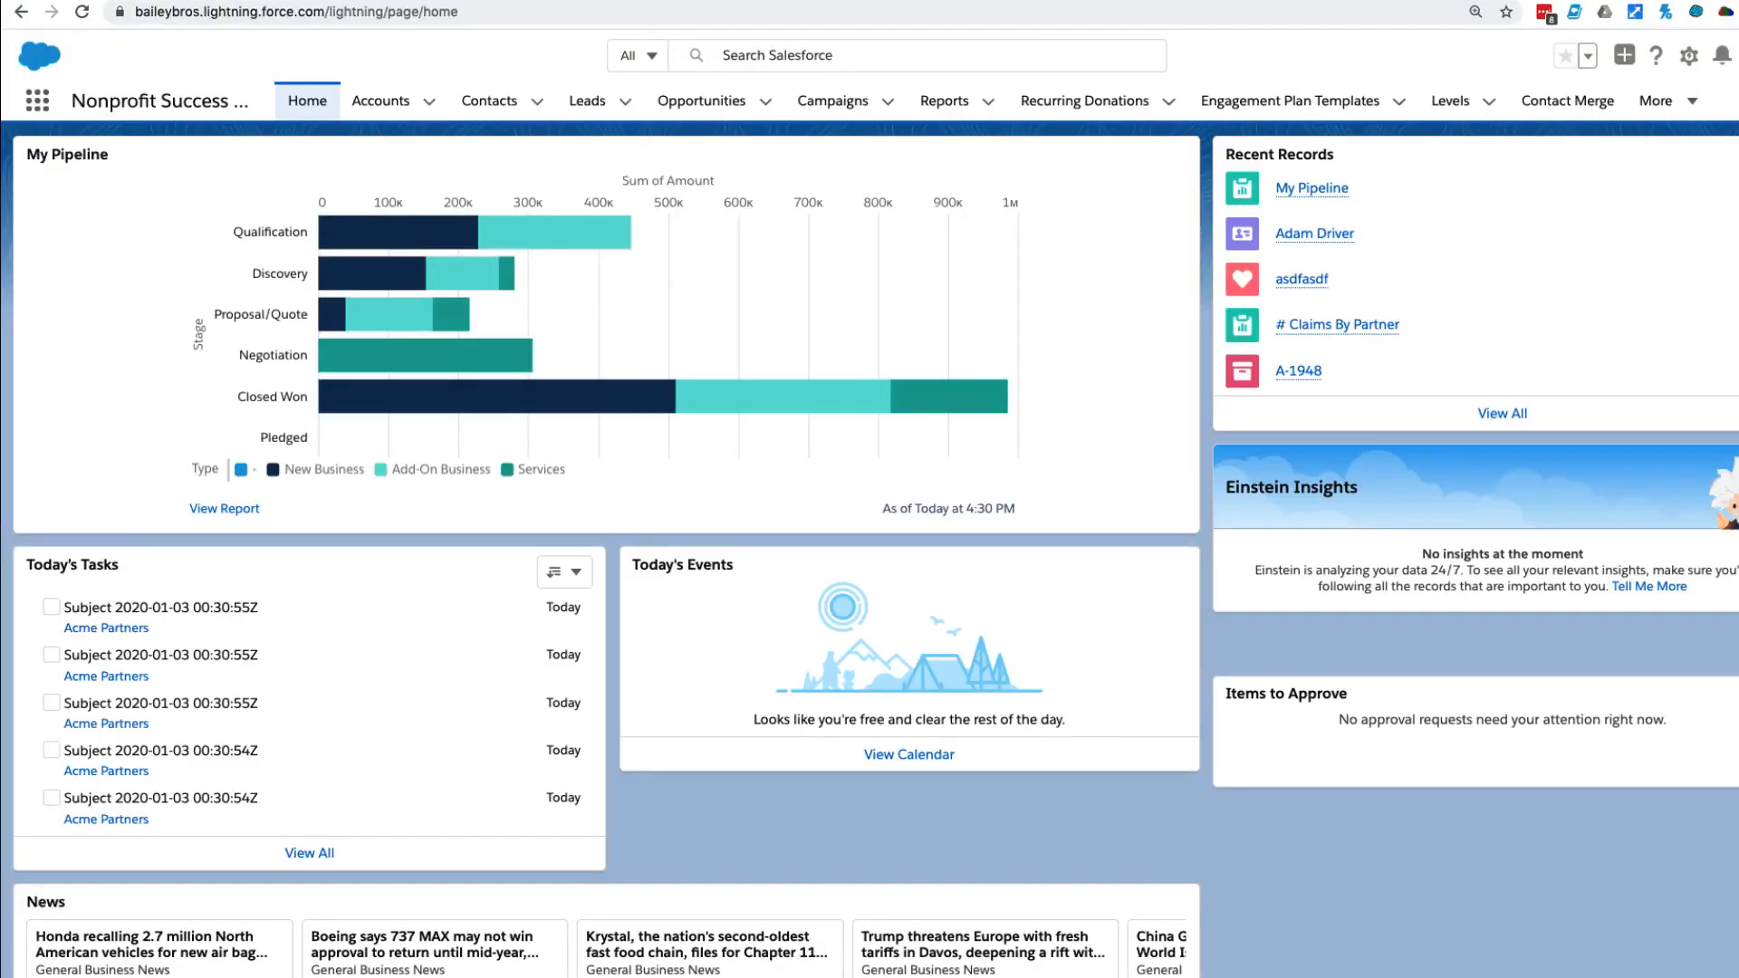
# Find Flows in Salesforce Setup and create a new flow of type Screen Flow.
pyautogui.click(1689, 56)
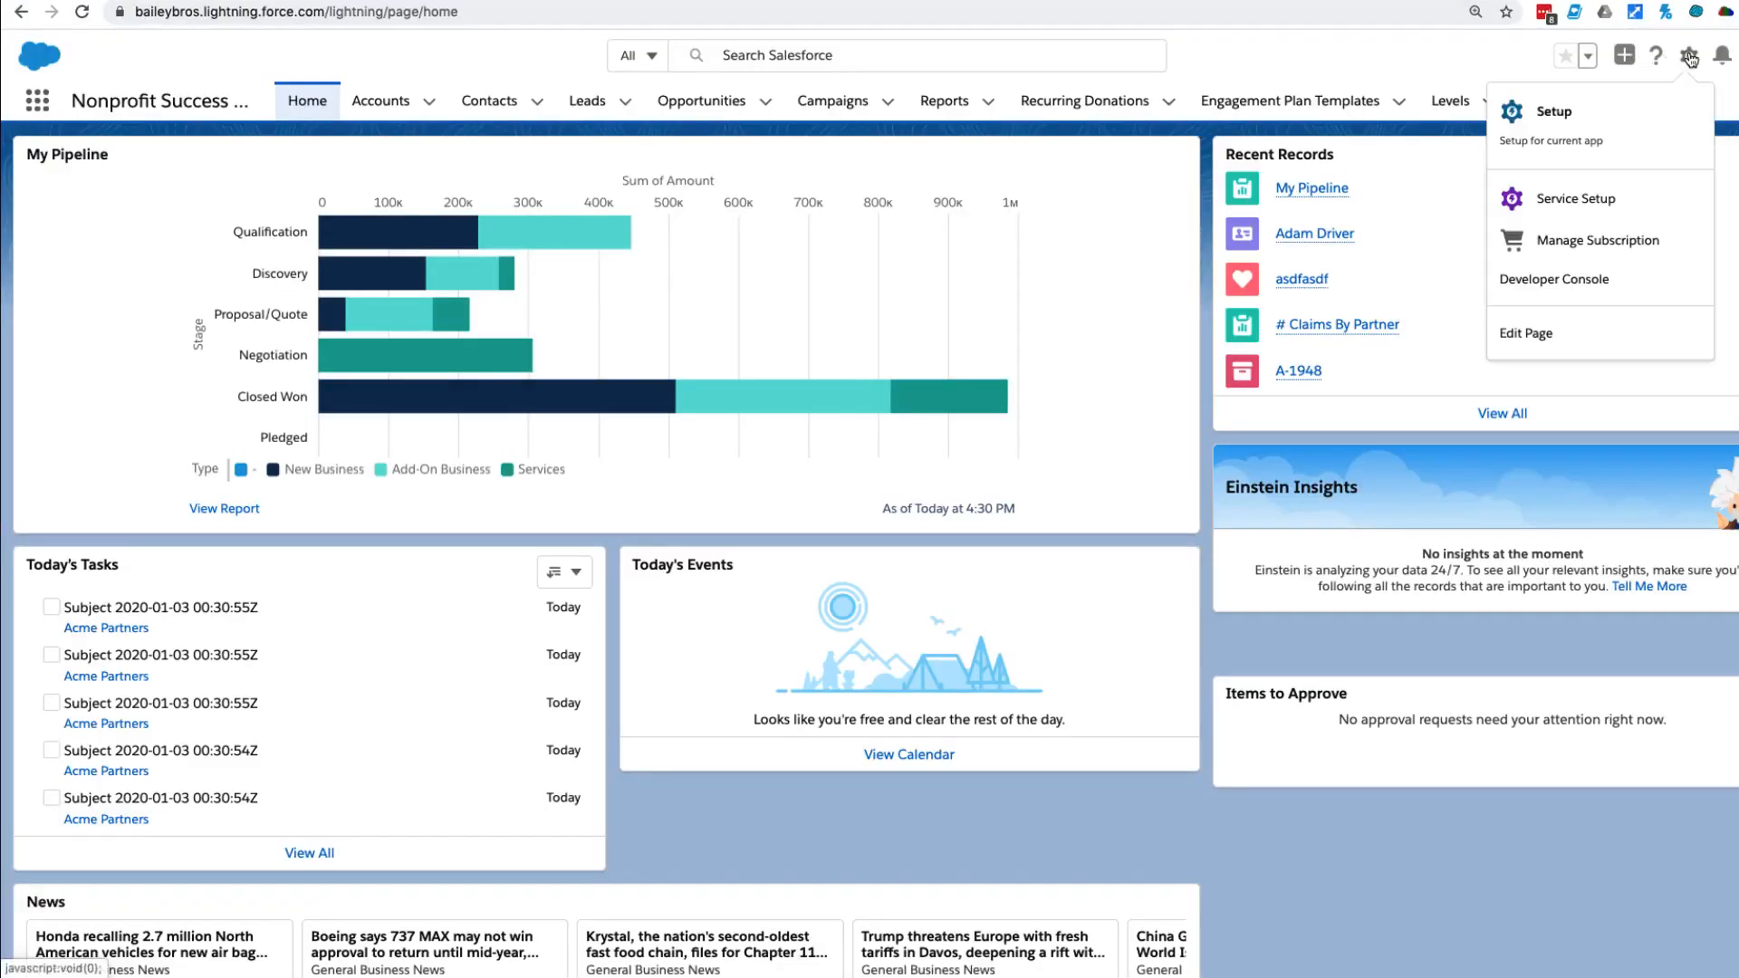
pyautogui.click(1552, 111)
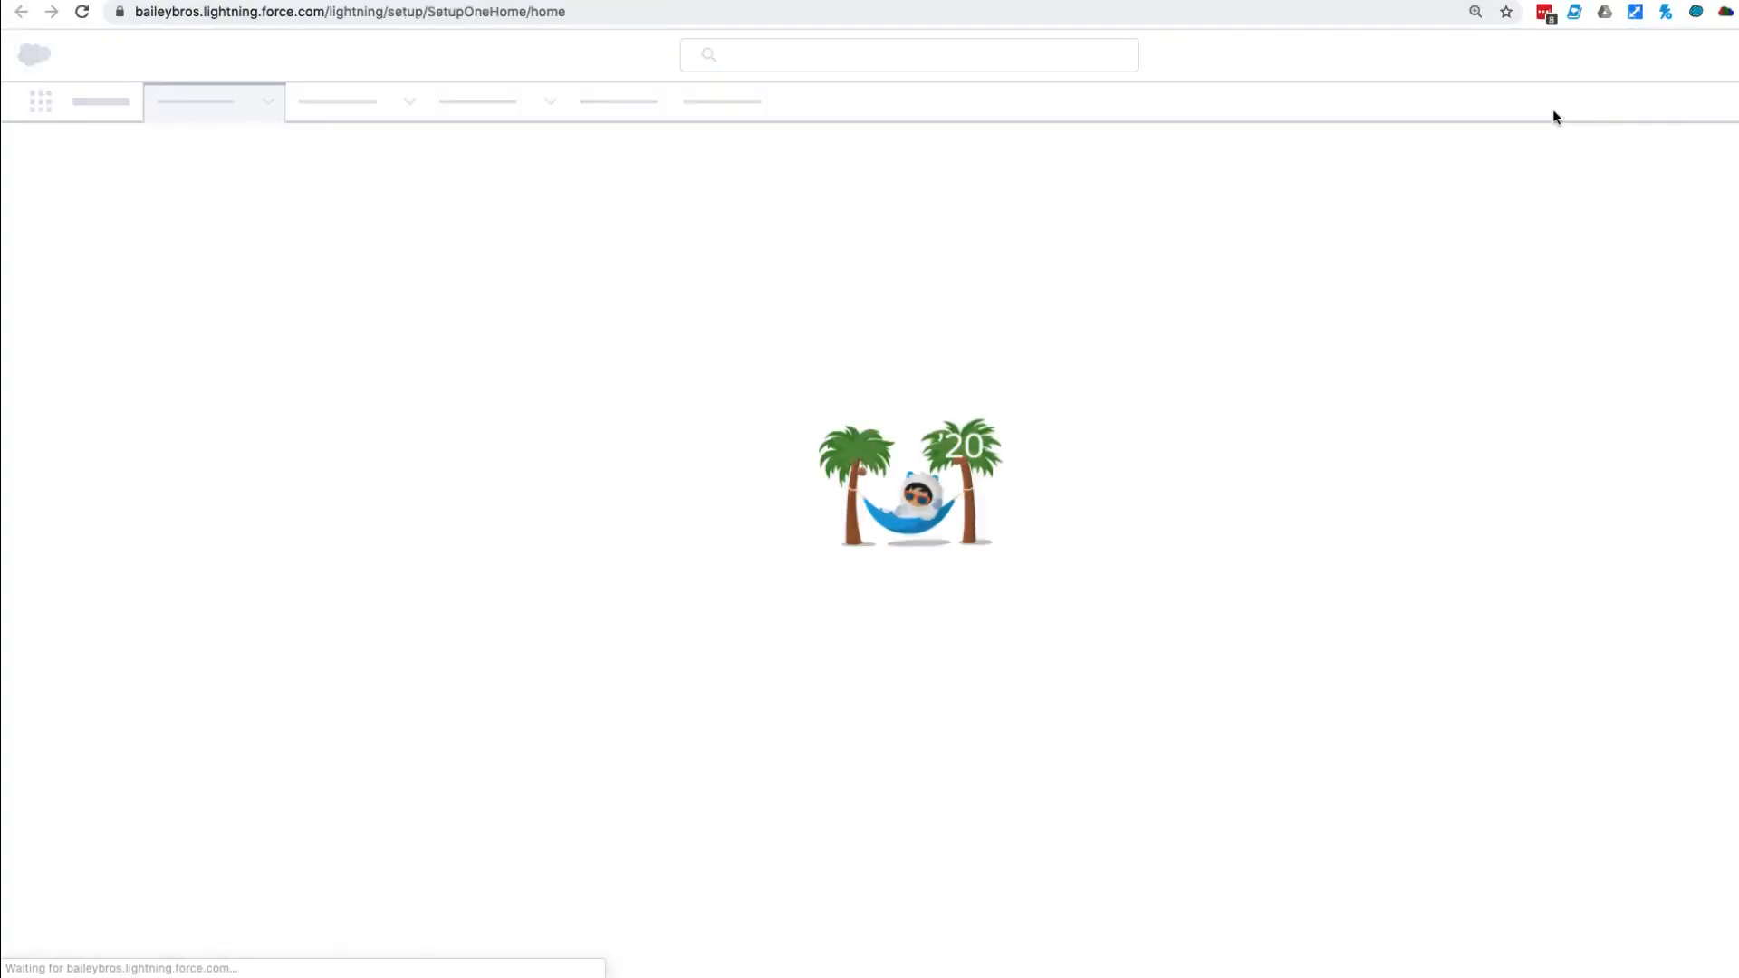
pyautogui.write('Flows')
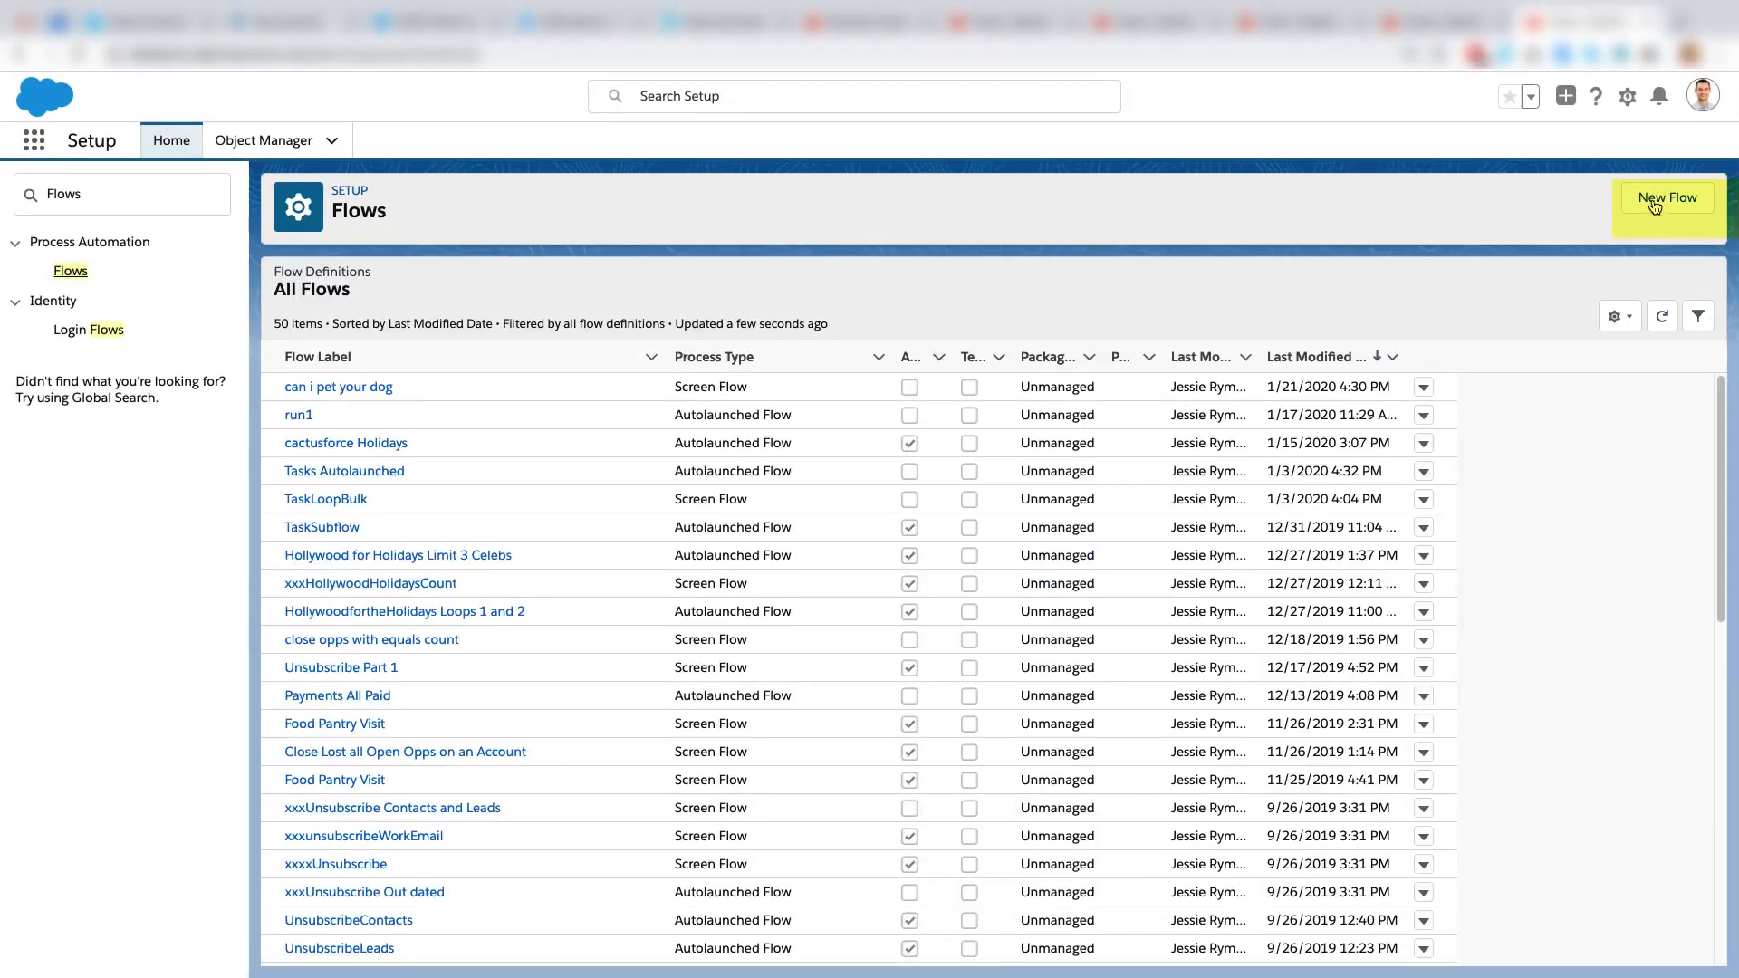
pyautogui.click(1654, 205)
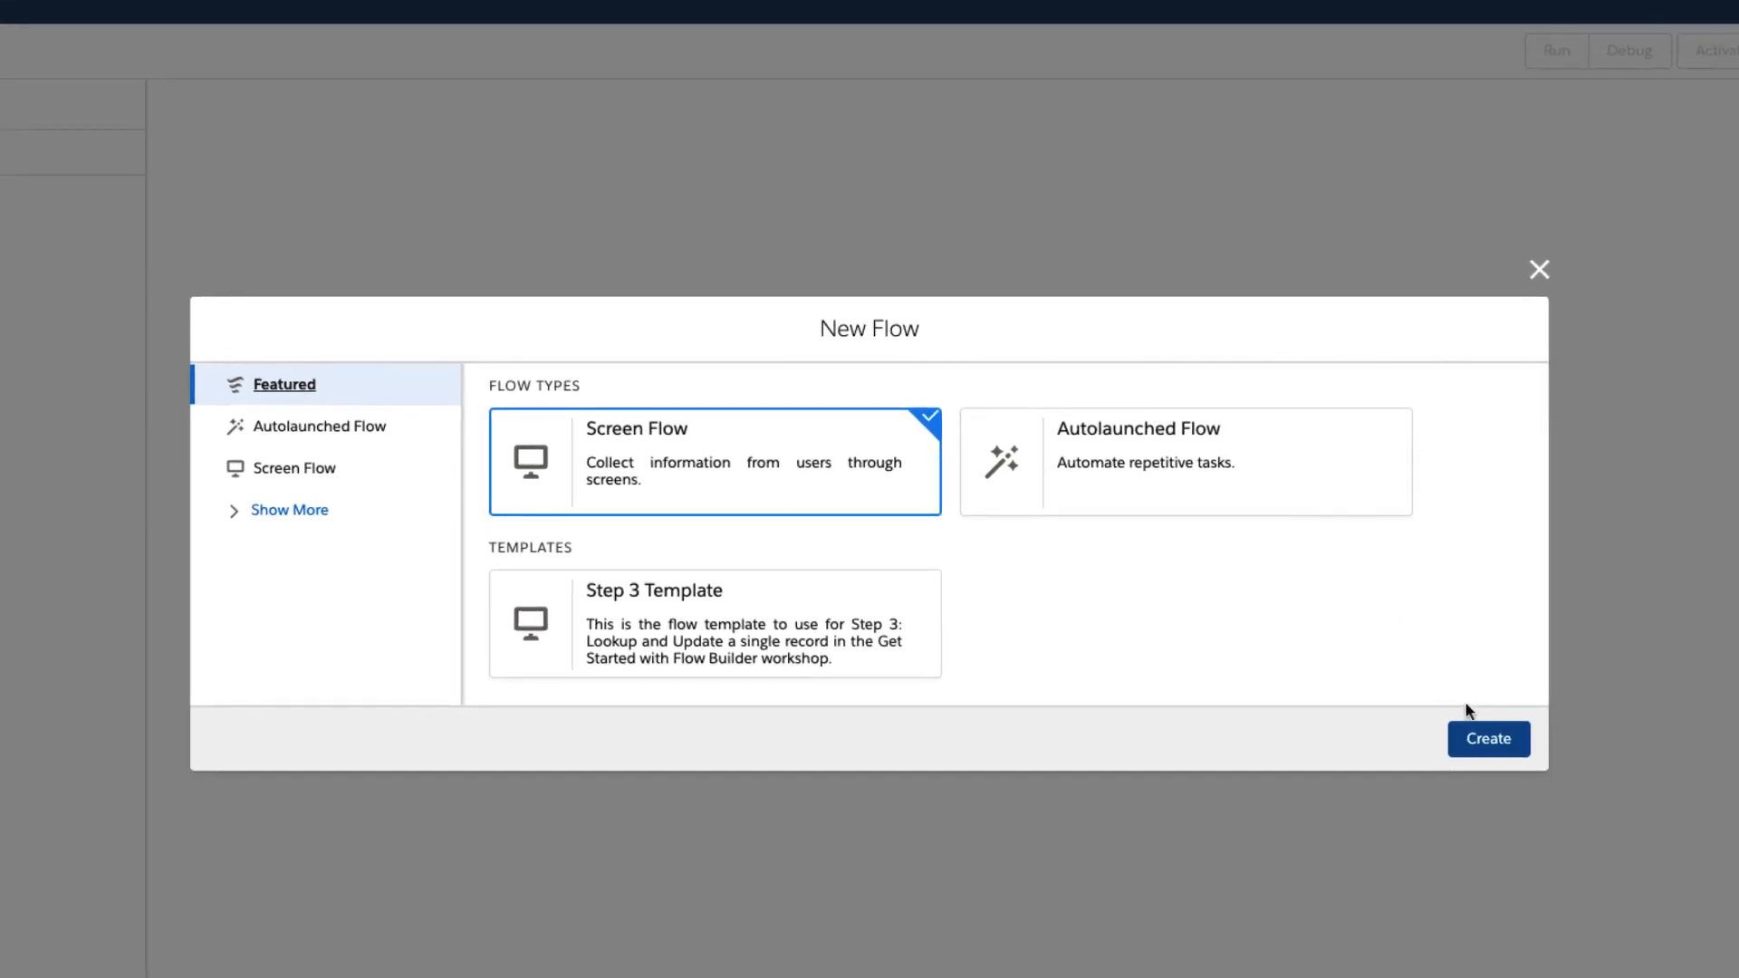
pyautogui.click(1495, 745)
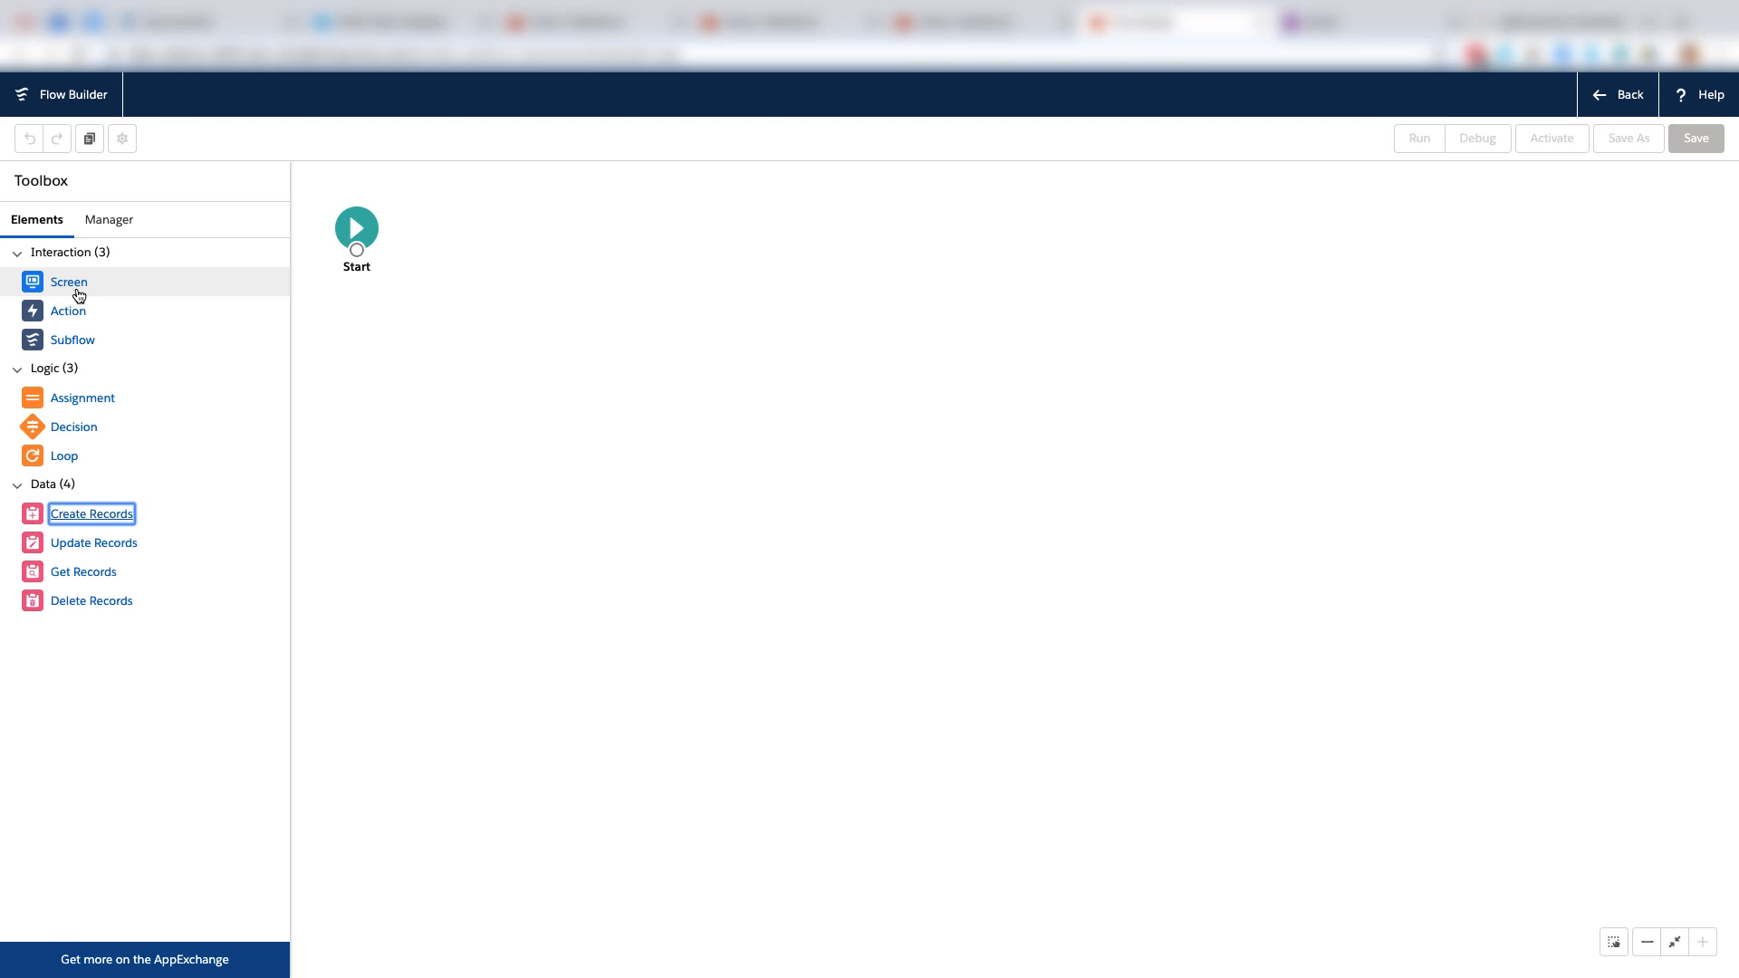
# Start a Screen element on the canvas with the label "Create an Account" and the description "create a new account".
pyautogui.moveTo(79, 296); pyautogui.dragTo(432, 216)
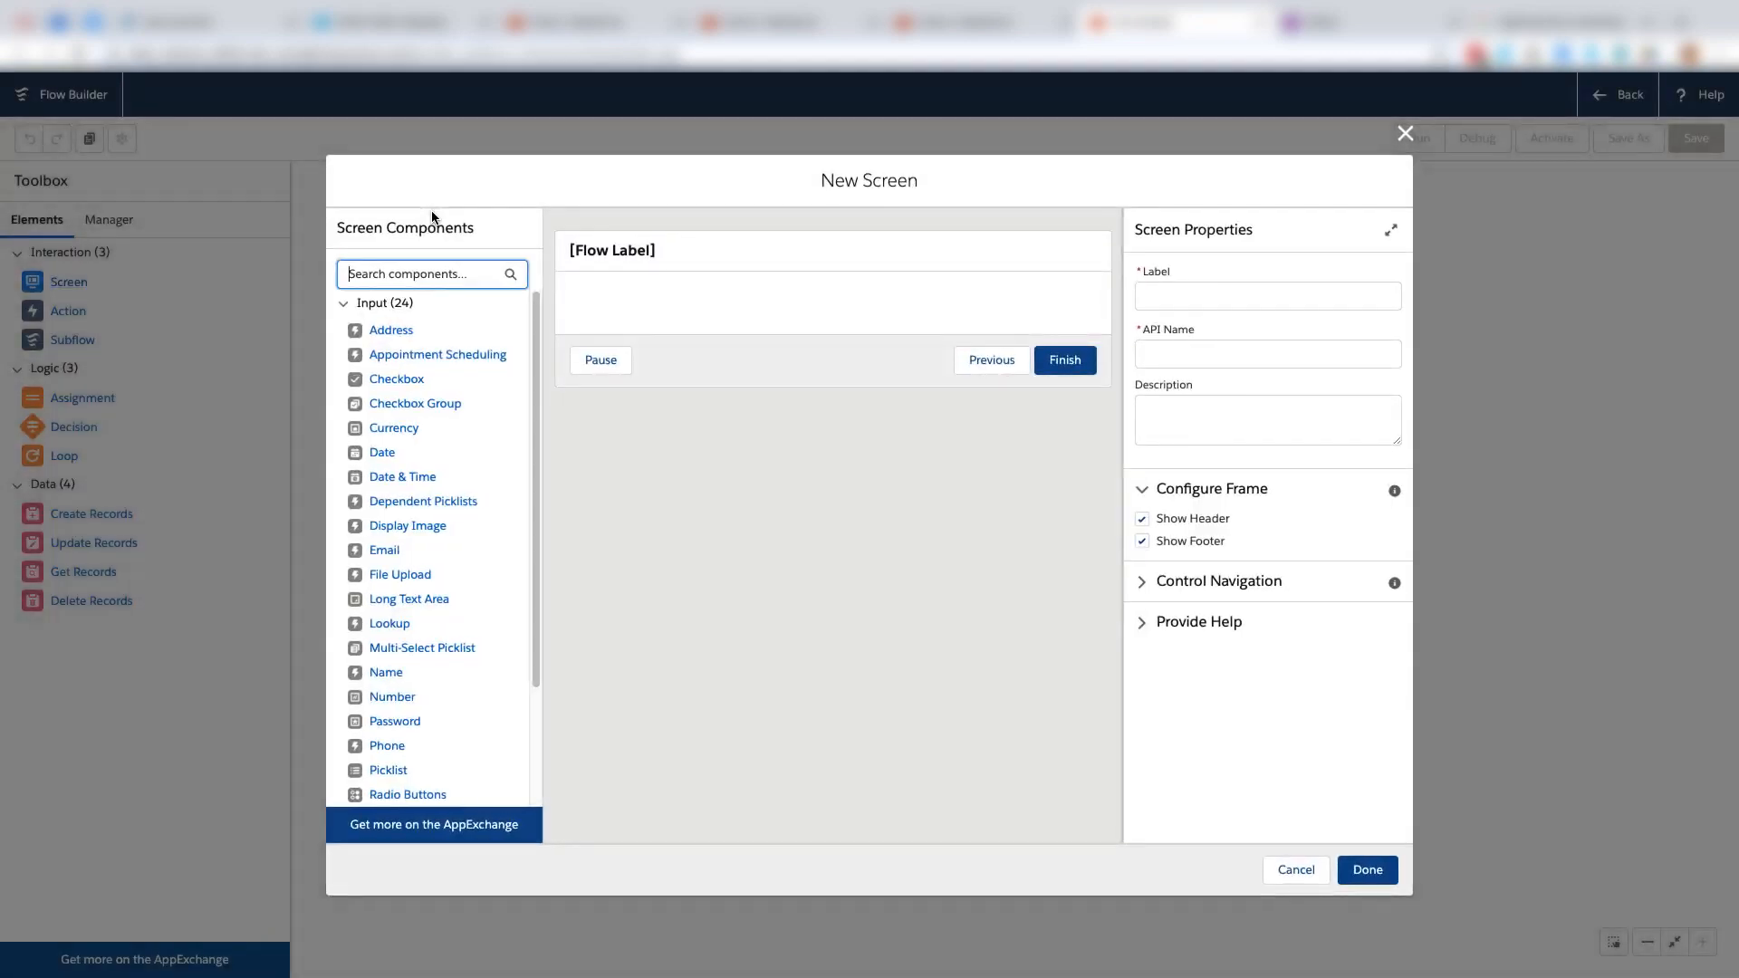
pyautogui.click(1149, 292)
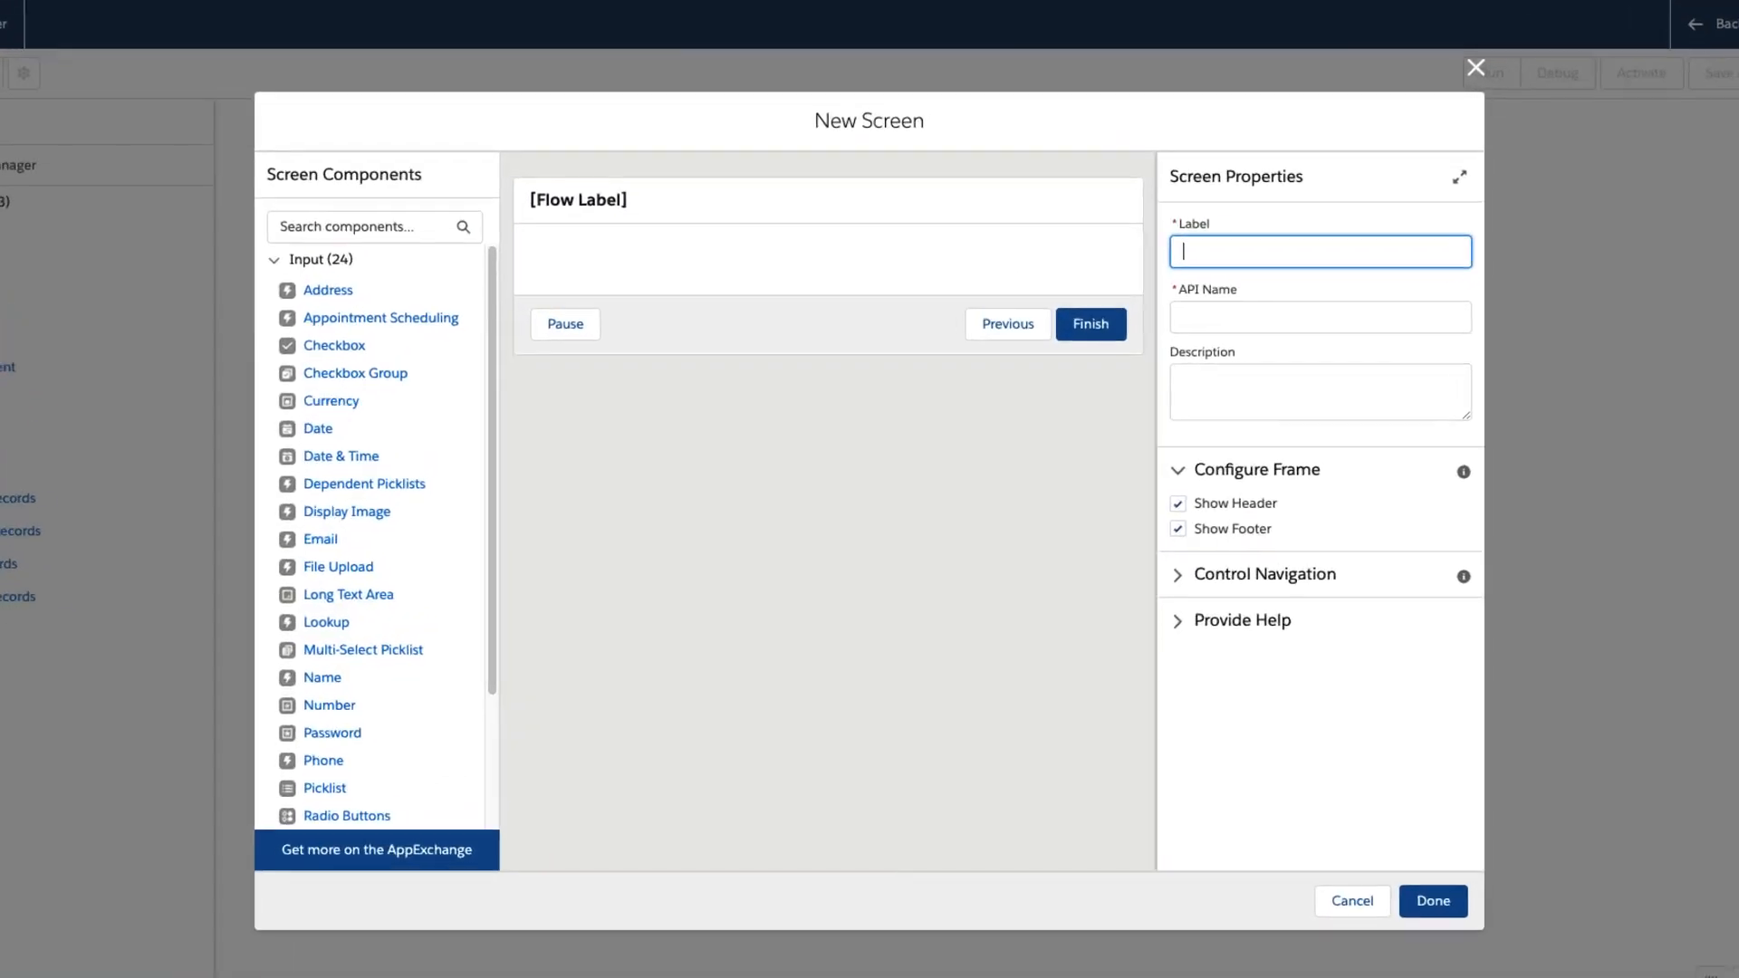
pyautogui.write('Create an Account')
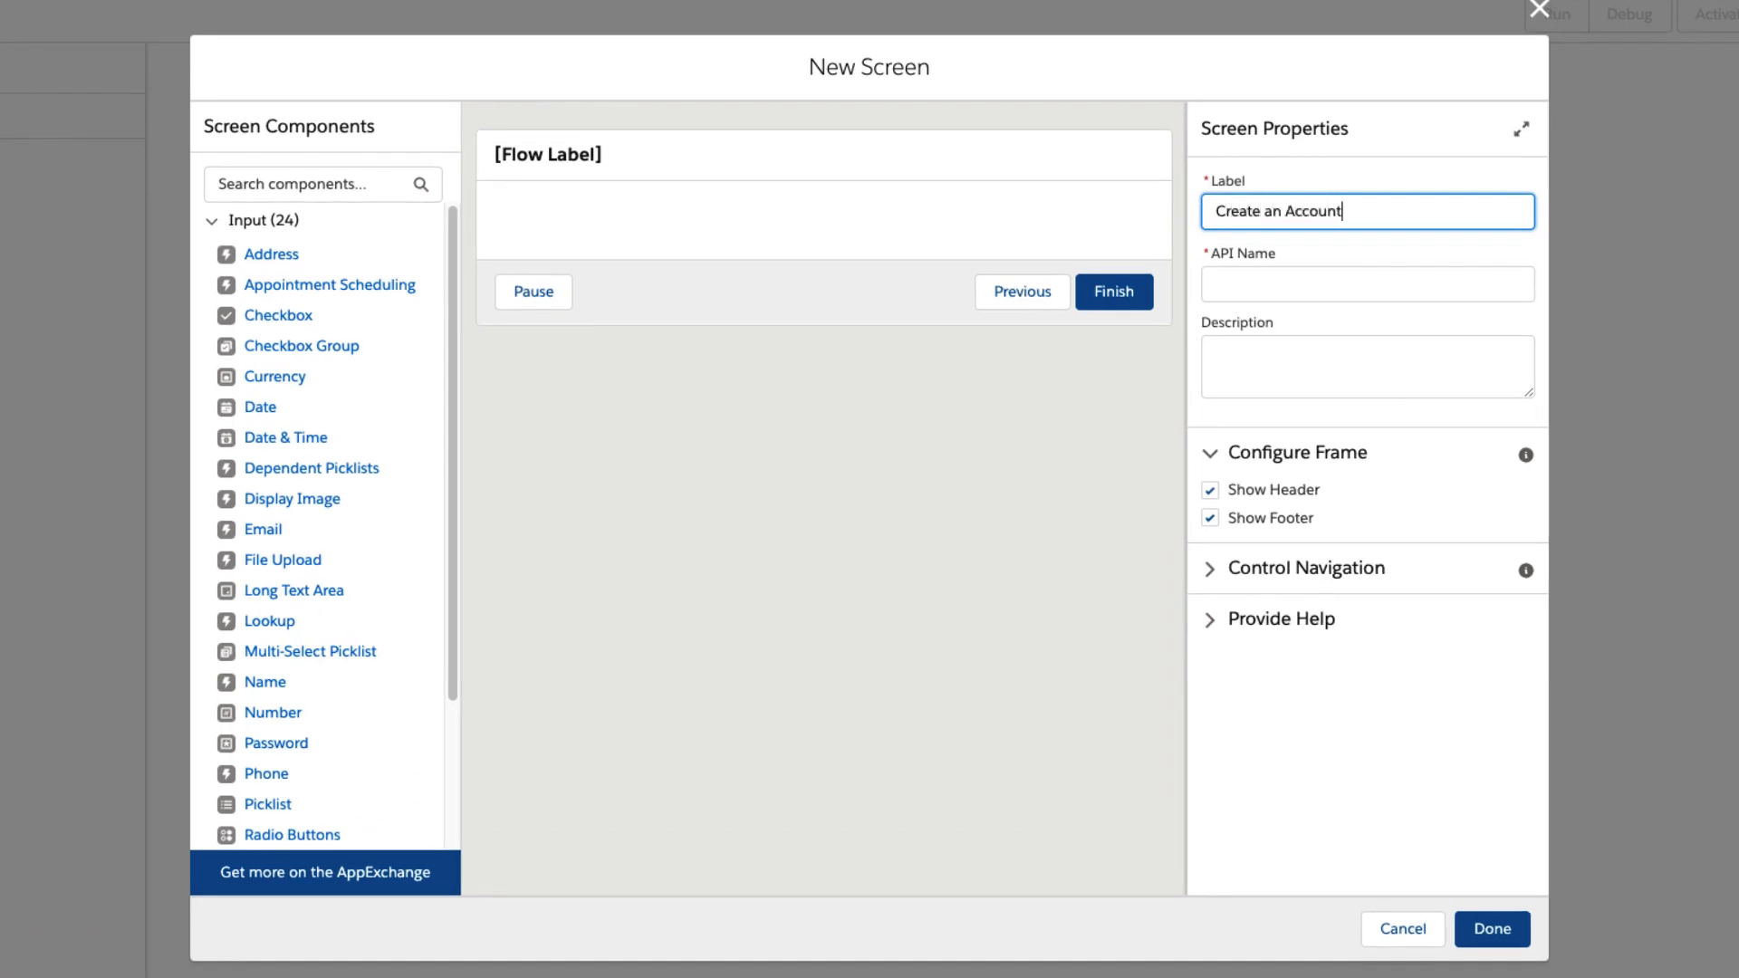
pyautogui.press('Tab')
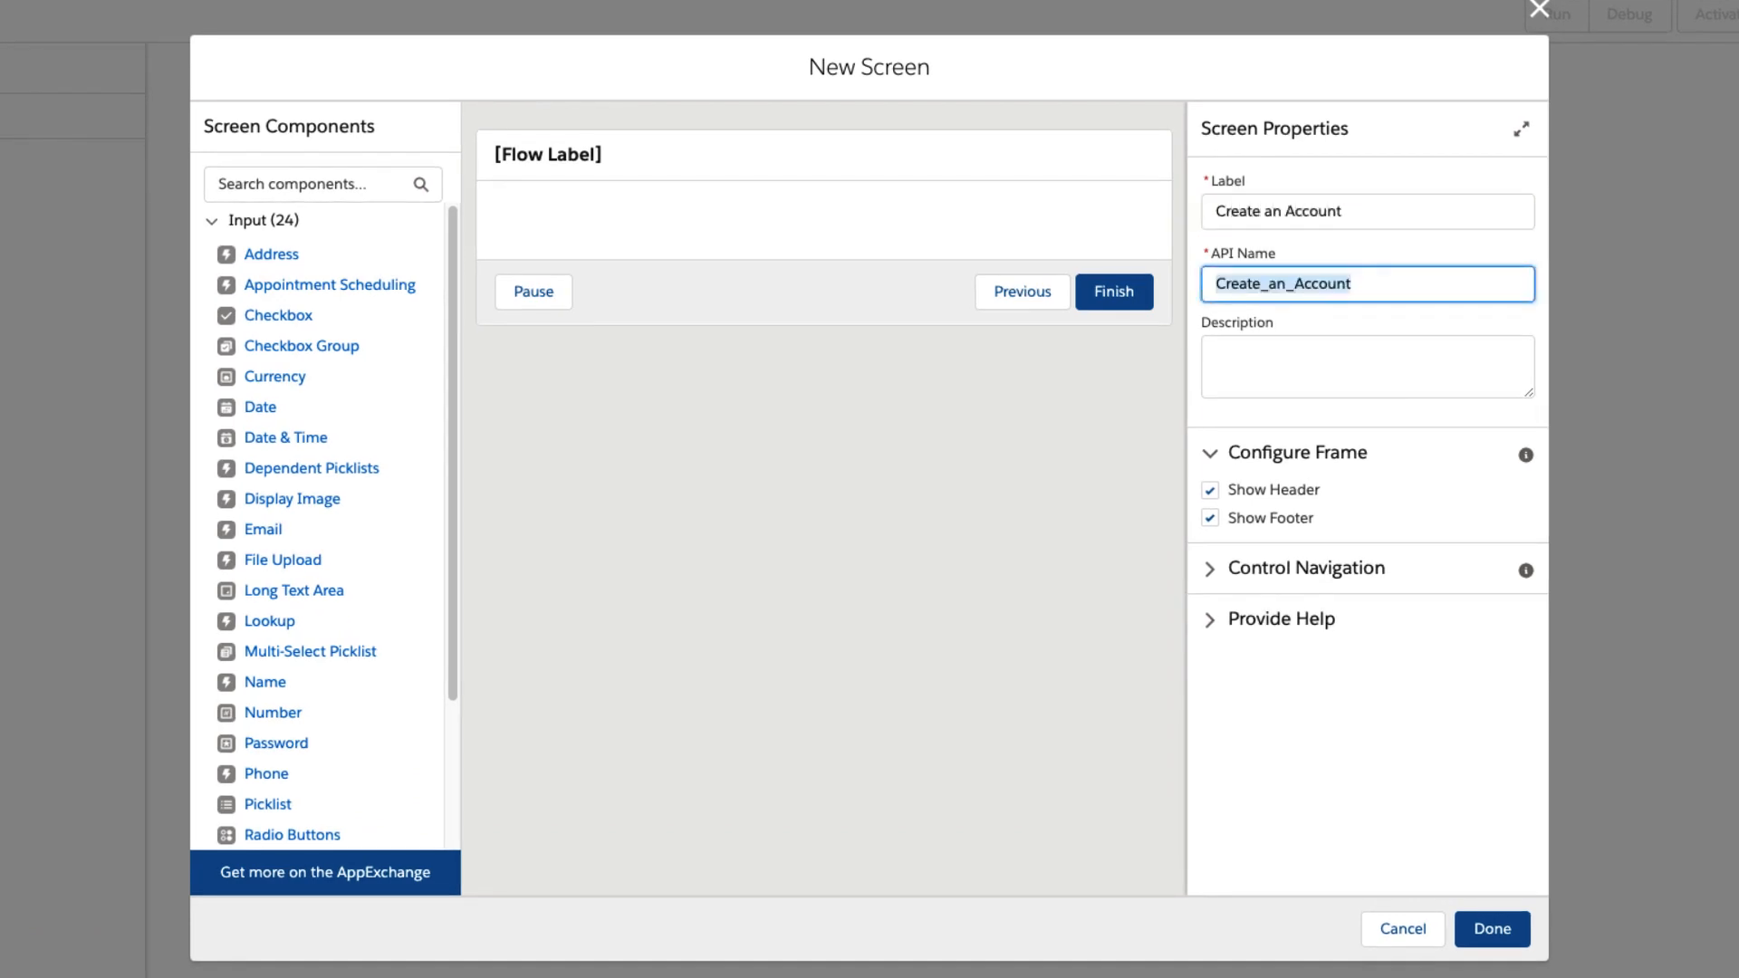
pyautogui.press('Tab')
pyautogui.write('create a')
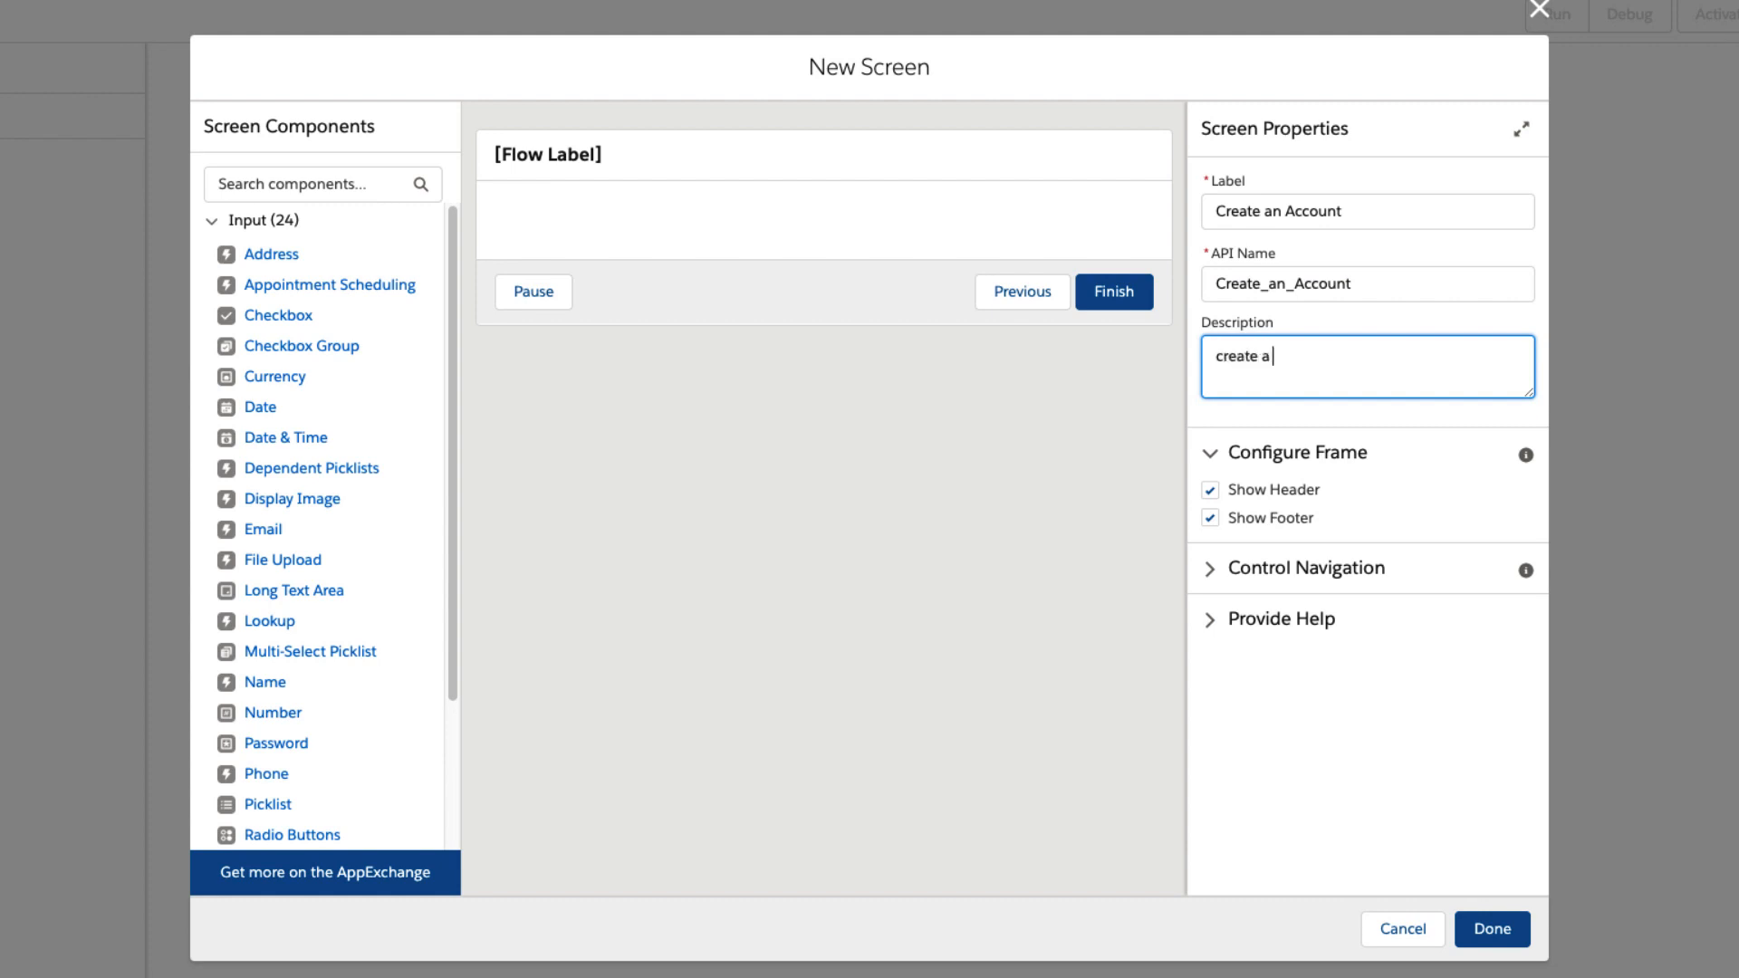
pyautogui.write(' new account')
# Disable the Previous and Pause navigation options for the Create an Account screen.
pyautogui.click(1210, 571)
pyautogui.click(1212, 634)
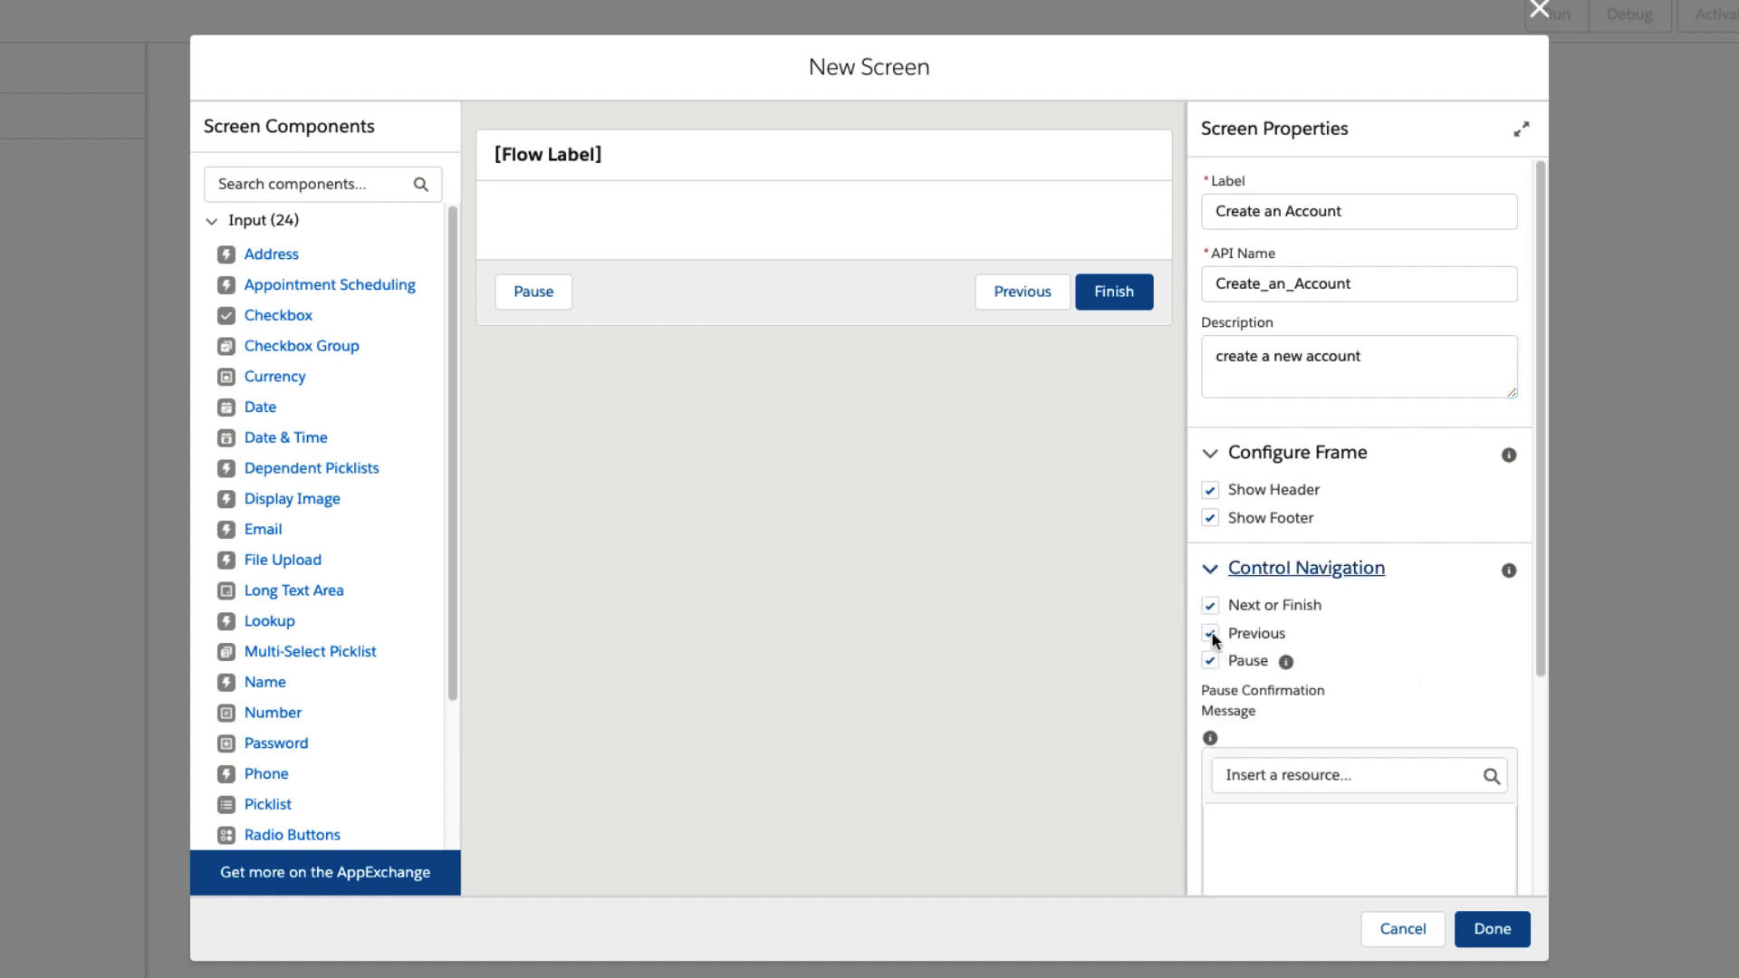
pyautogui.click(1211, 661)
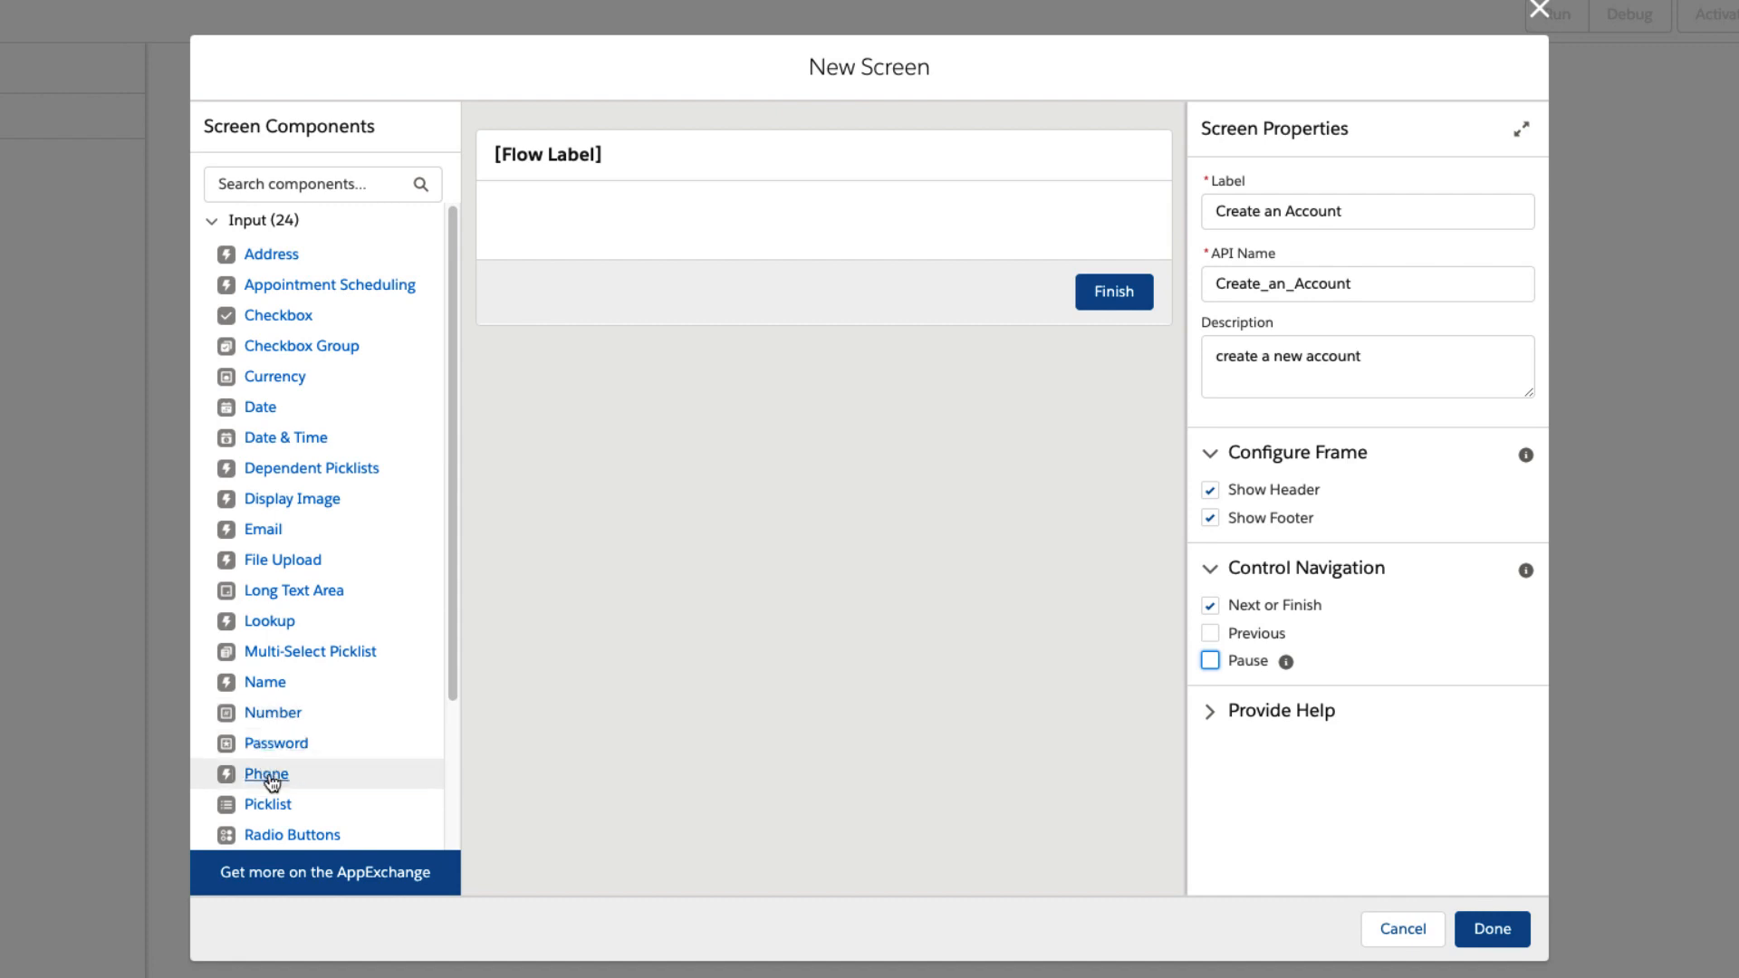
# Add a required Text component labelled "Account Name" to the Create an Account screen.
pyautogui.scroll(-3, 270, 770)
pyautogui.moveTo(261, 730); pyautogui.dragTo(594, 215)
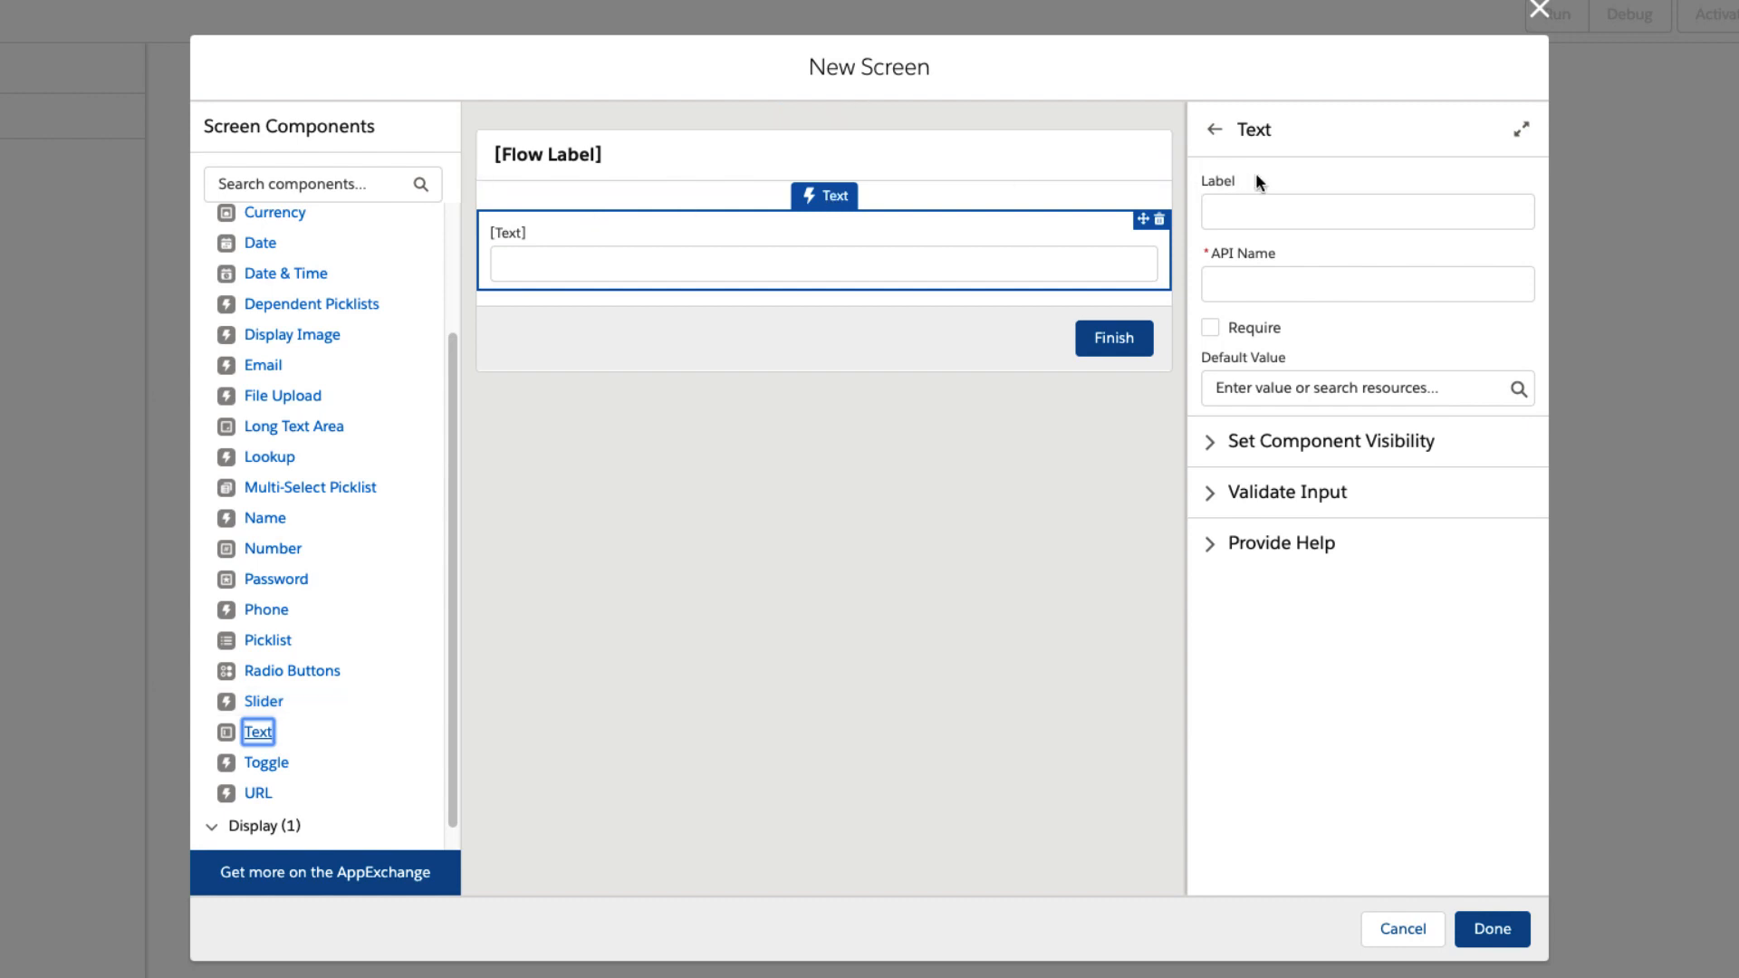
pyautogui.click(1267, 204)
pyautogui.write('Ac')
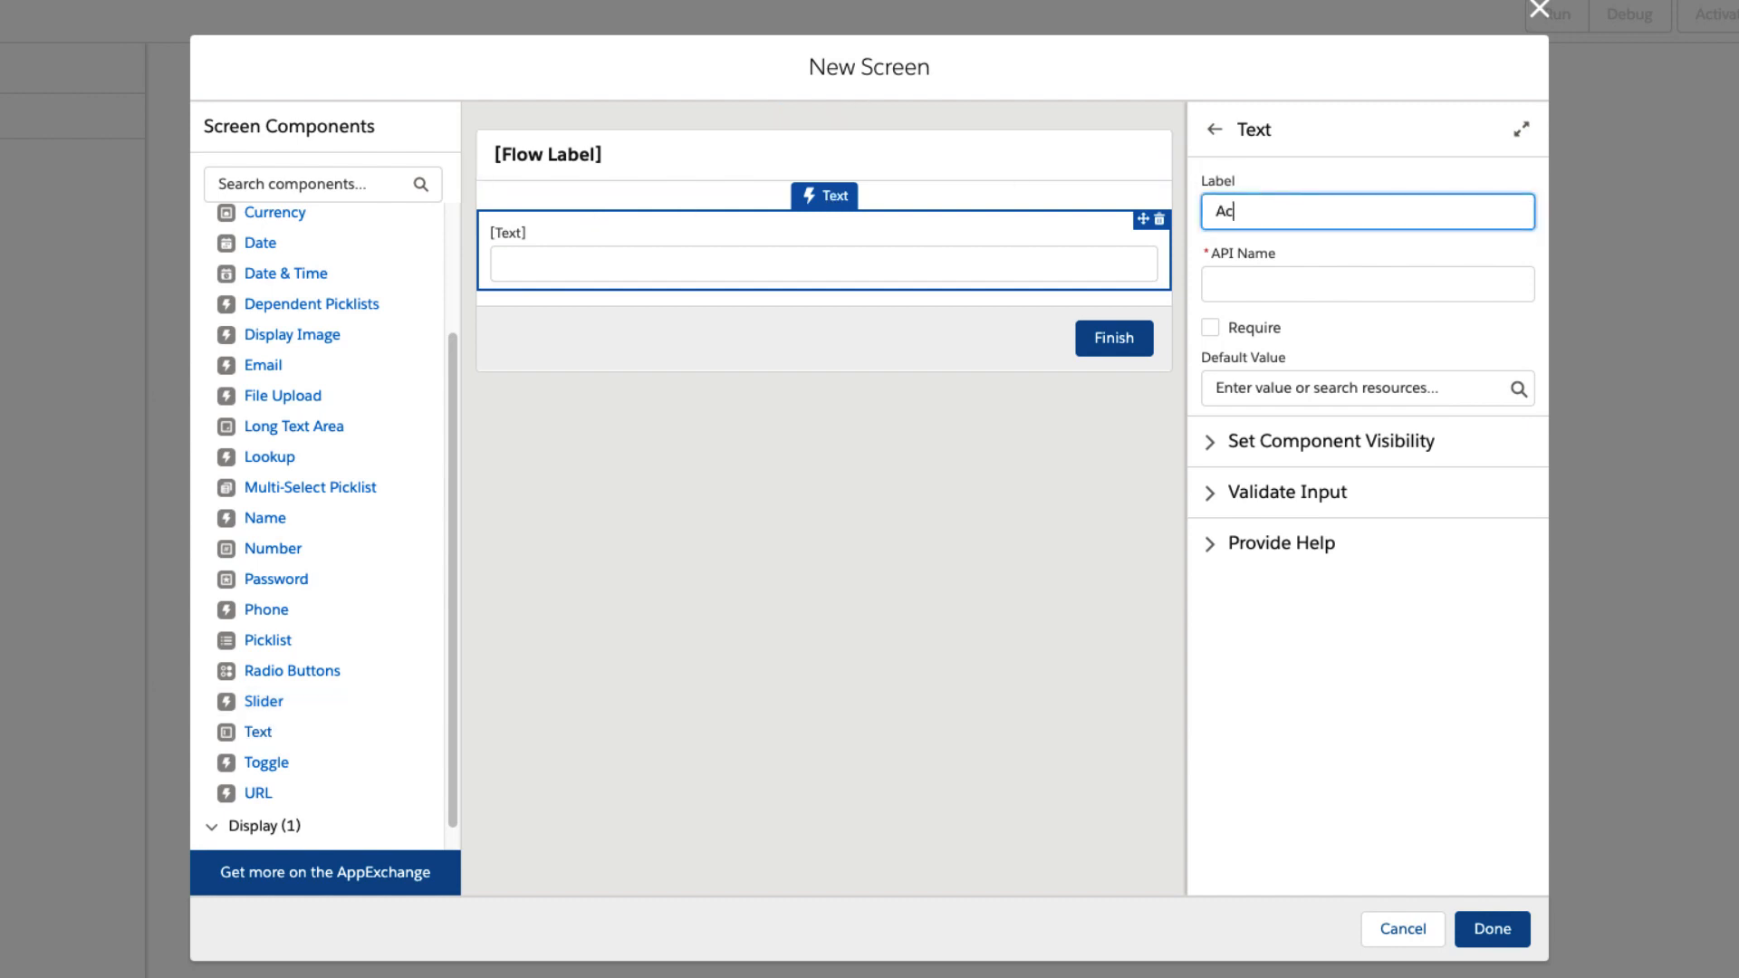
pyautogui.write('count Name')
pyautogui.press('Tab')
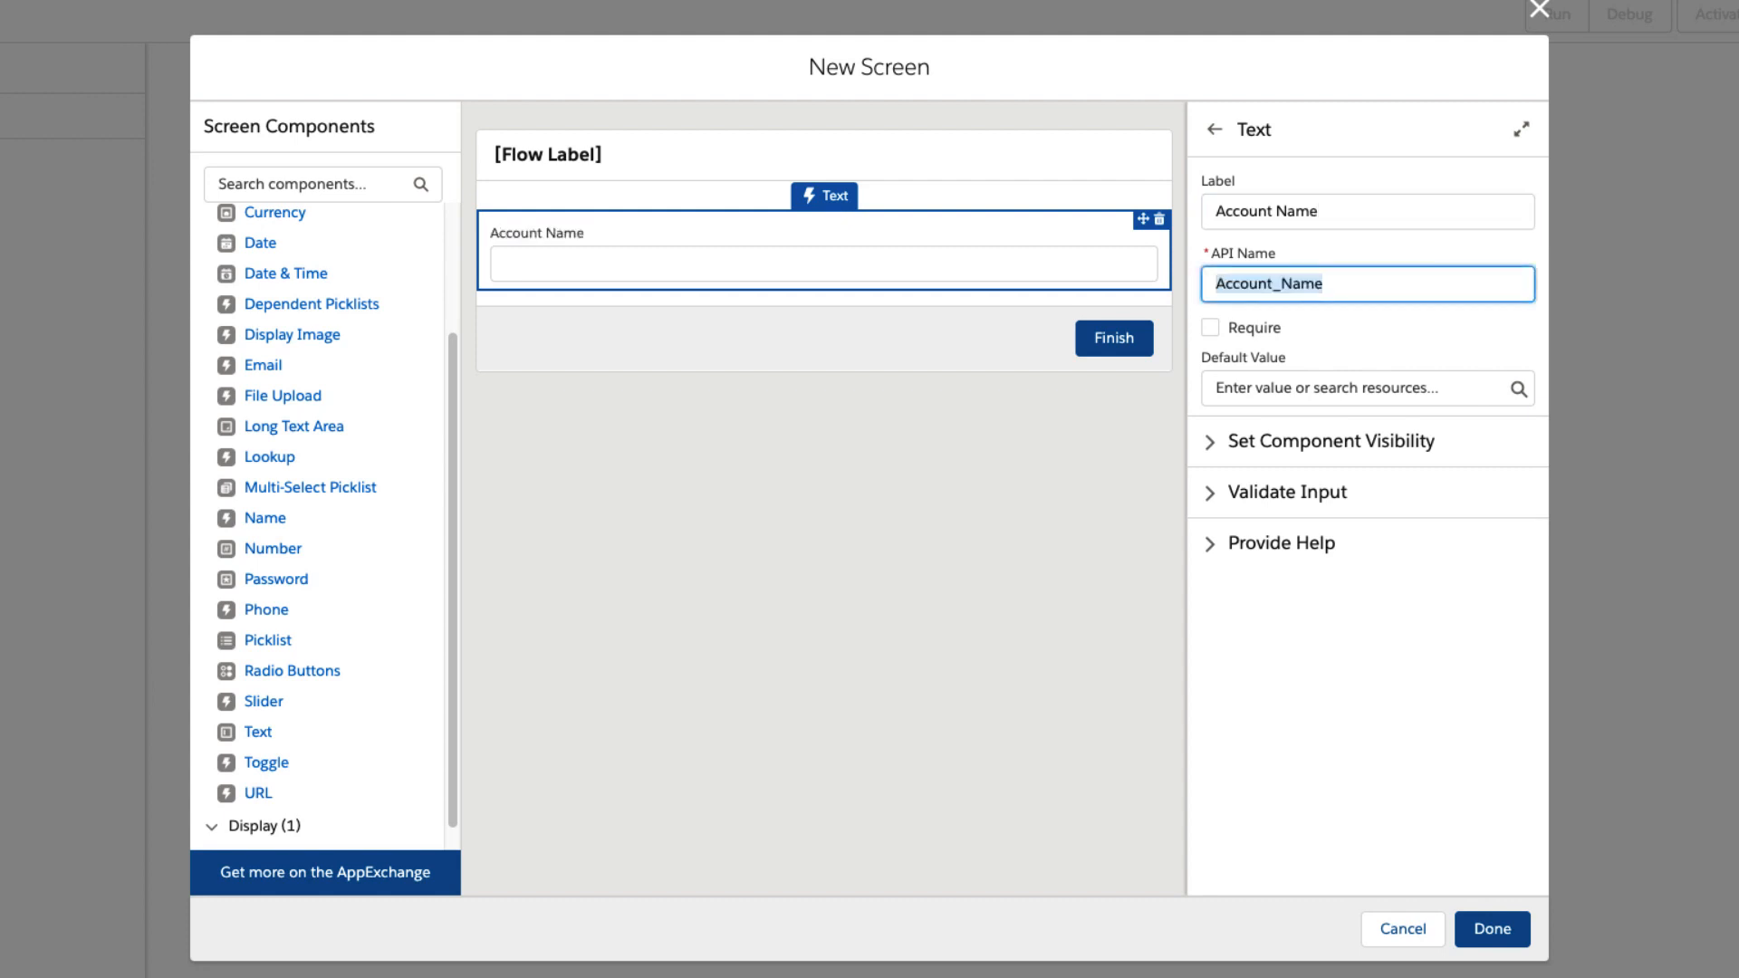
pyautogui.click(1209, 328)
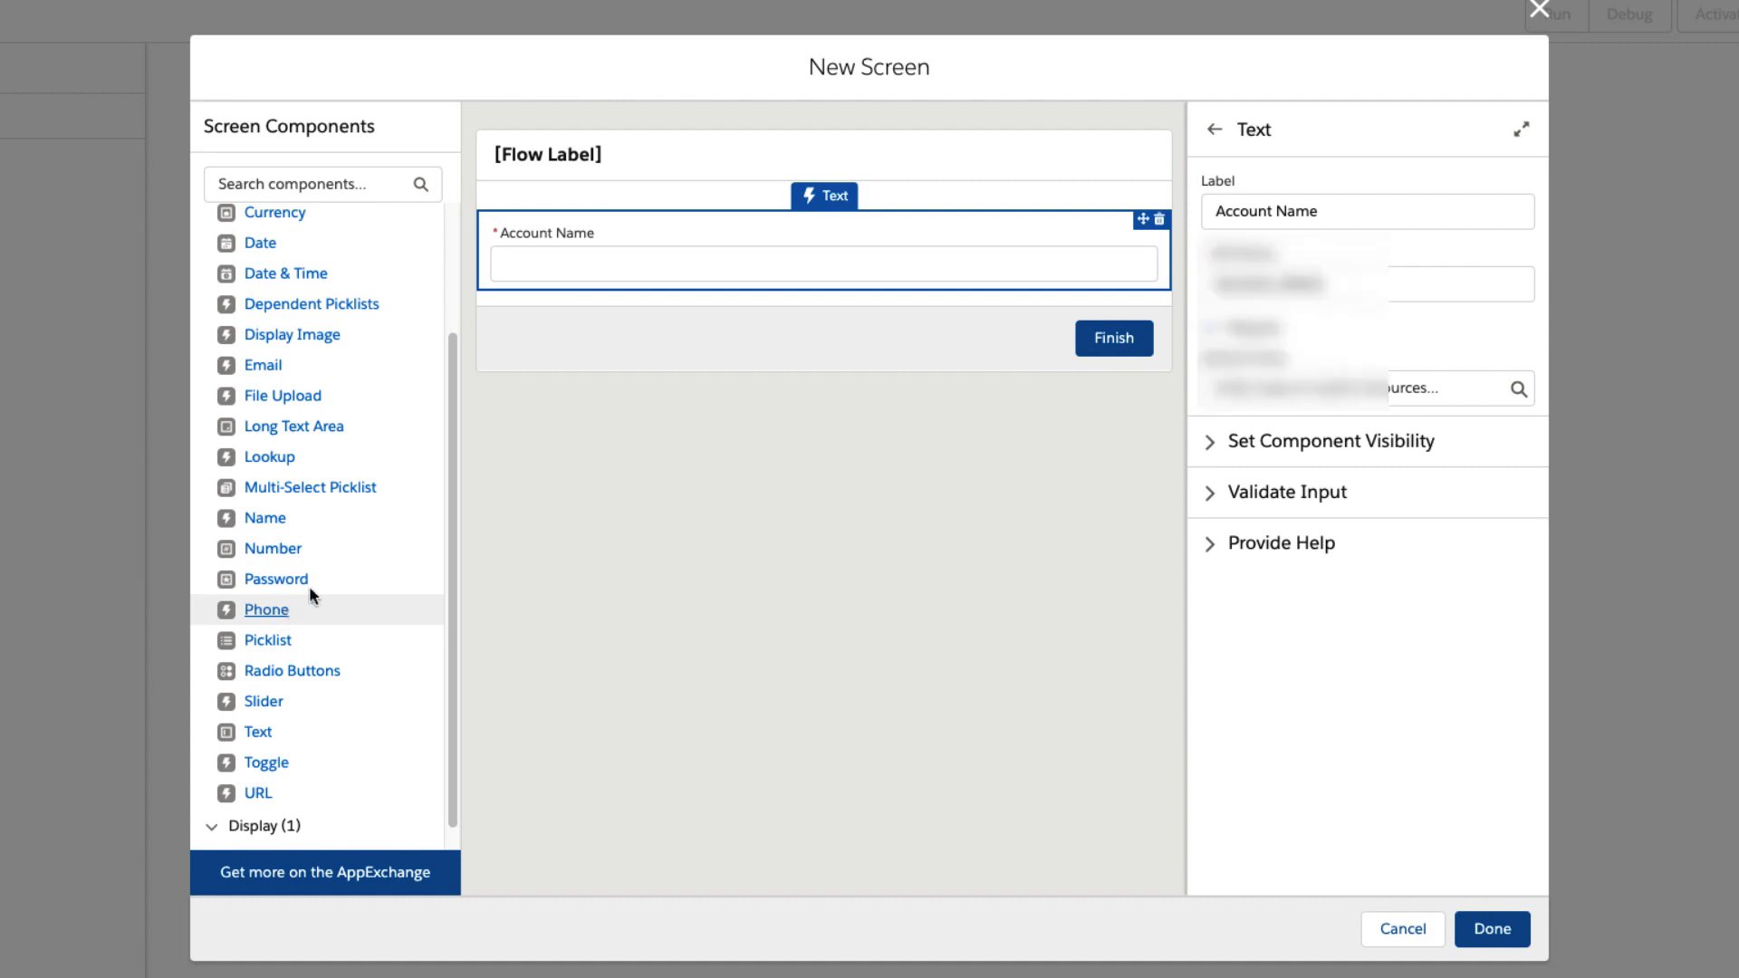
# Add a Phone component below Account Name with the API name "PhoneInput", keeping the label "Phone".
pyautogui.moveTo(309, 596); pyautogui.dragTo(579, 287)
pyautogui.click(1271, 208)
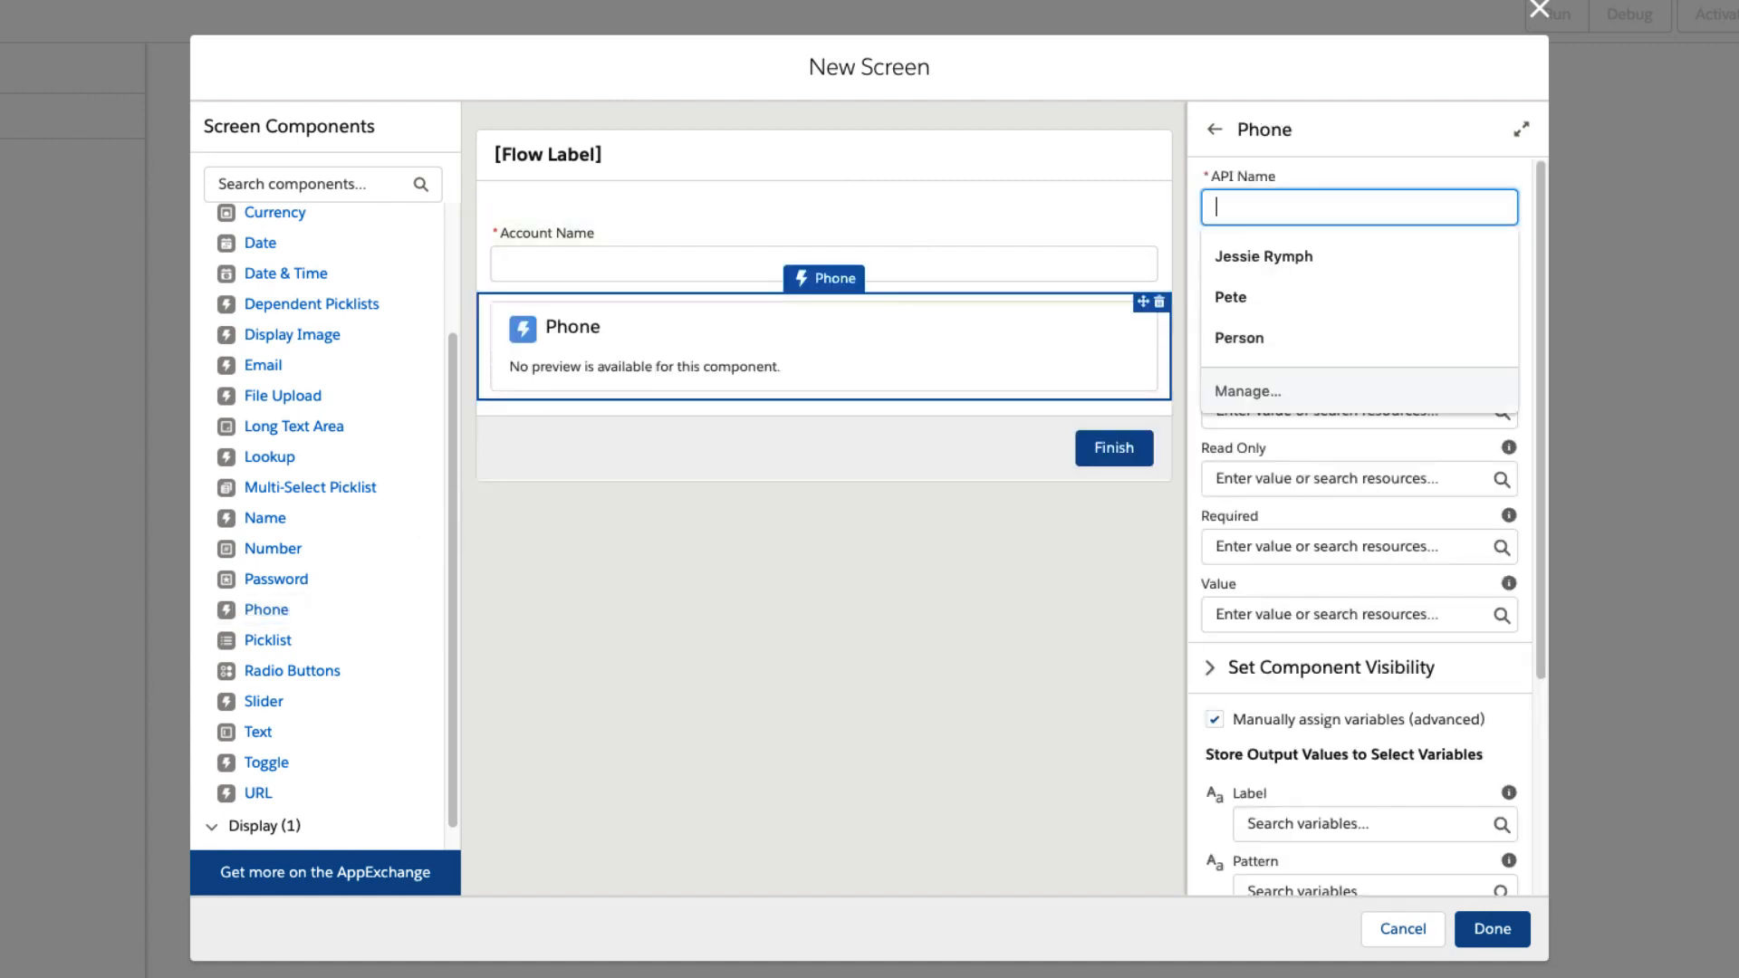
pyautogui.write('Phone')
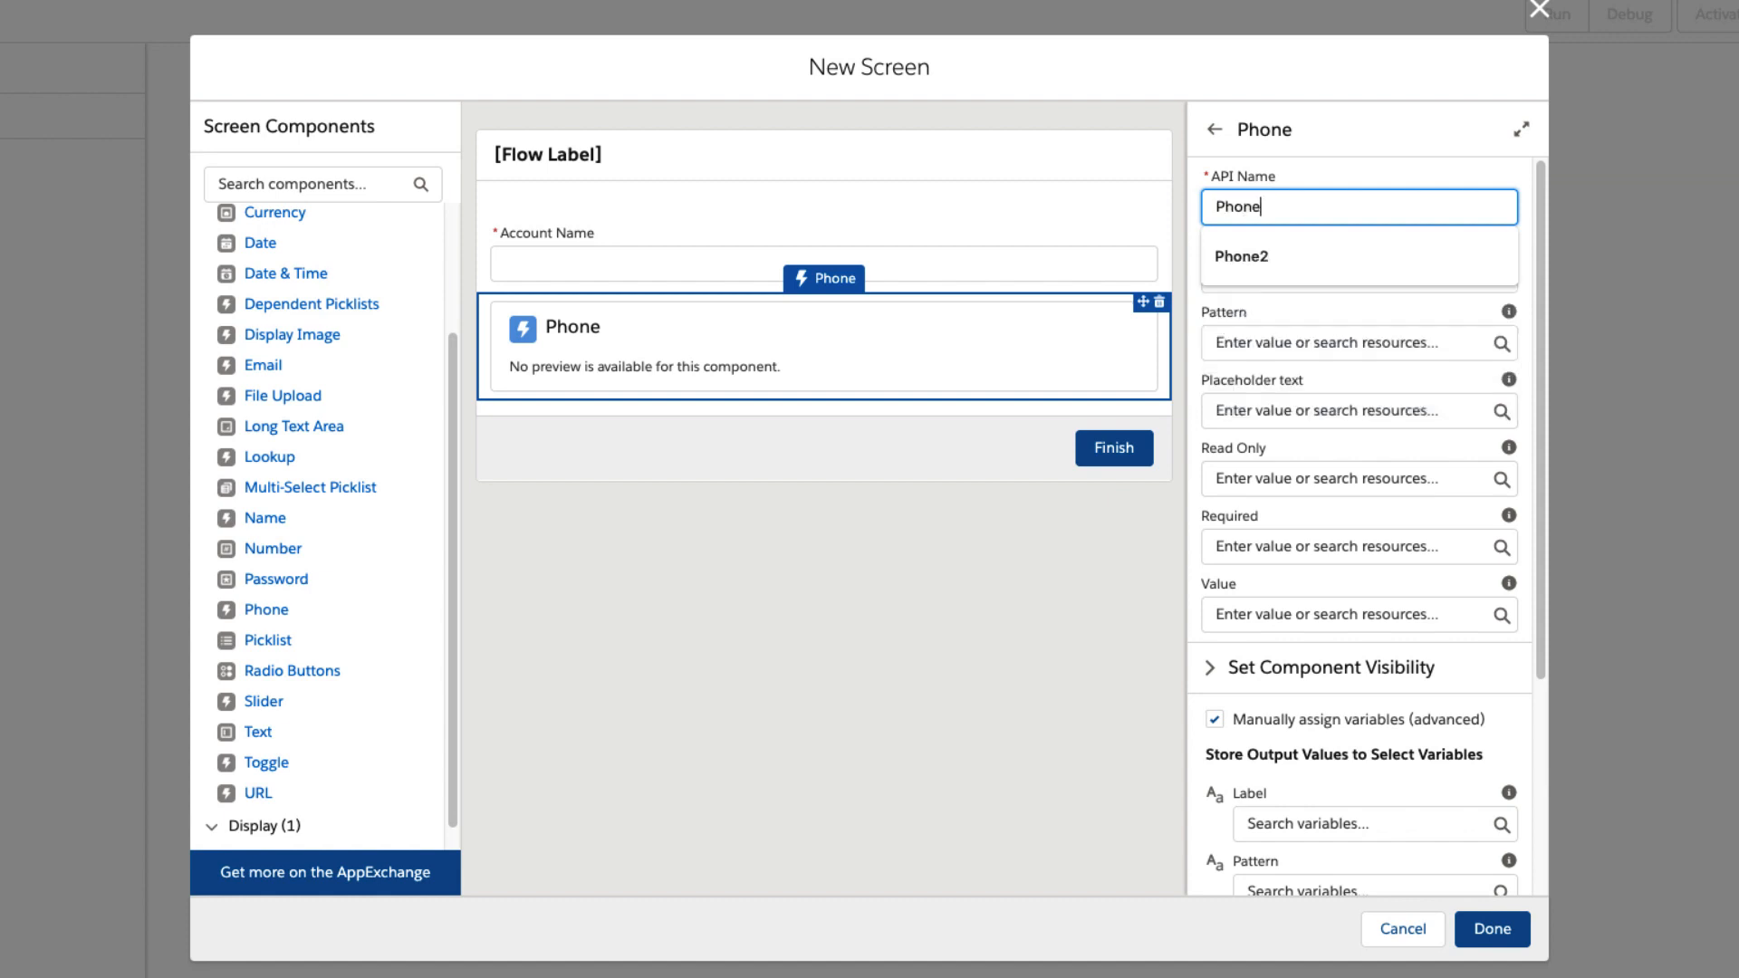
pyautogui.write('Input')
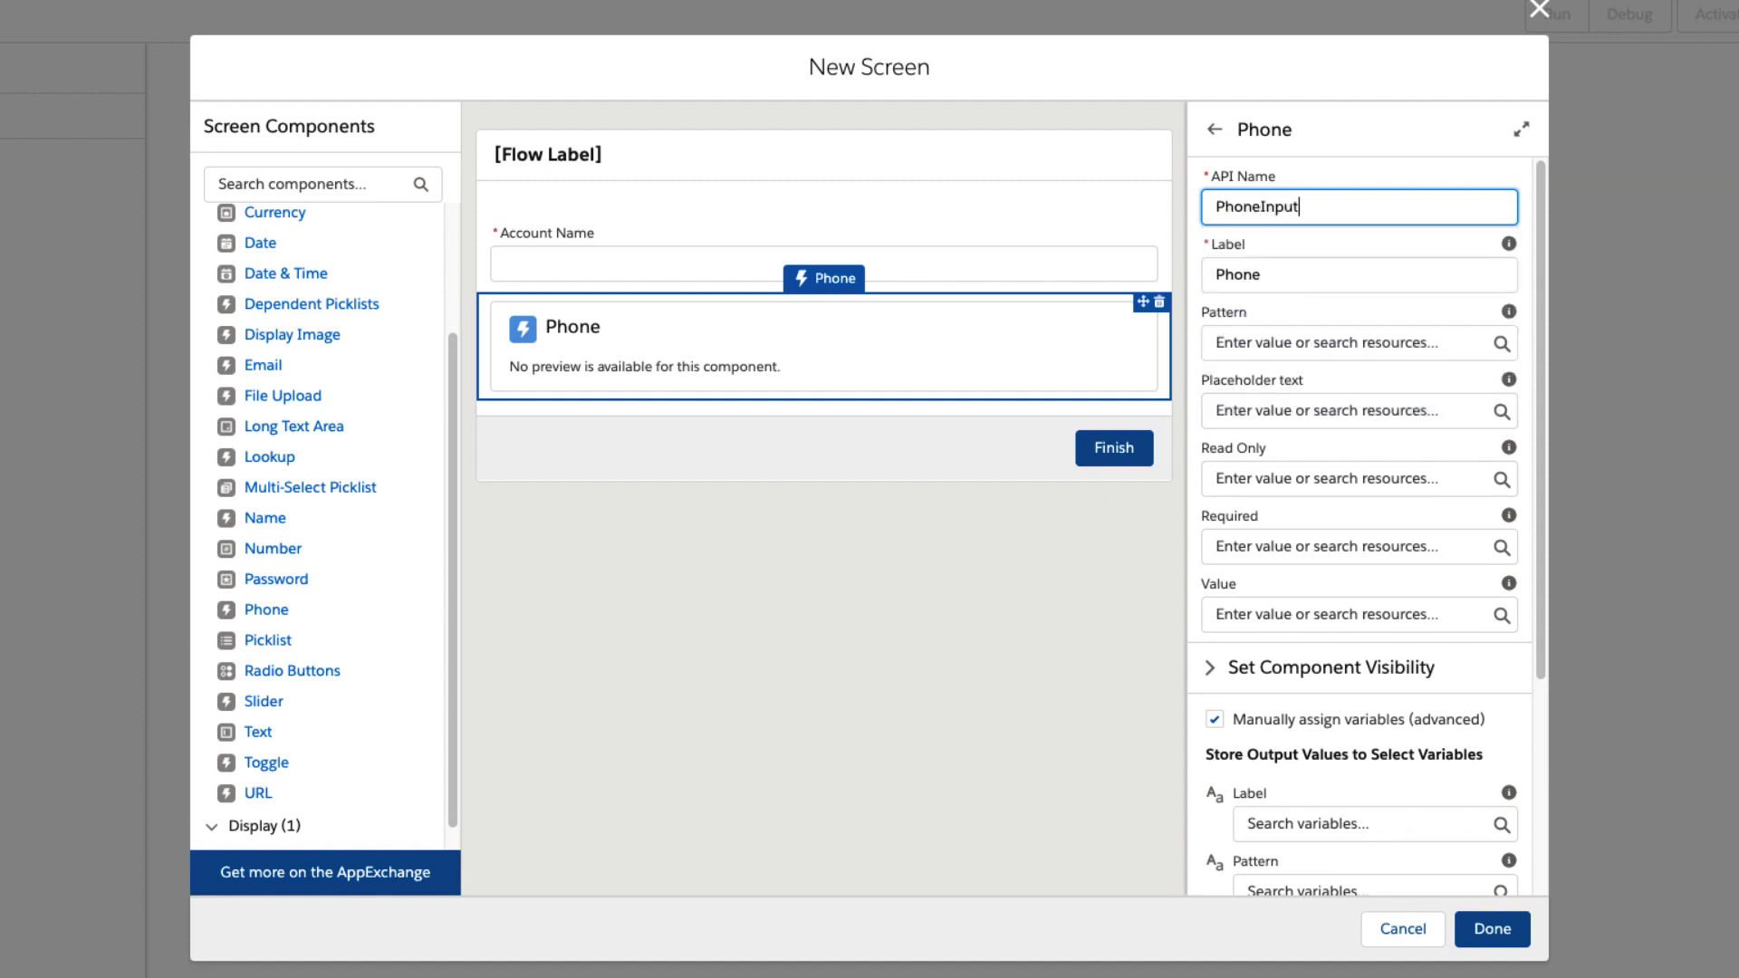
pyautogui.press('Tab')
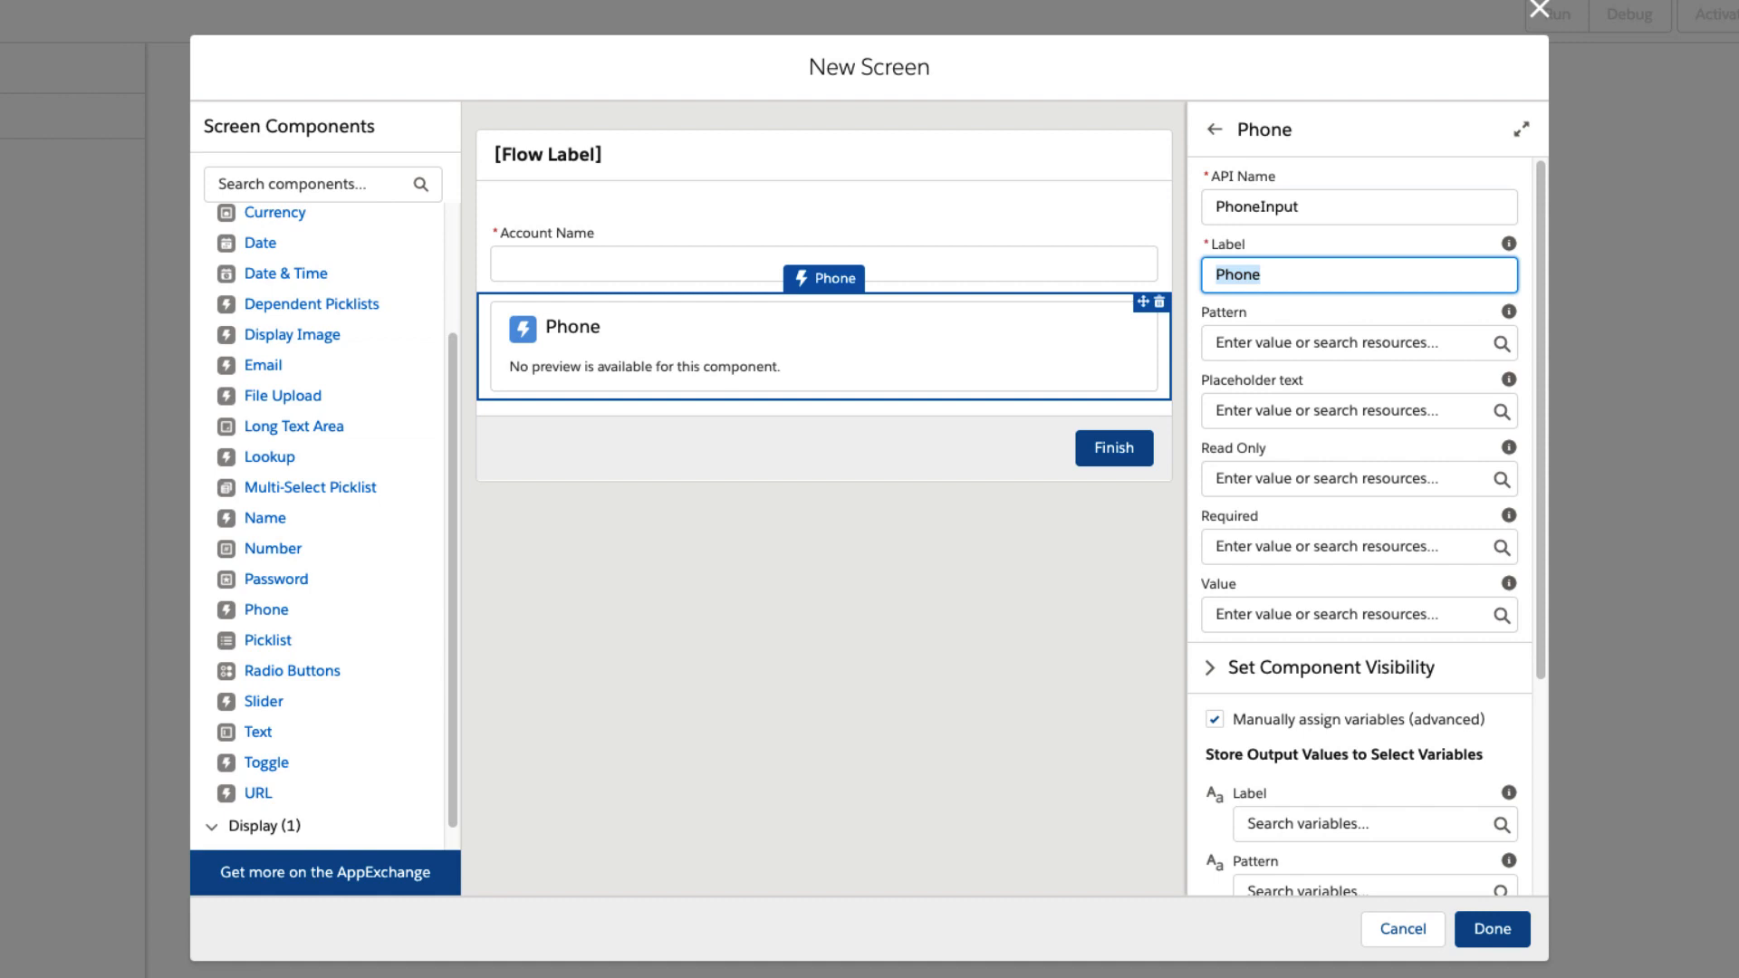
# Give the Phone component a sample phone number as placeholder text and set Required to $GlobalConstant.False.
pyautogui.click(1318, 408)
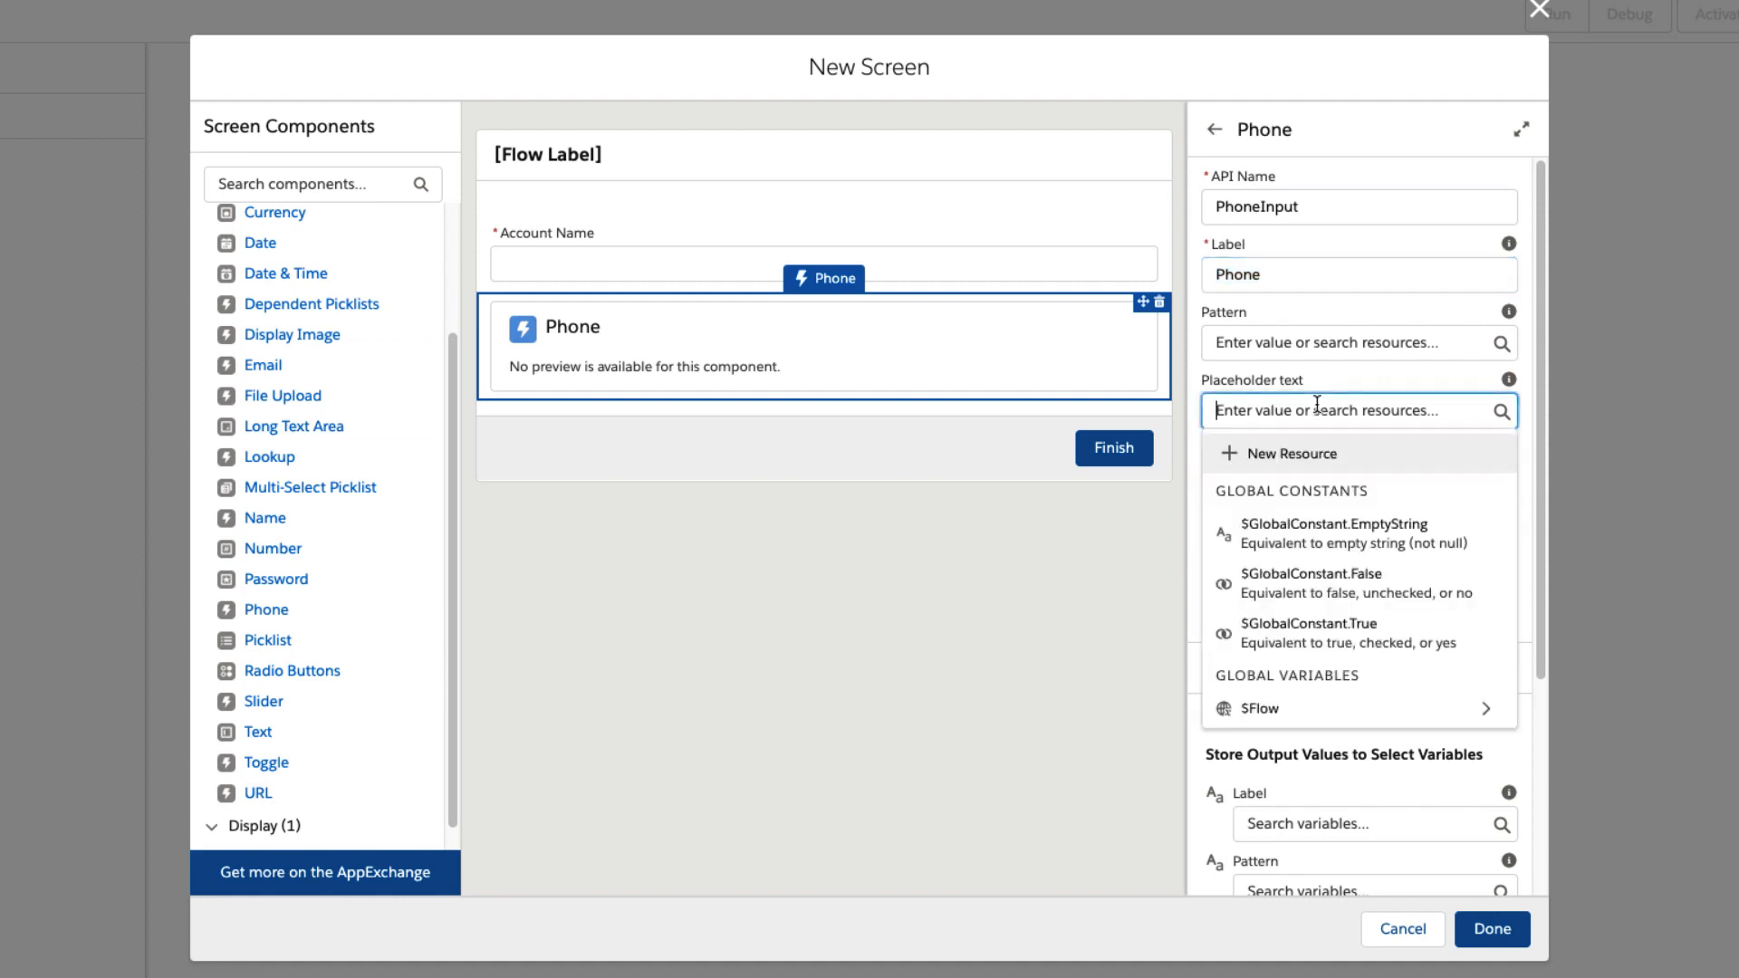
pyautogui.write('555-555-5555')
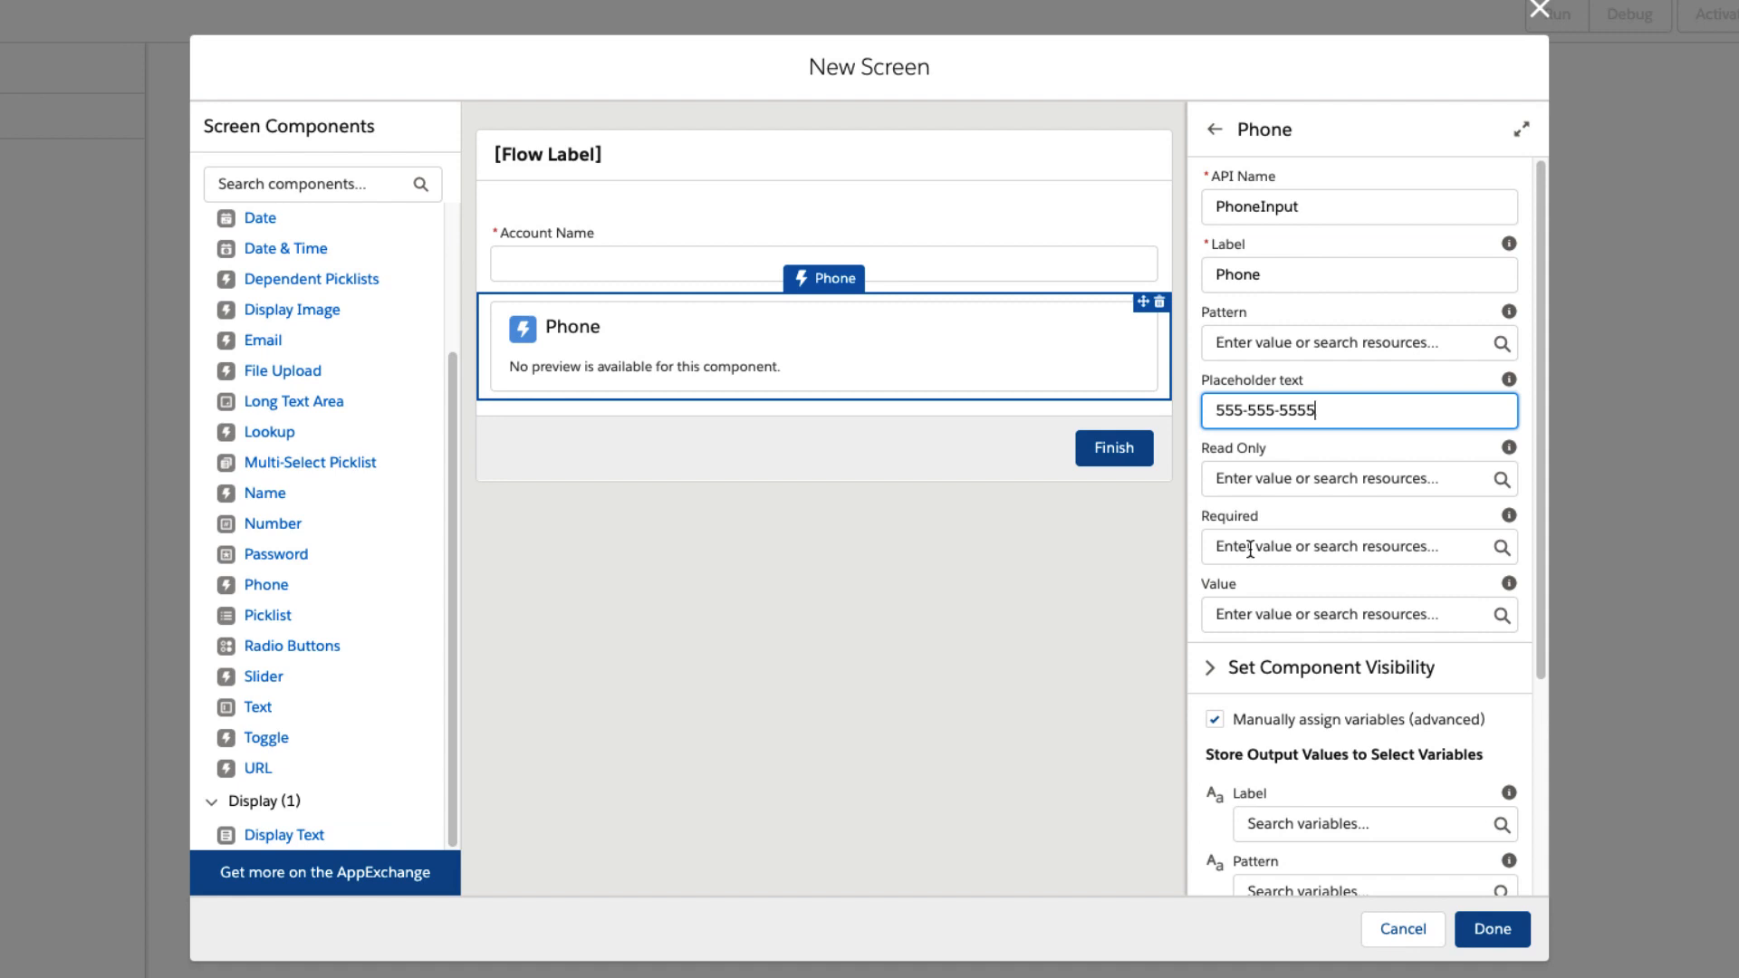
pyautogui.click(1249, 547)
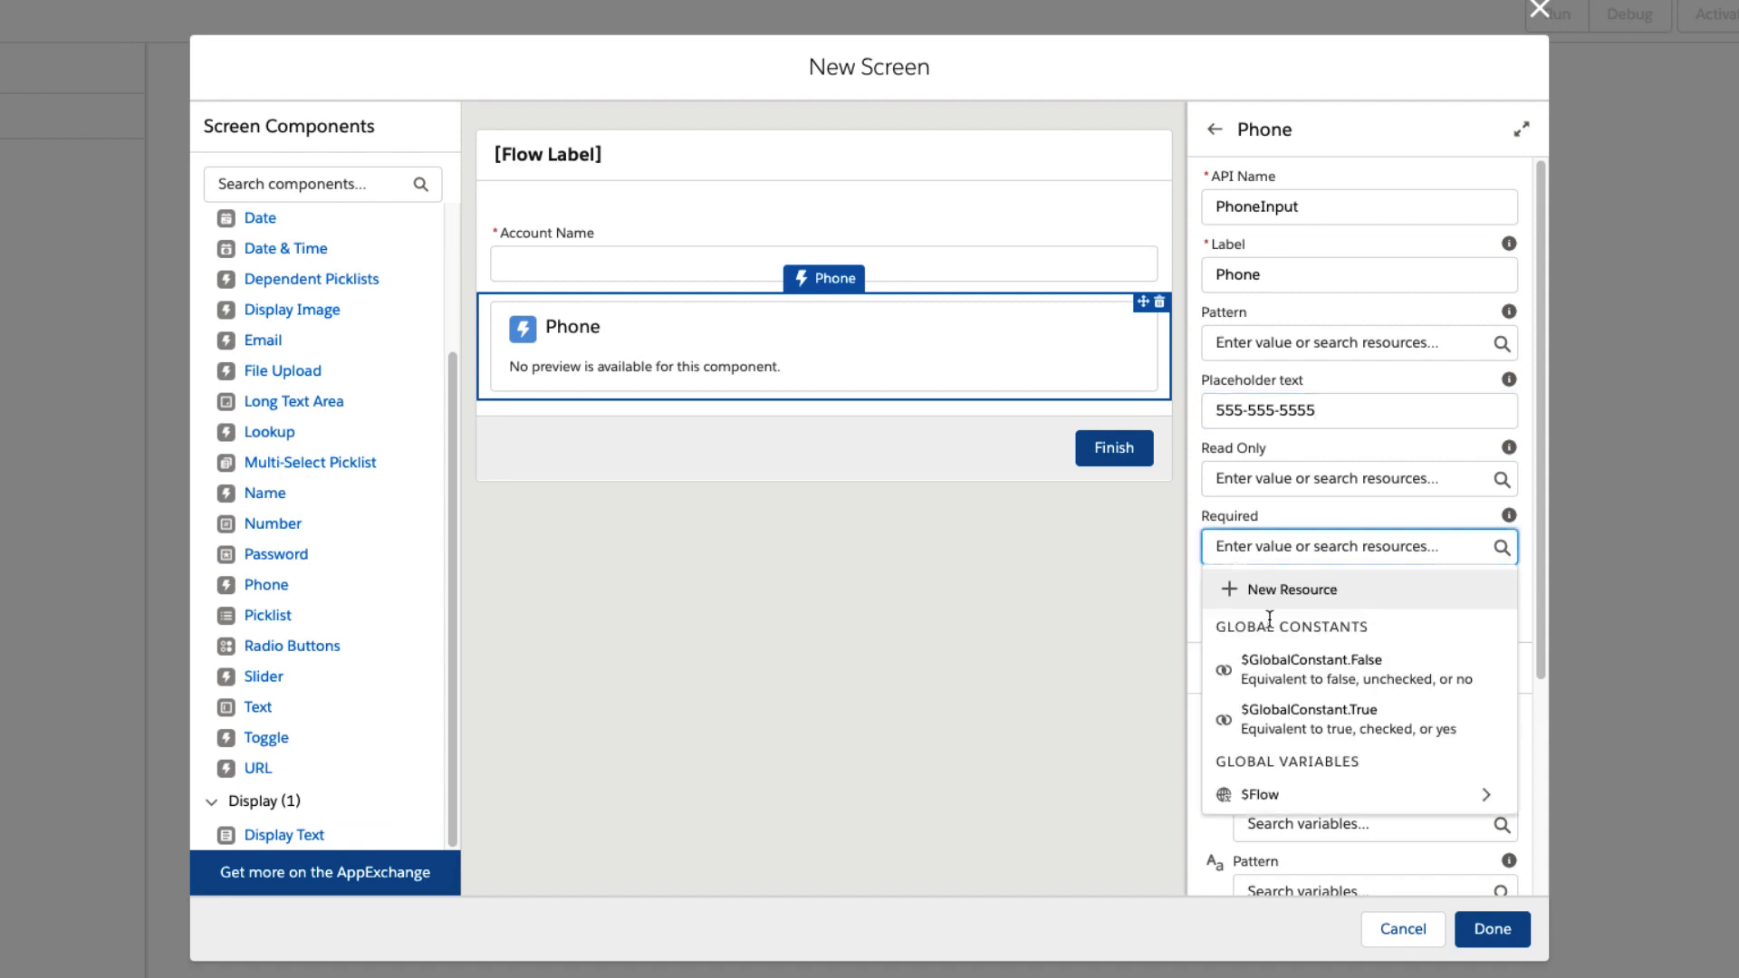
pyautogui.click(1279, 675)
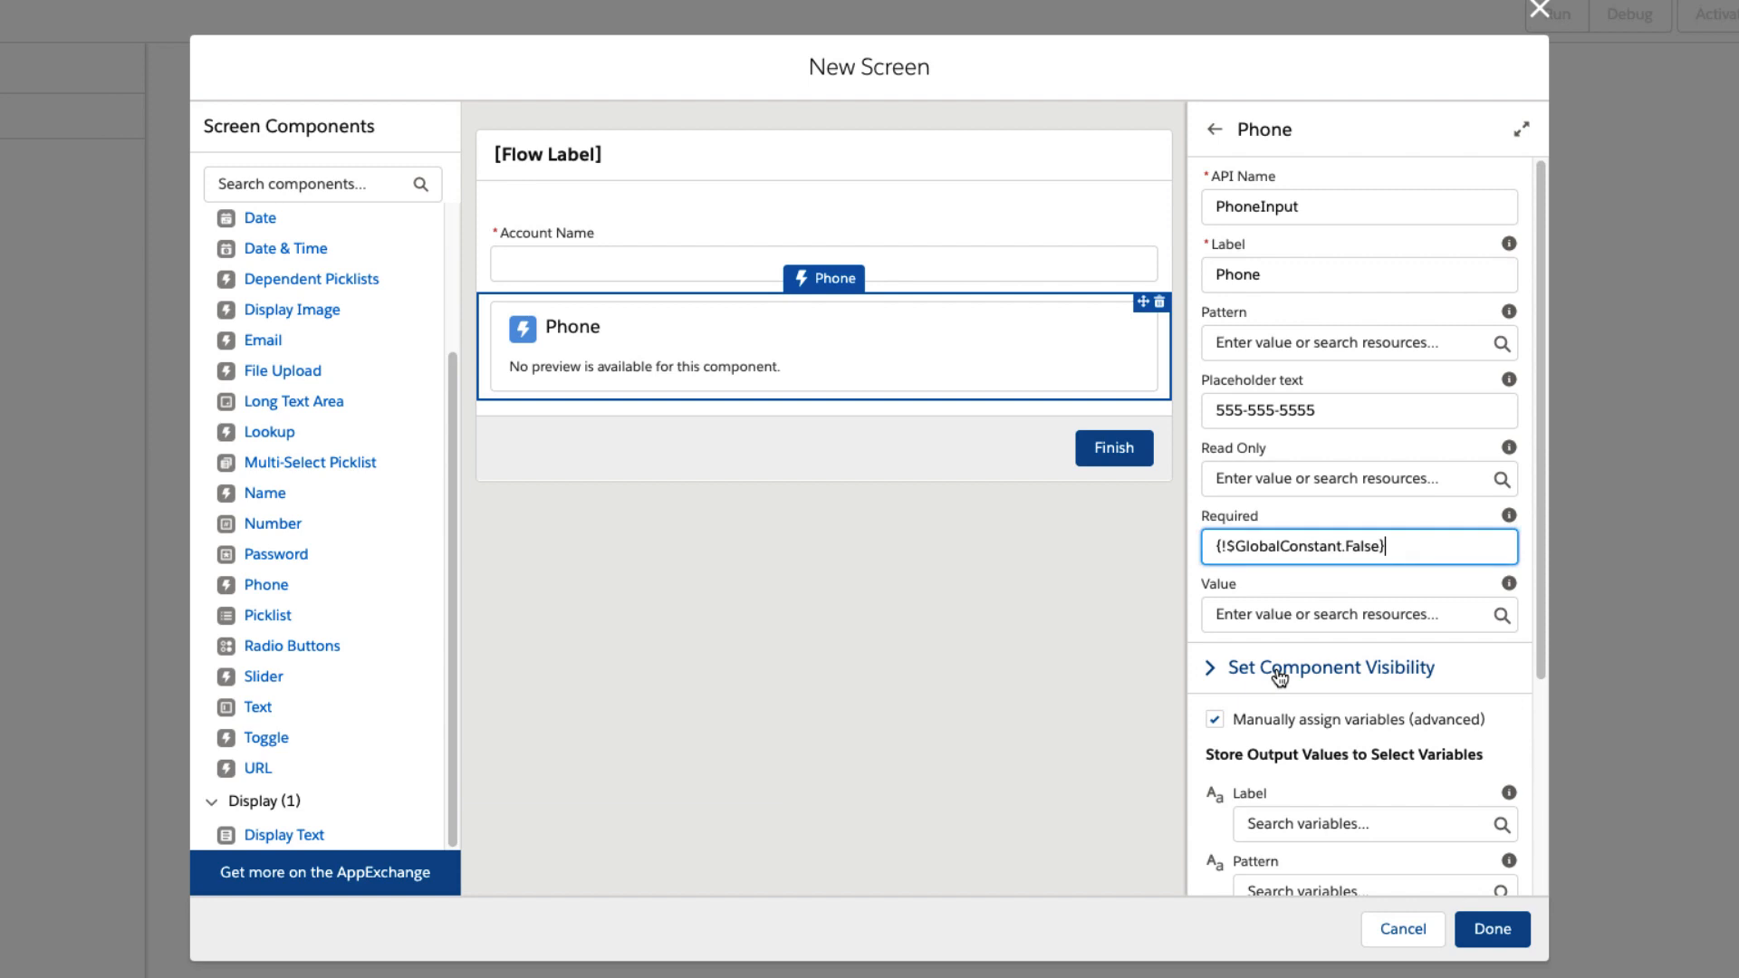
# Turn off manual variable assignment for the Phone component, deleting its assignments, and finish the screen element.
pyautogui.scroll(-2, 1263, 684)
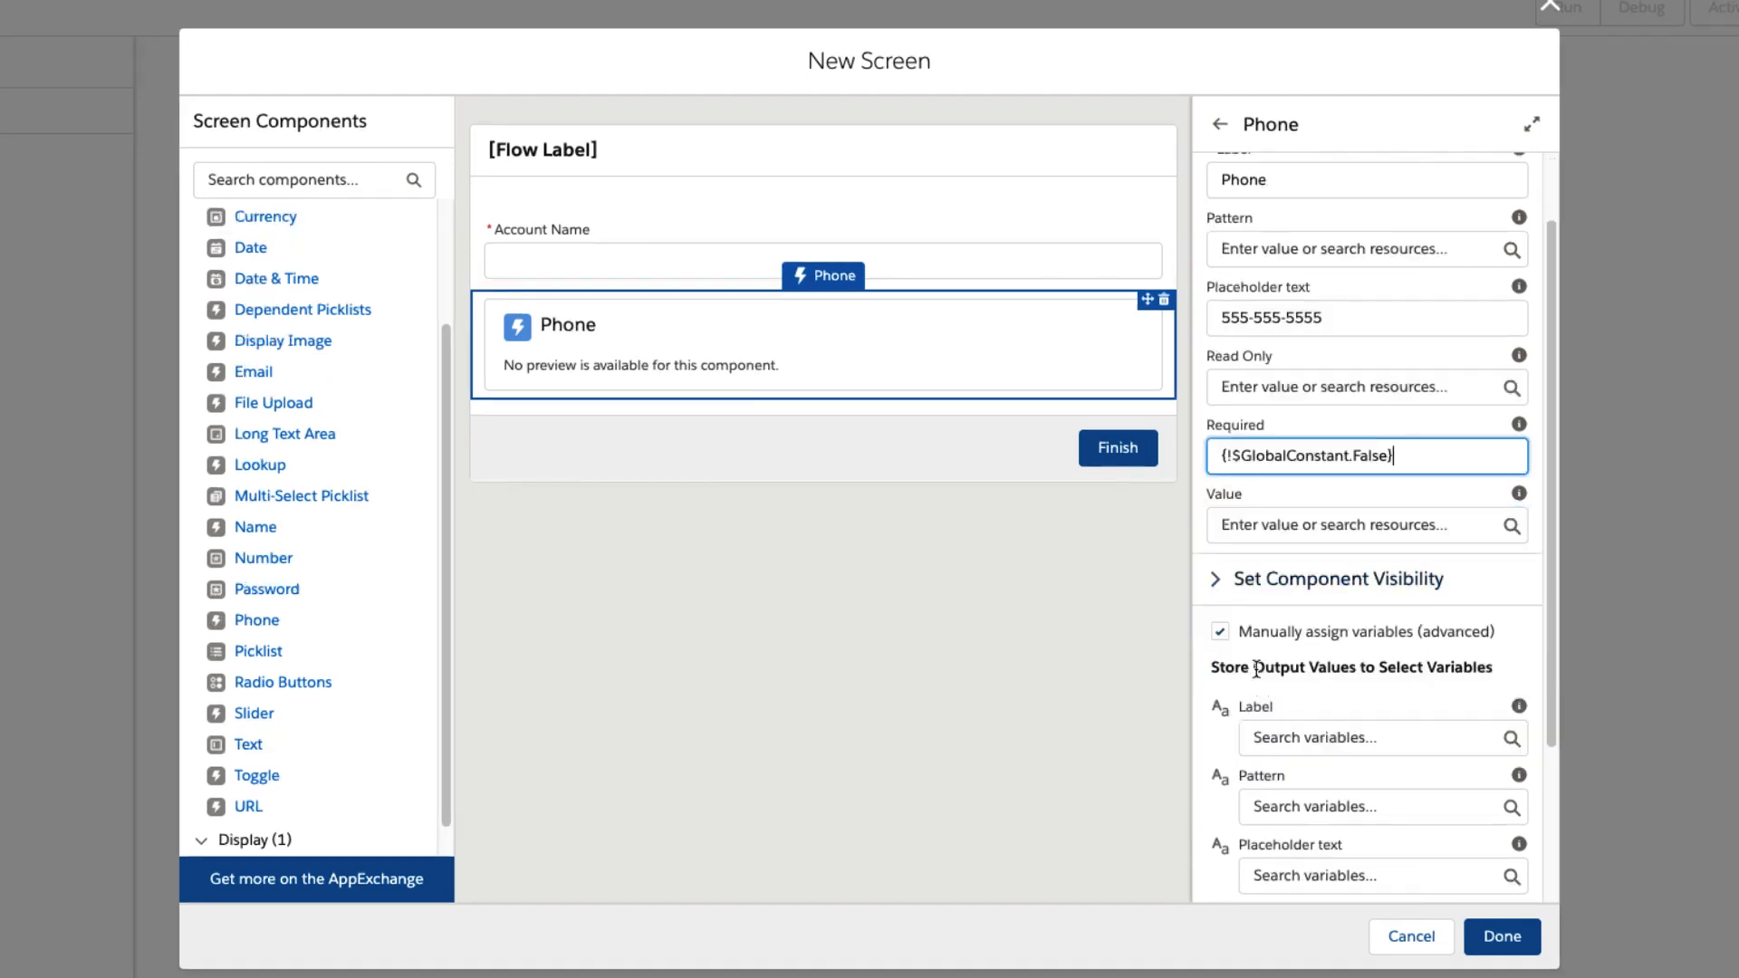
pyautogui.click(1223, 633)
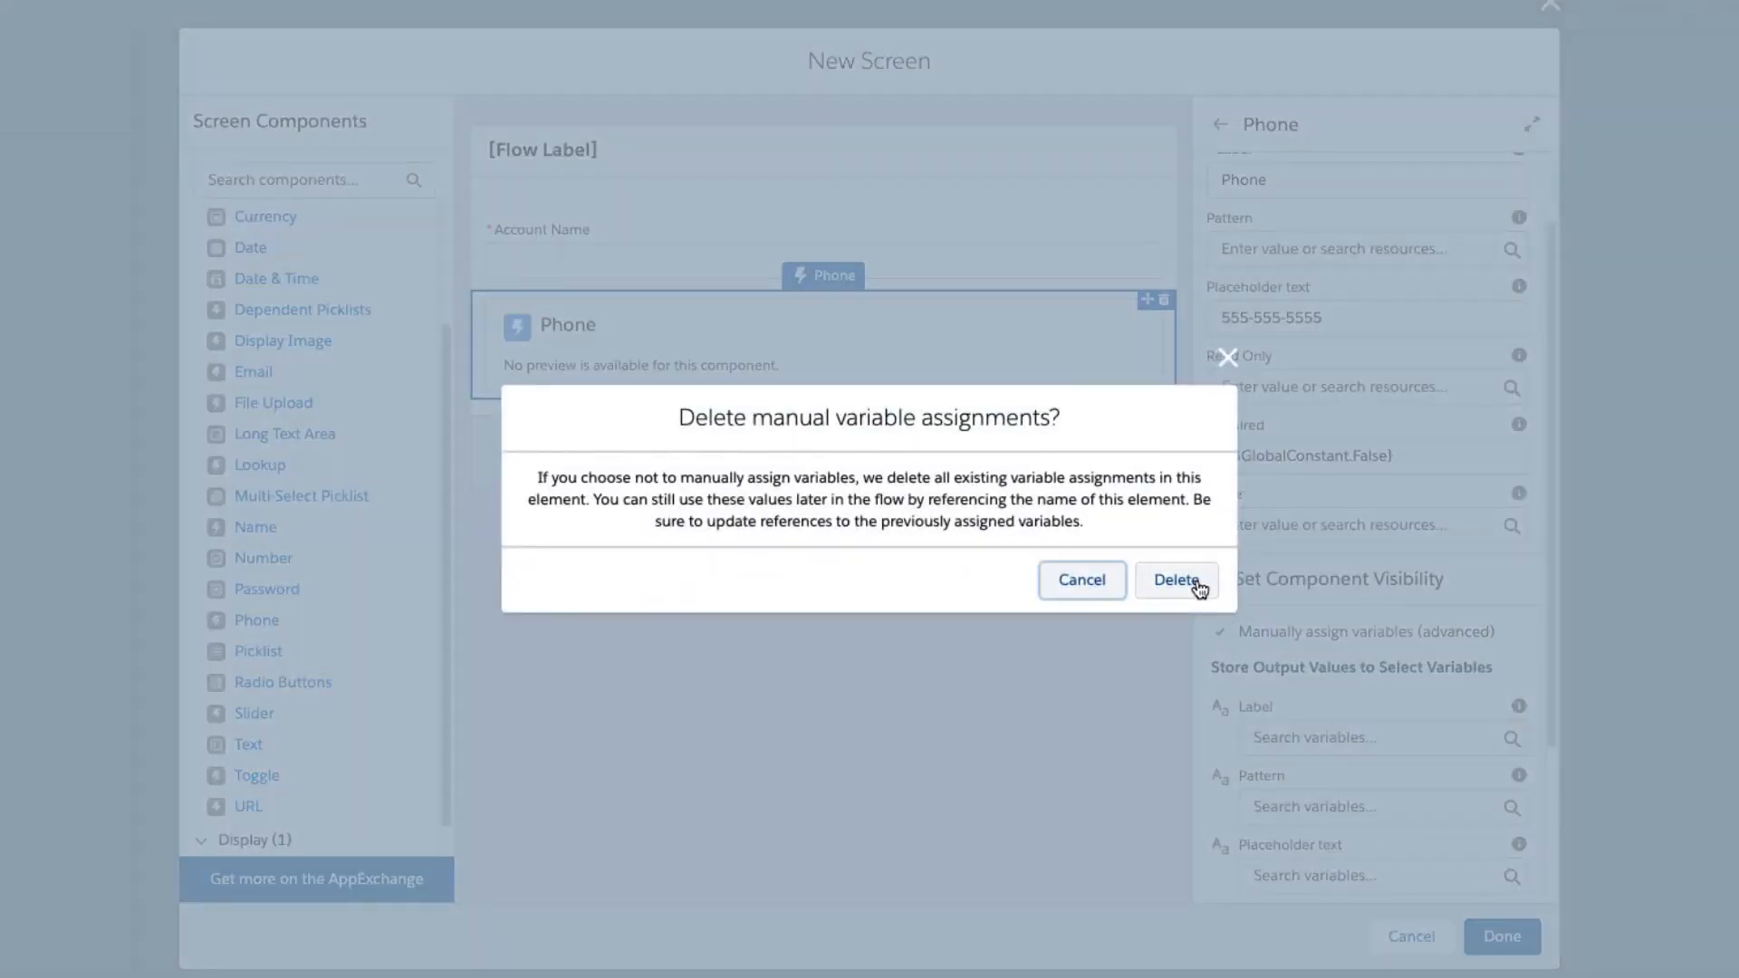
pyautogui.click(1197, 584)
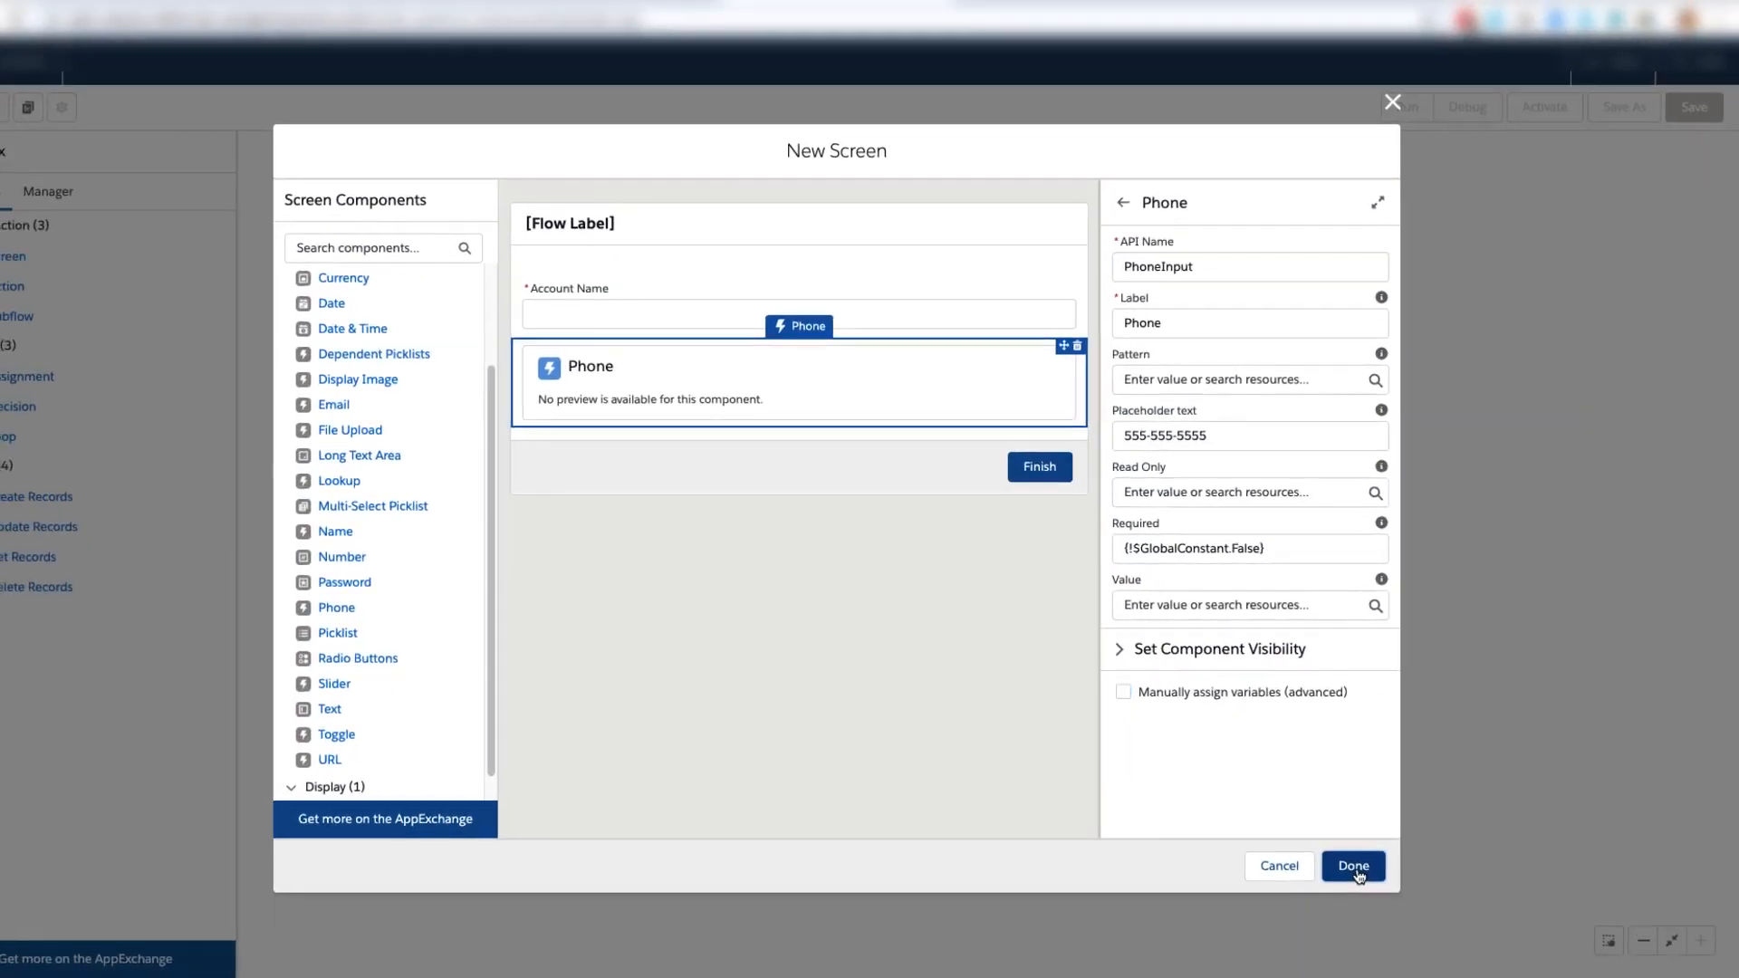
pyautogui.click(1369, 876)
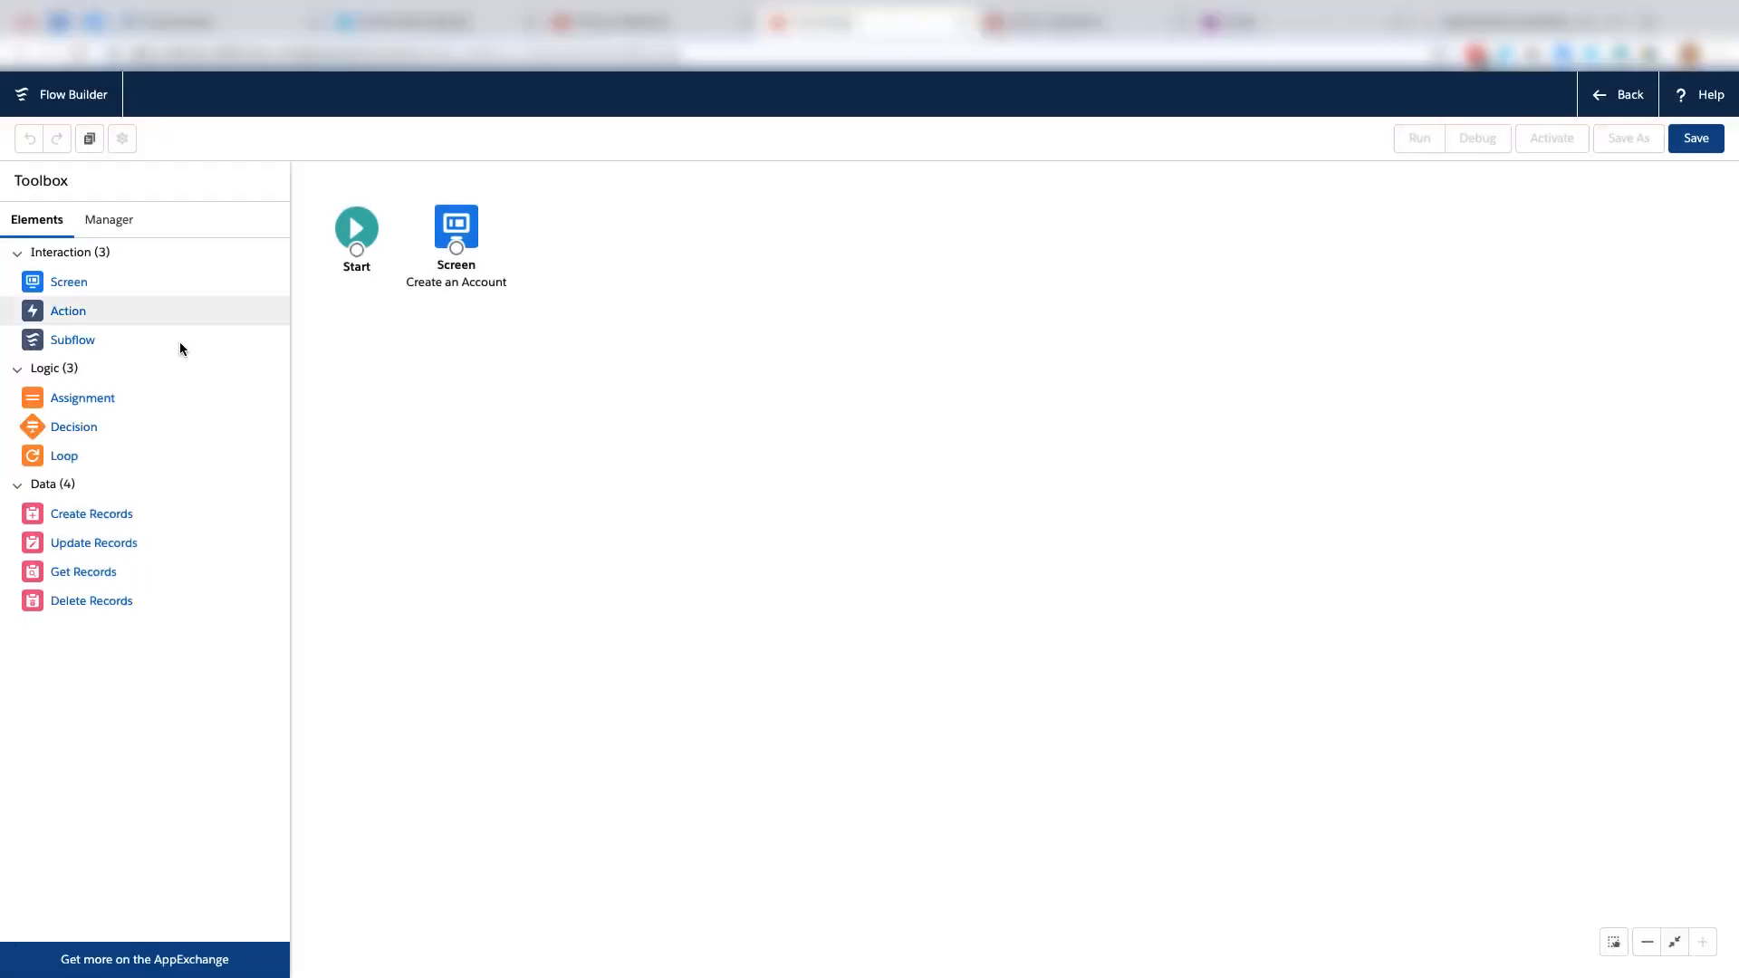
# Add a Create Records element labelled "Create the new account" with the description "auto create the account based on the values from the input screen".
pyautogui.moveTo(17, 494); pyautogui.dragTo(573, 210)
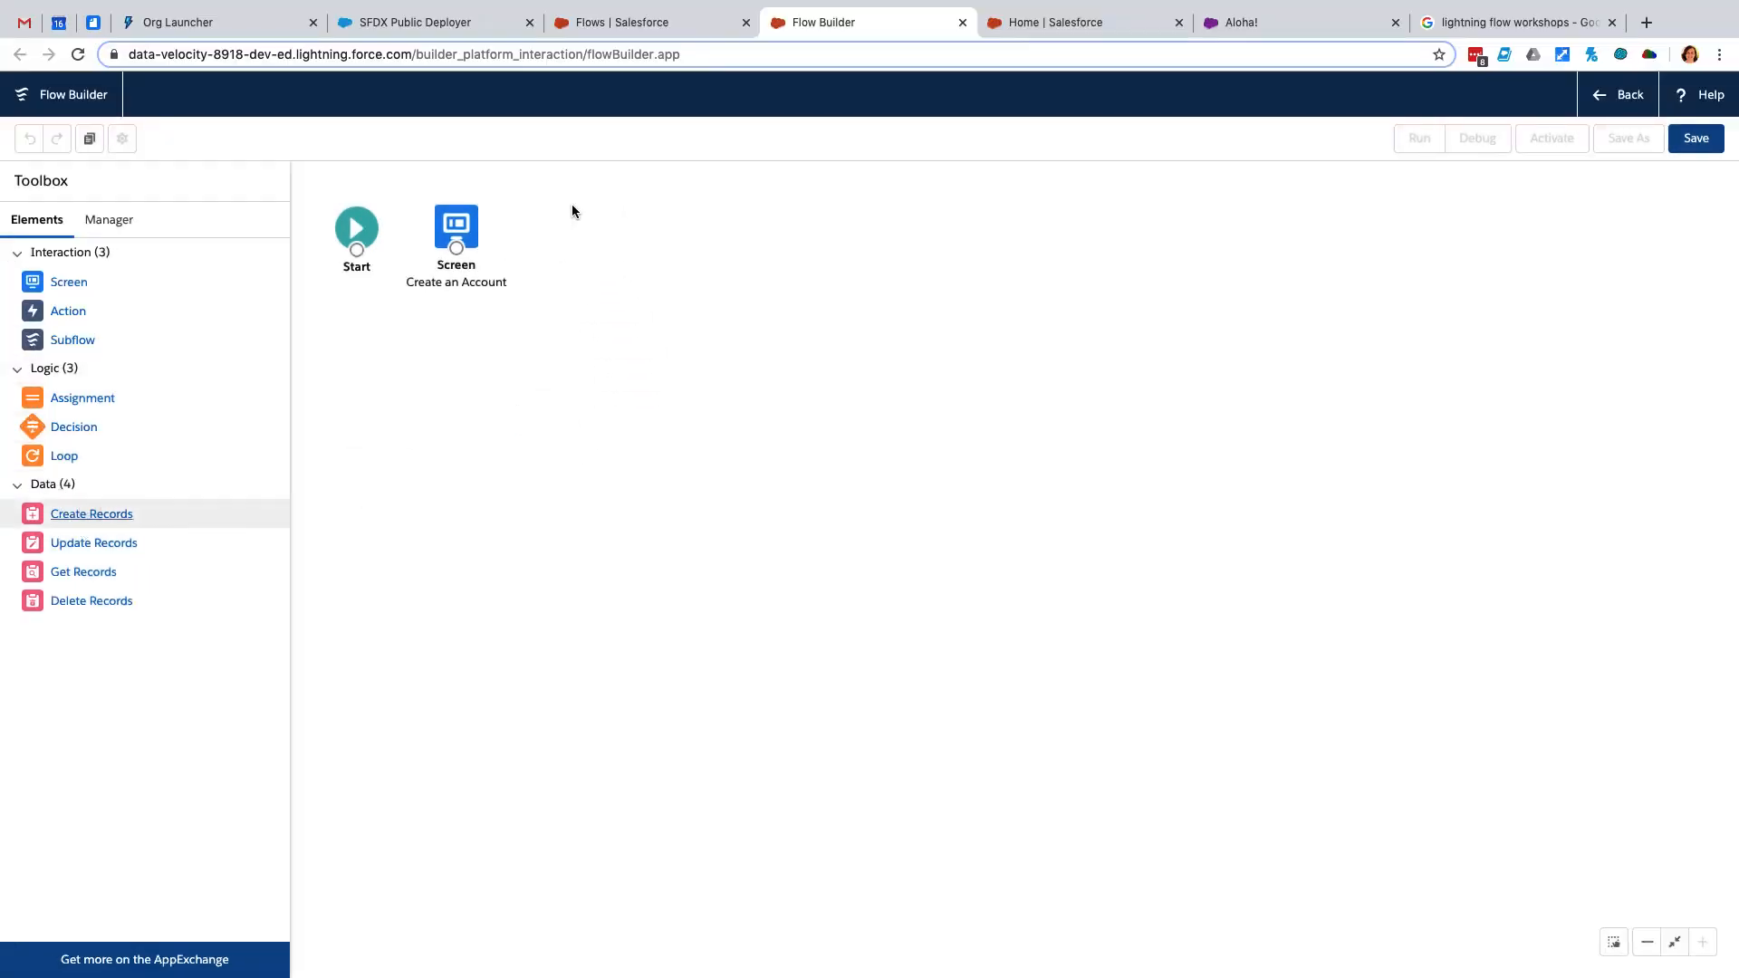
pyautogui.write('Creat')
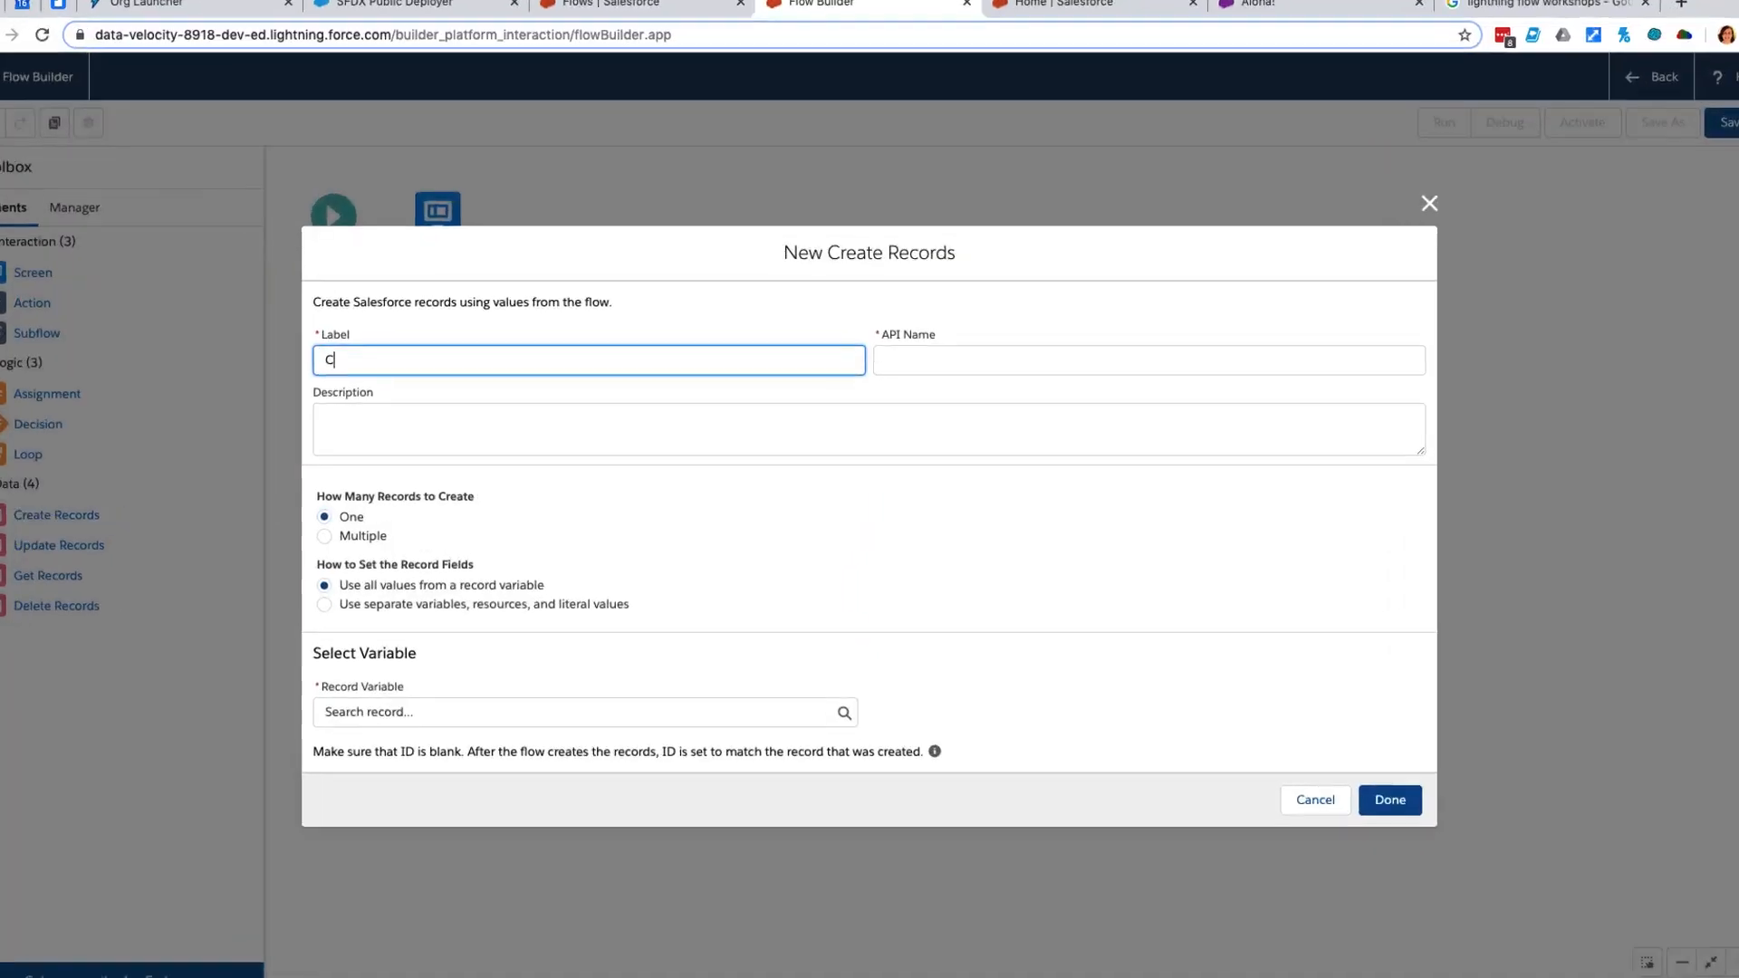
pyautogui.write('e the new')
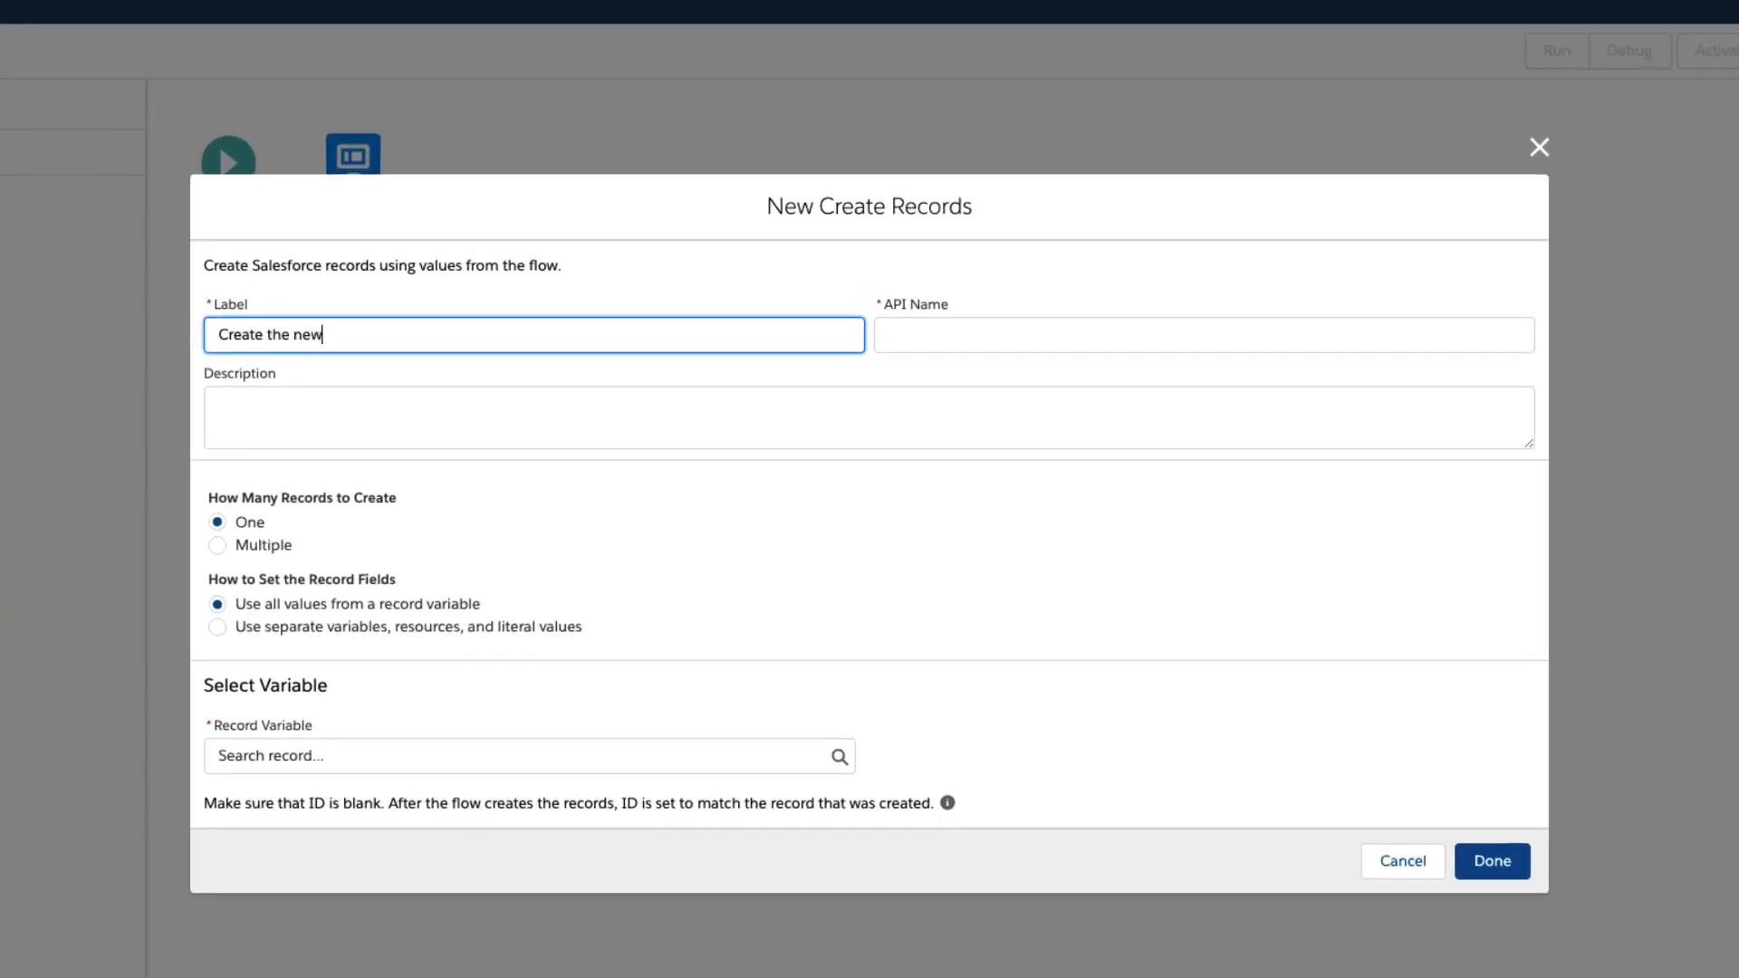
pyautogui.write(' account')
pyautogui.press('Tab')
pyautogui.press('Tab')
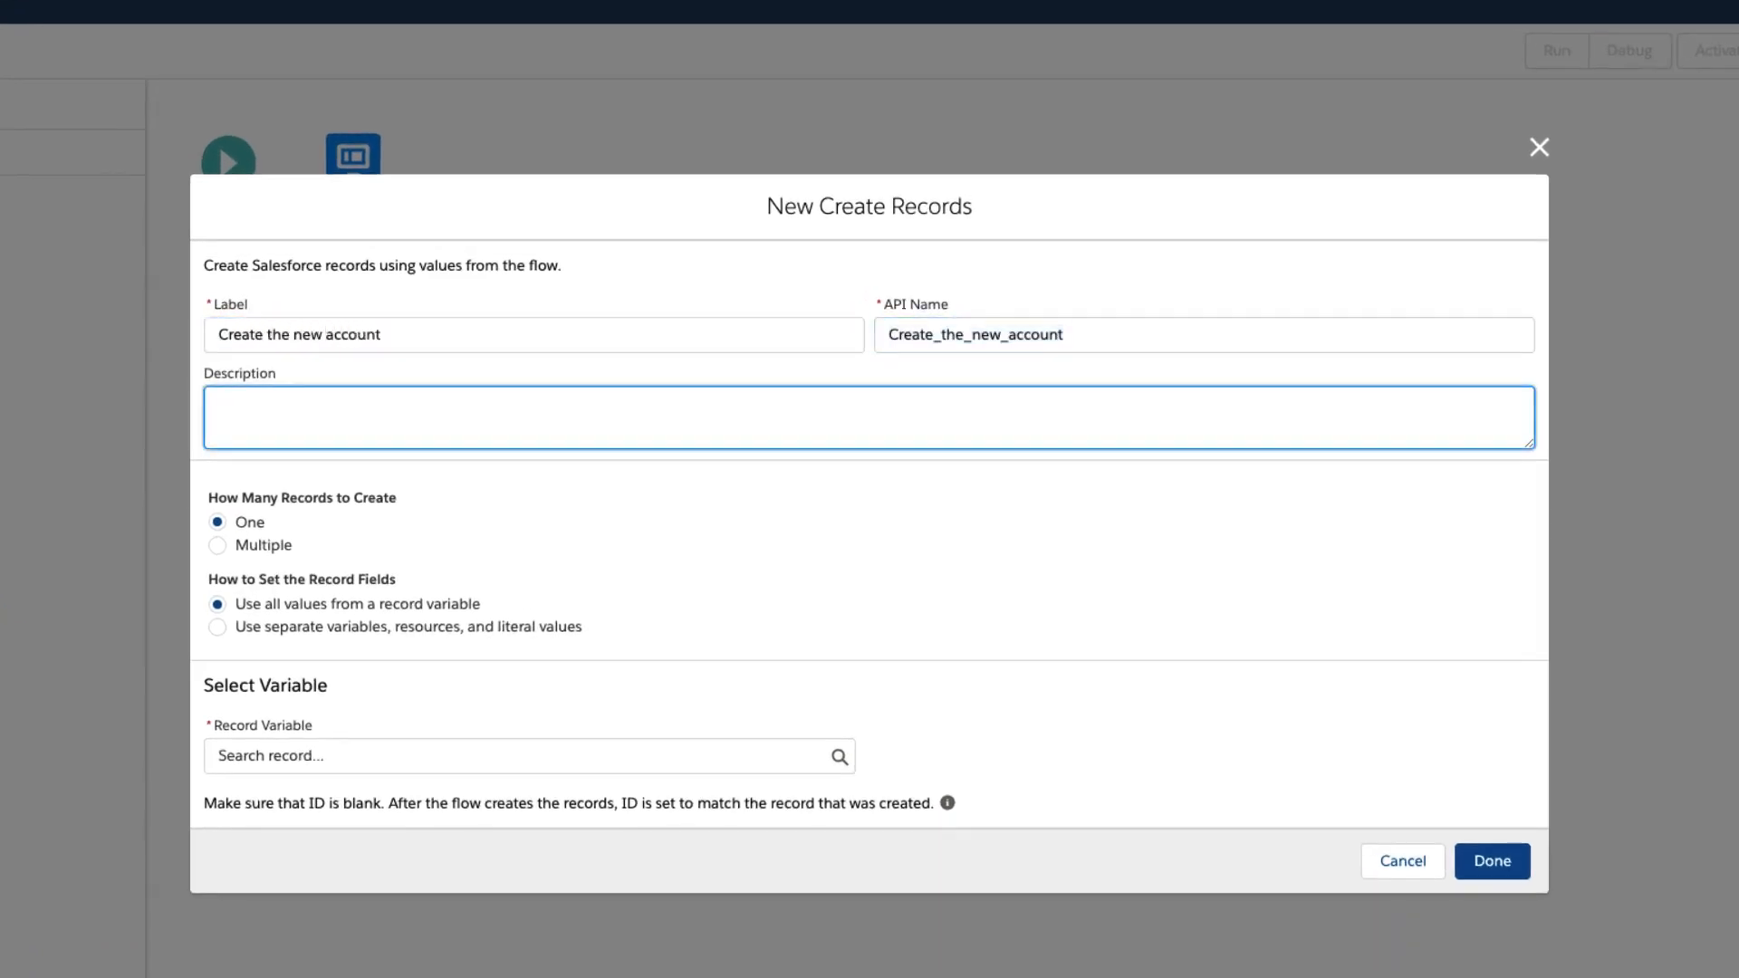
pyautogui.write('auto create the account based on the v')
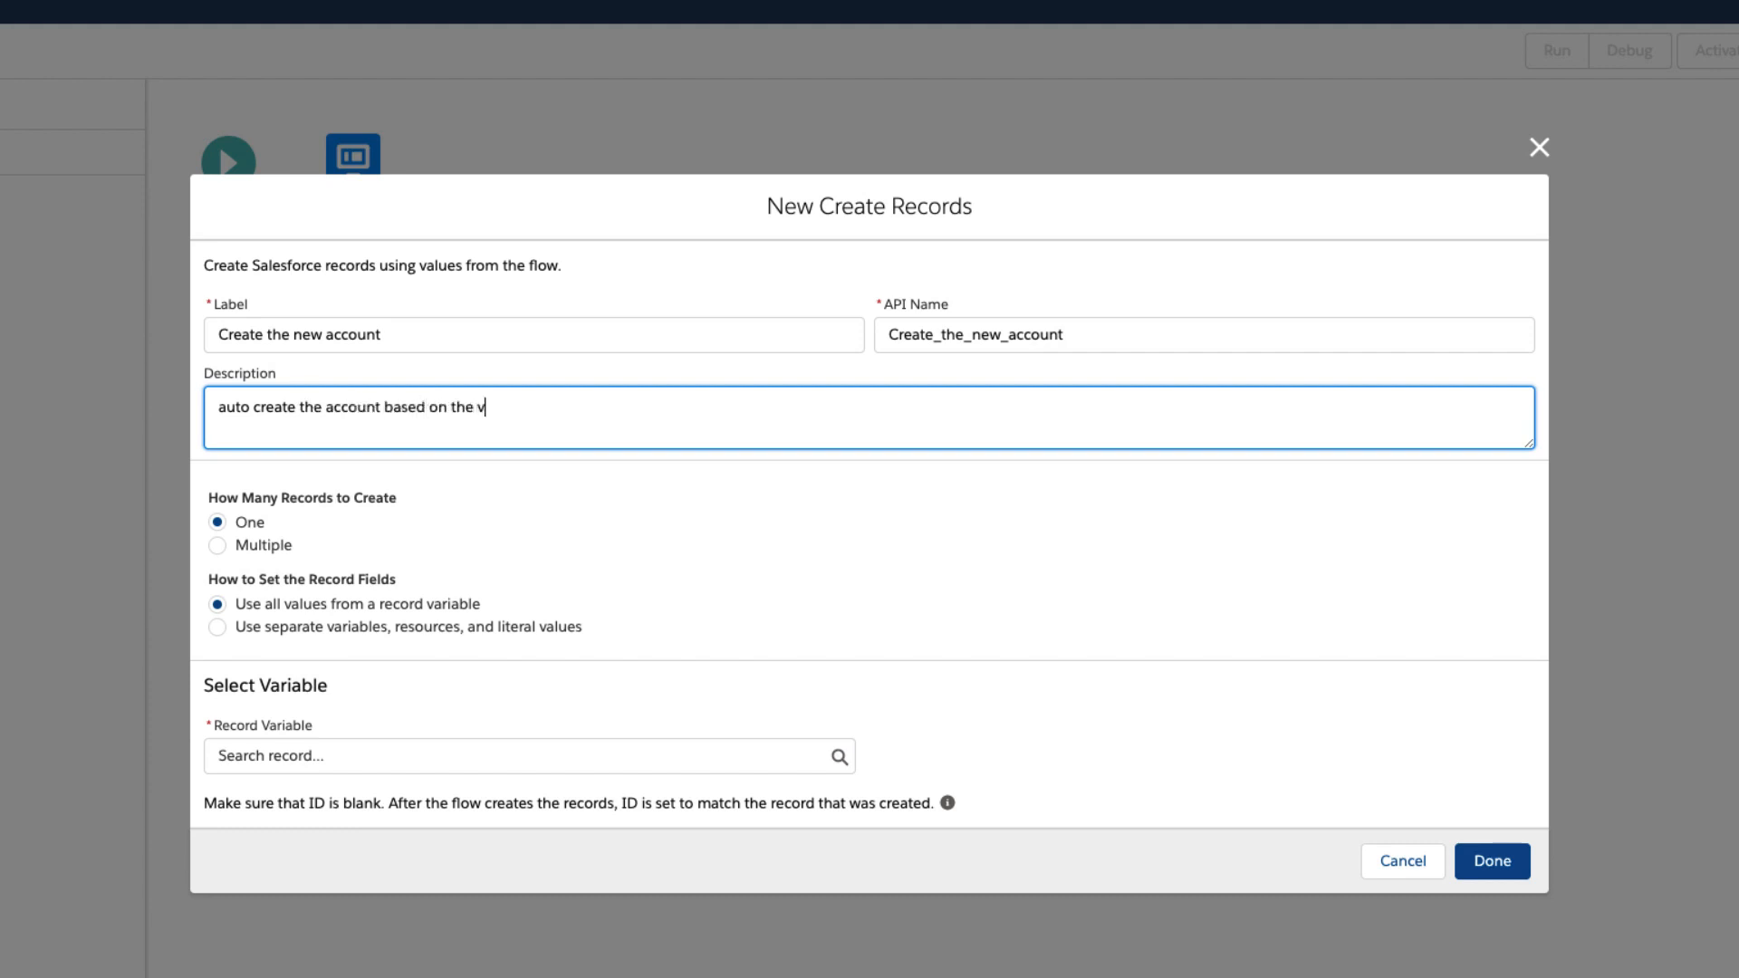
pyautogui.write('alues from the input sc')
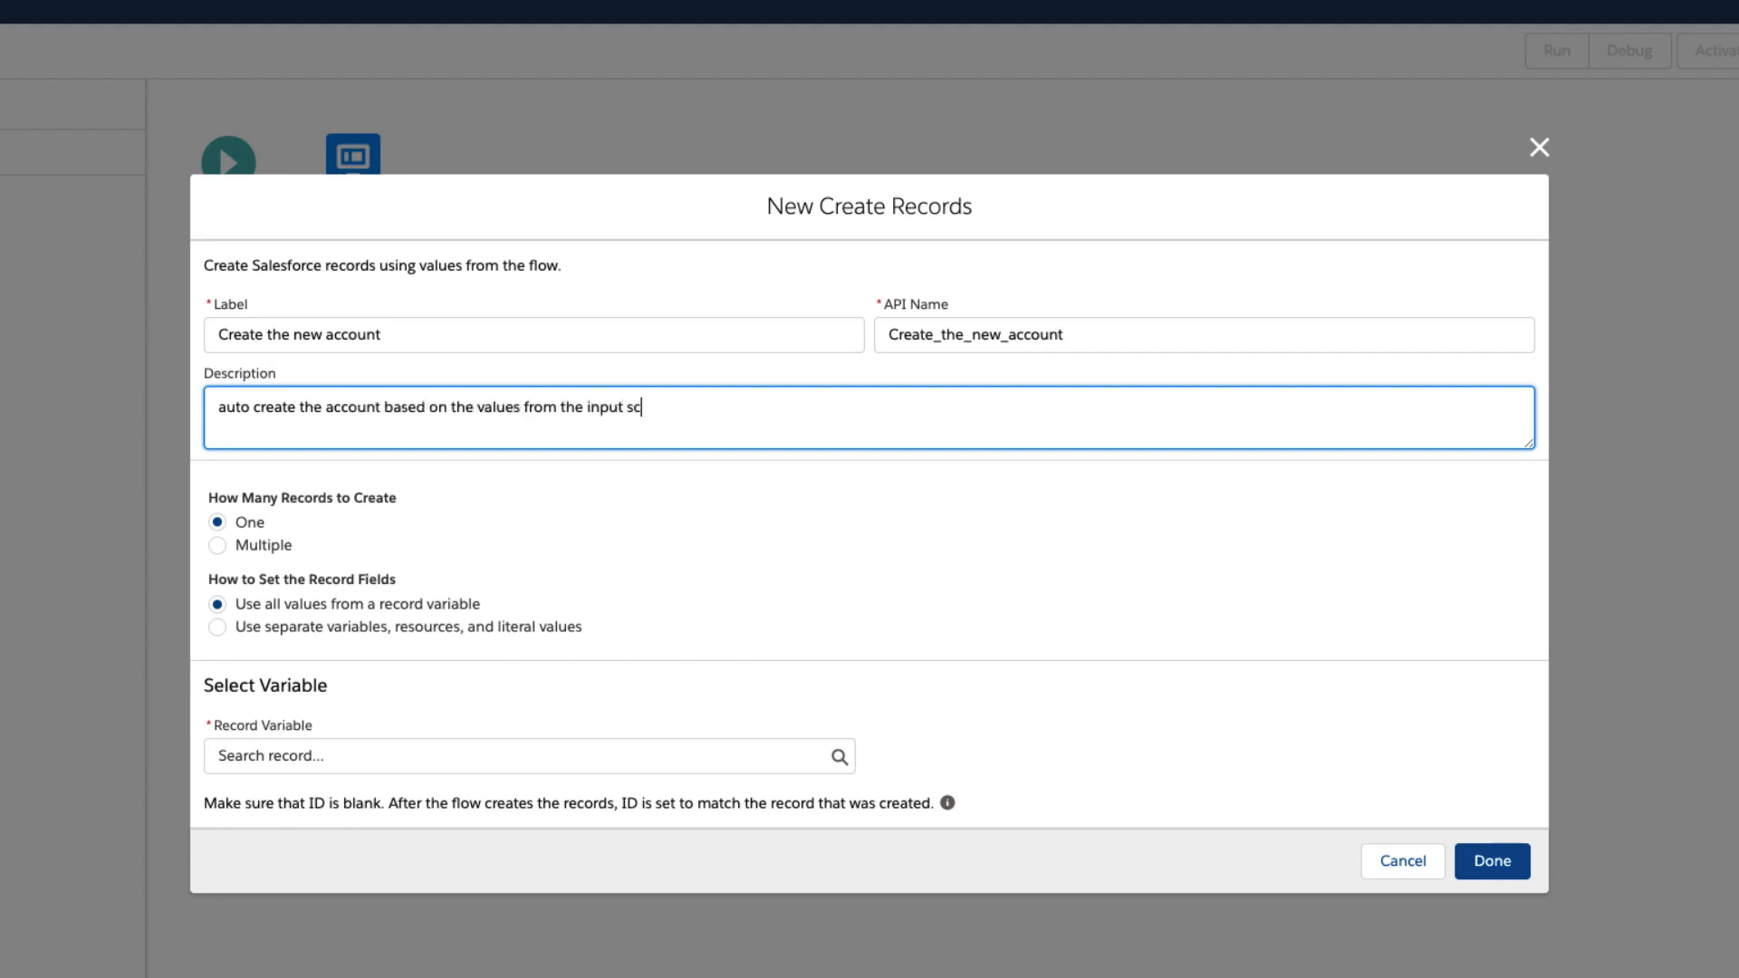
pyautogui.write('reen')
# Set the record fields to use separate variables, resources, and literal values, and choose Account as the object.
pyautogui.click(217, 628)
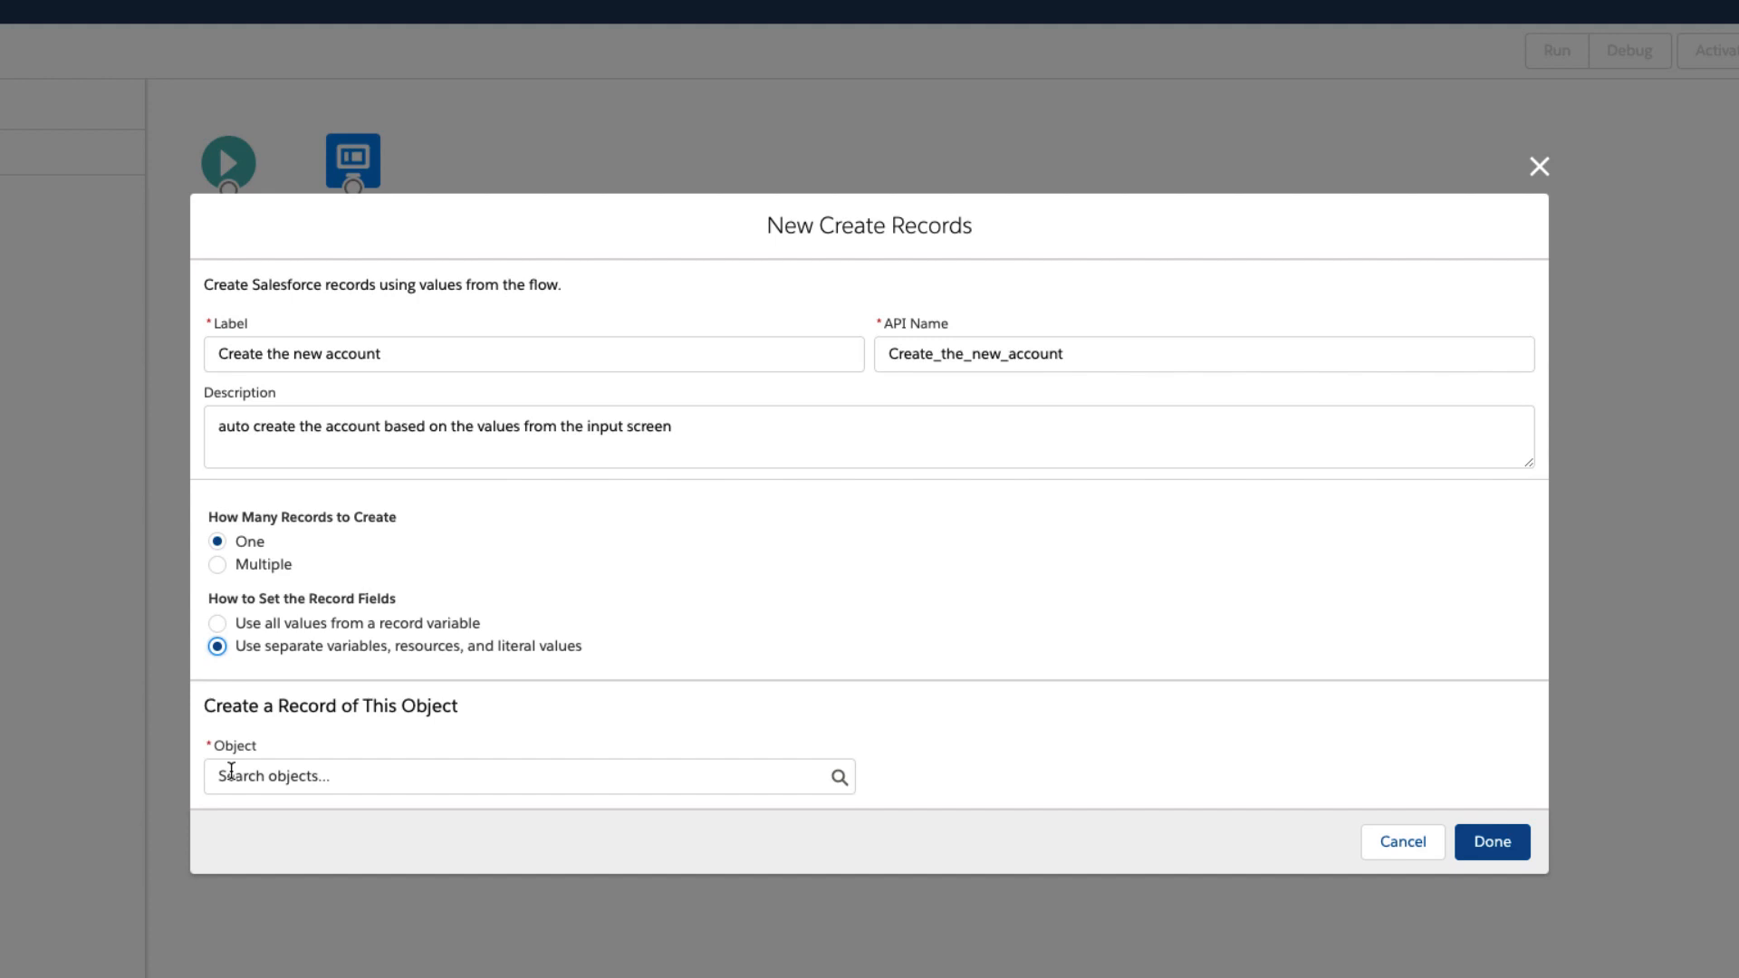
pyautogui.click(231, 770)
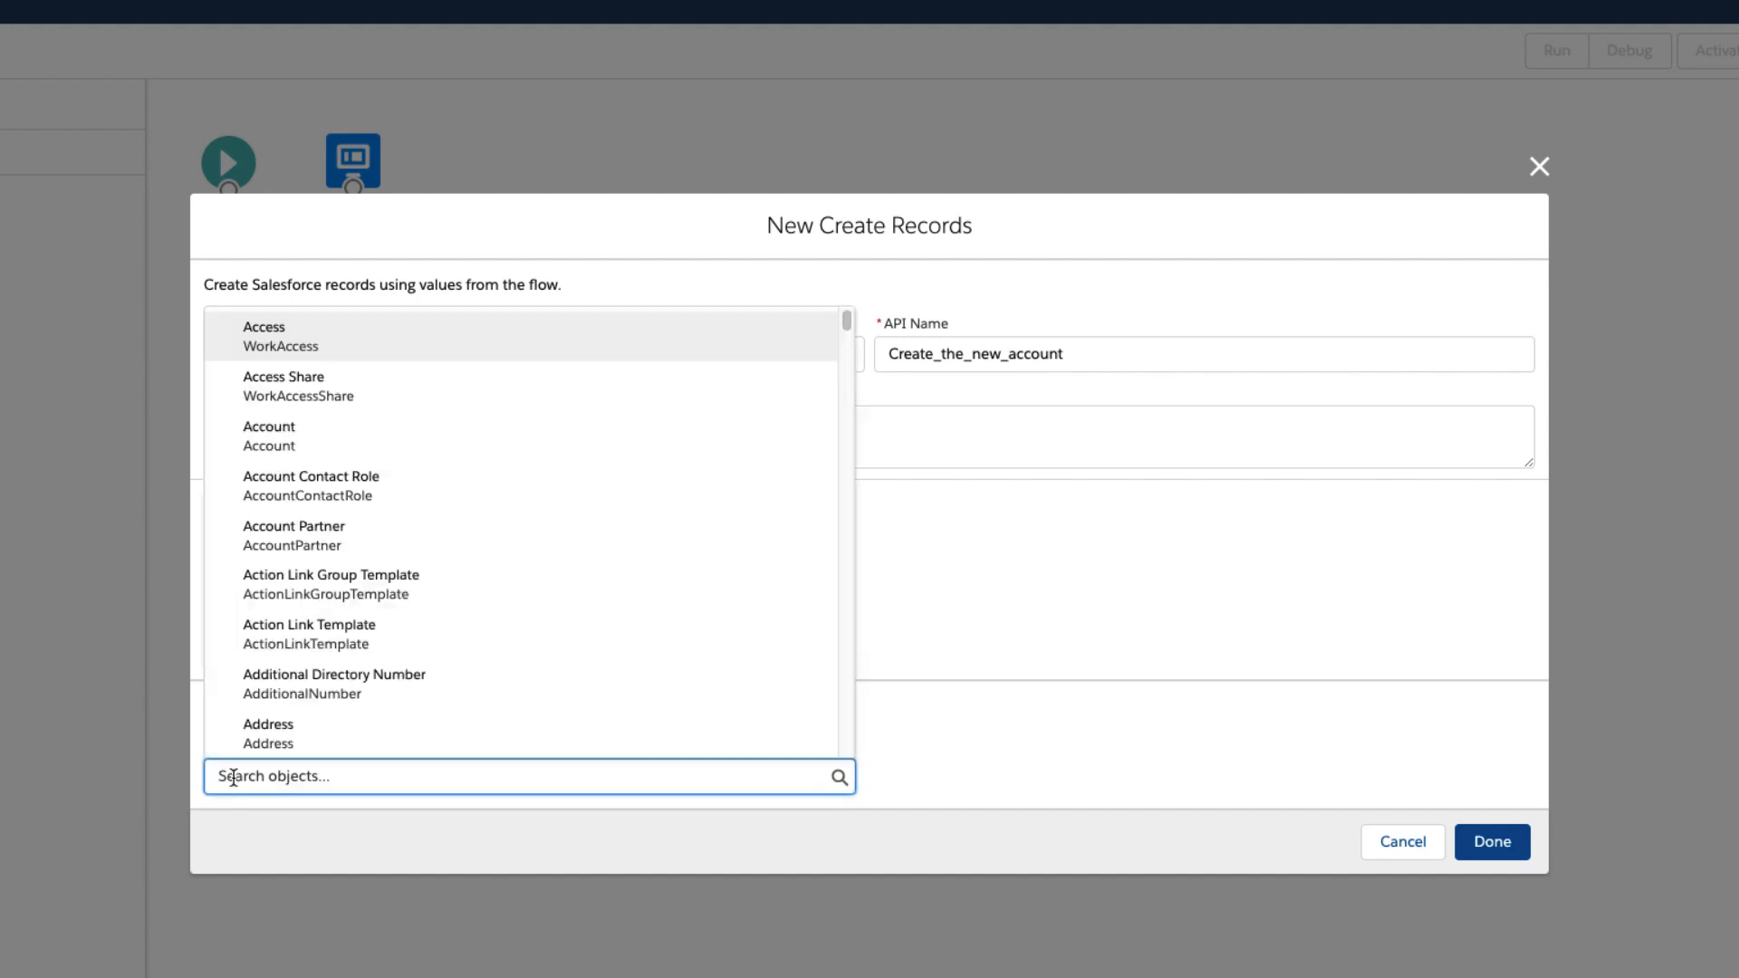
pyautogui.click(265, 449)
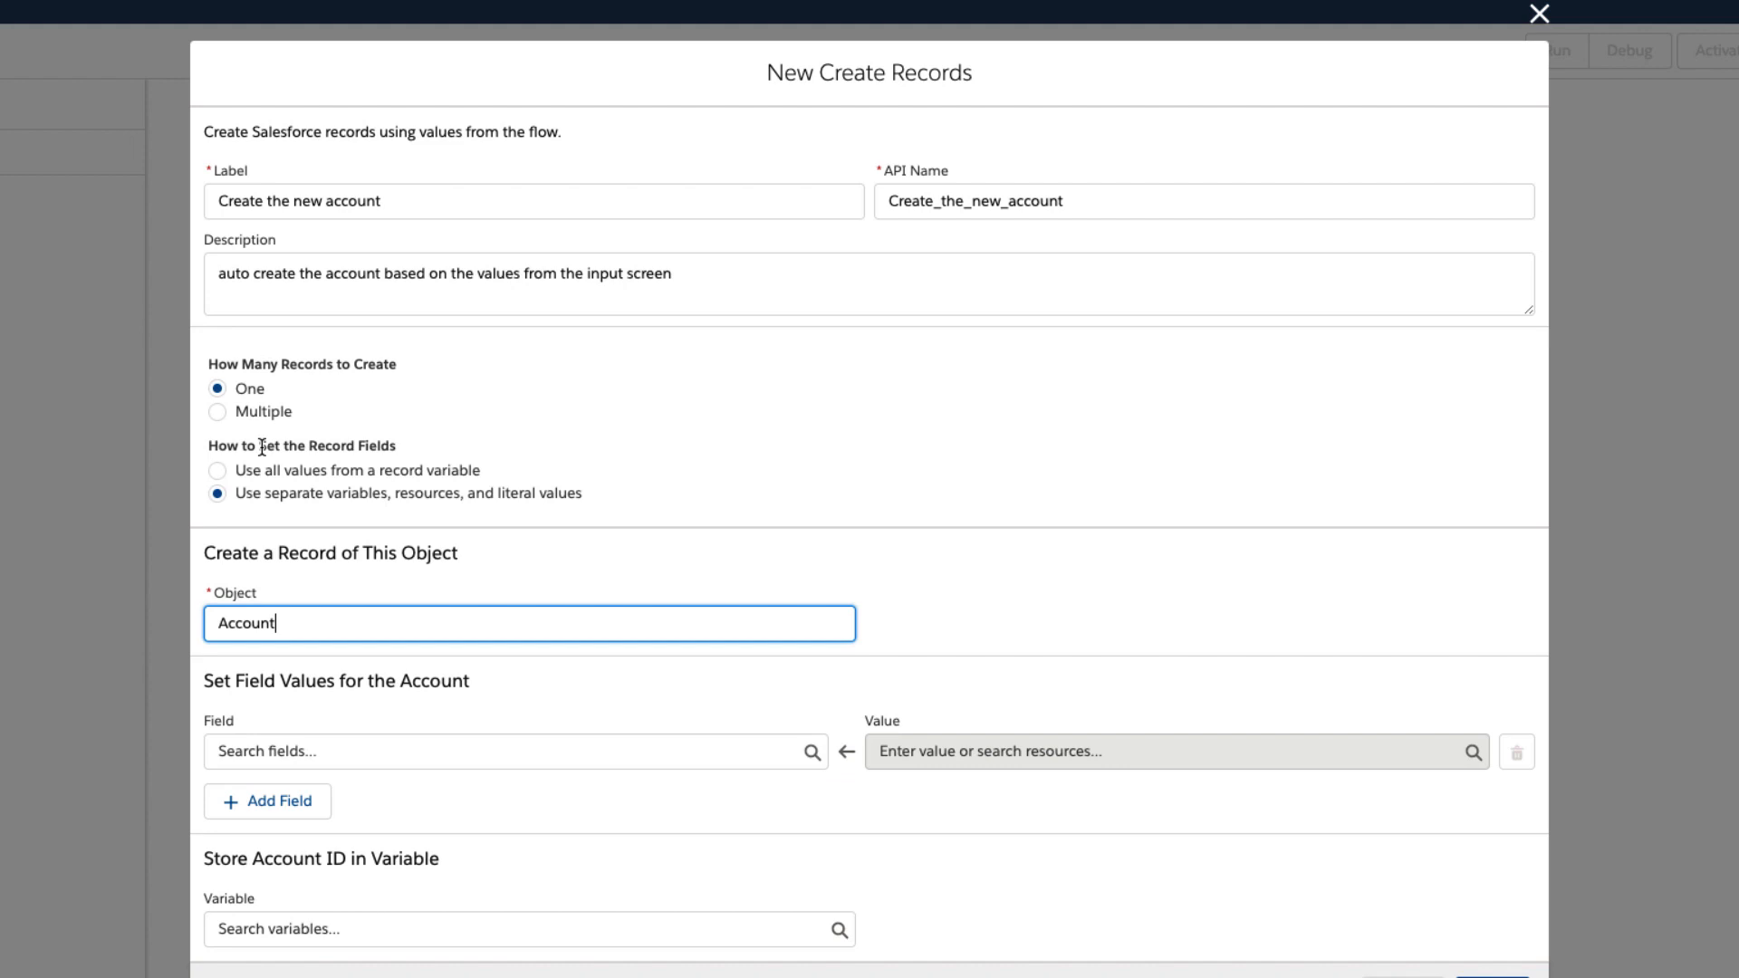
# Map the account's Name field to the Account_Name screen component.
pyautogui.click(303, 750)
pyautogui.write('name')
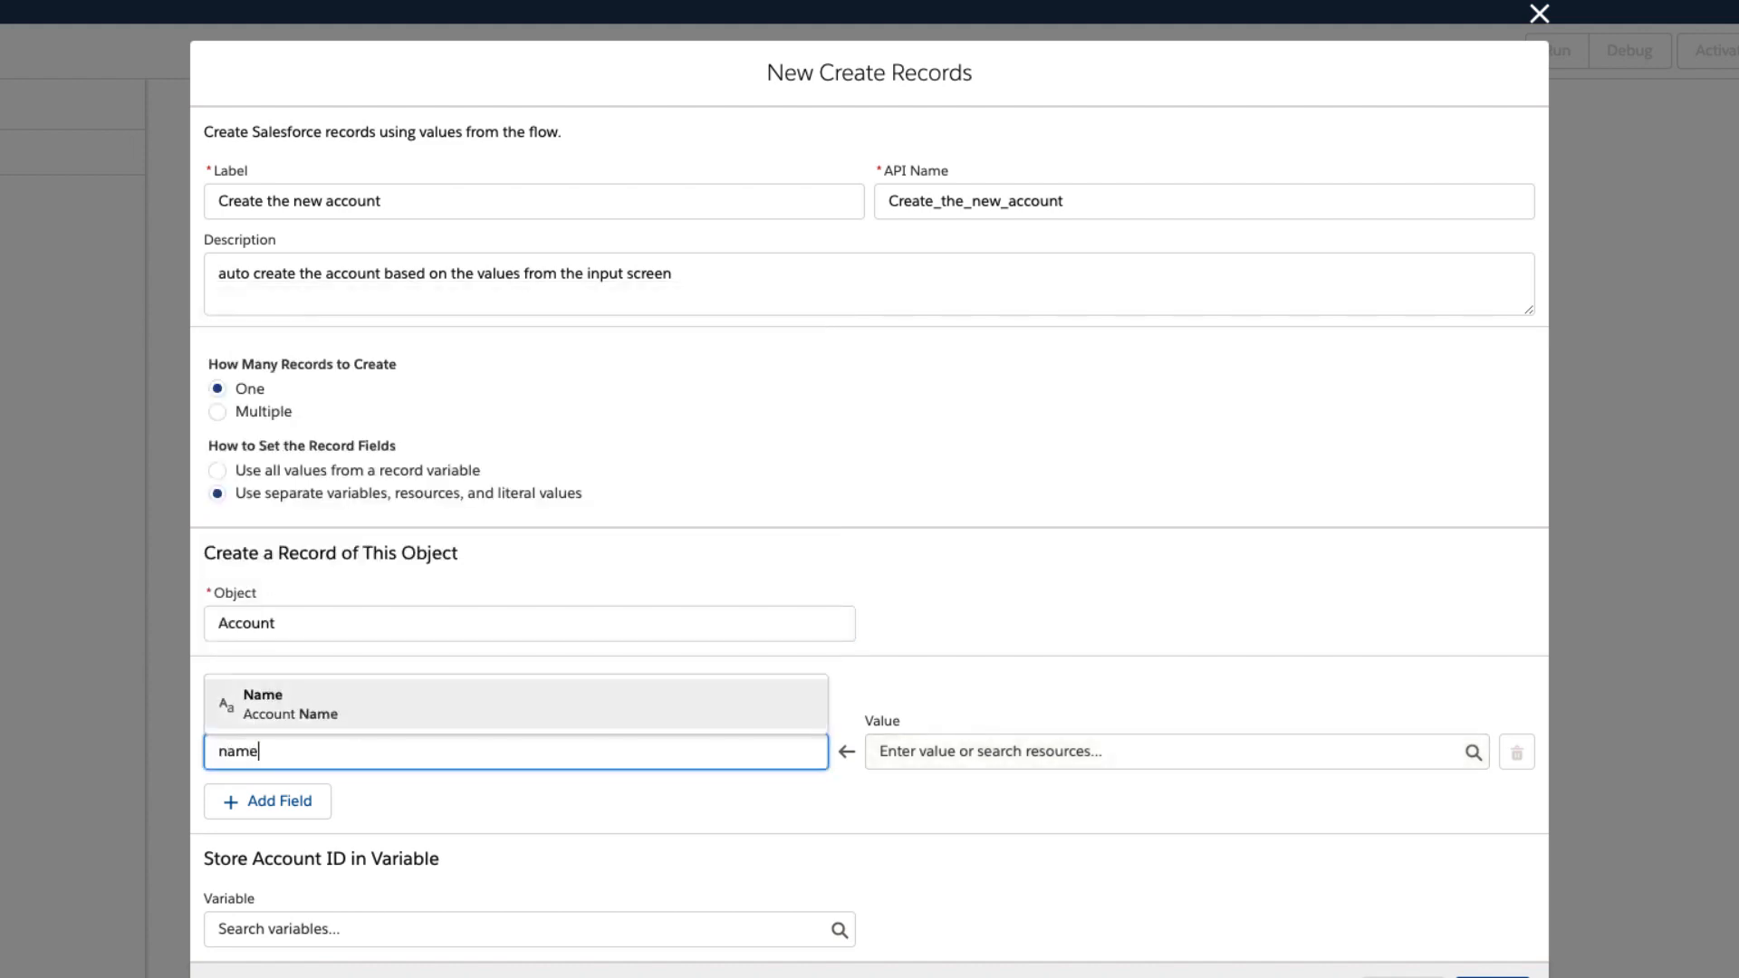
pyautogui.click(264, 604)
pyautogui.click(976, 759)
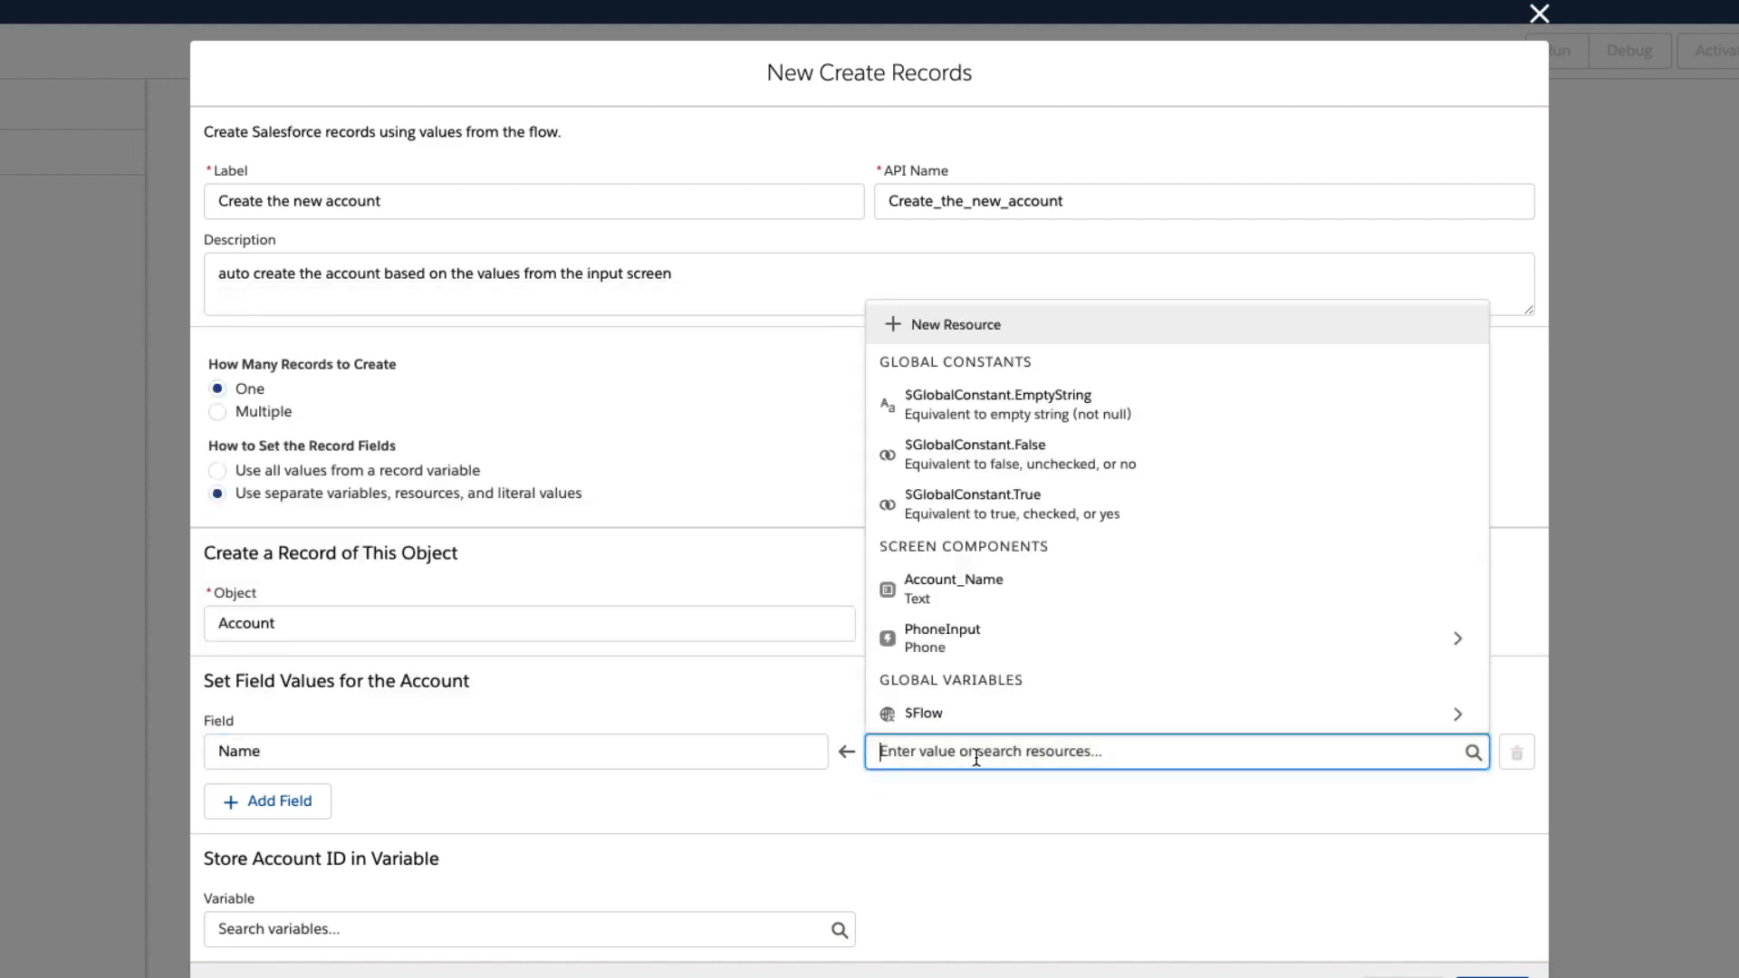
pyautogui.click(967, 587)
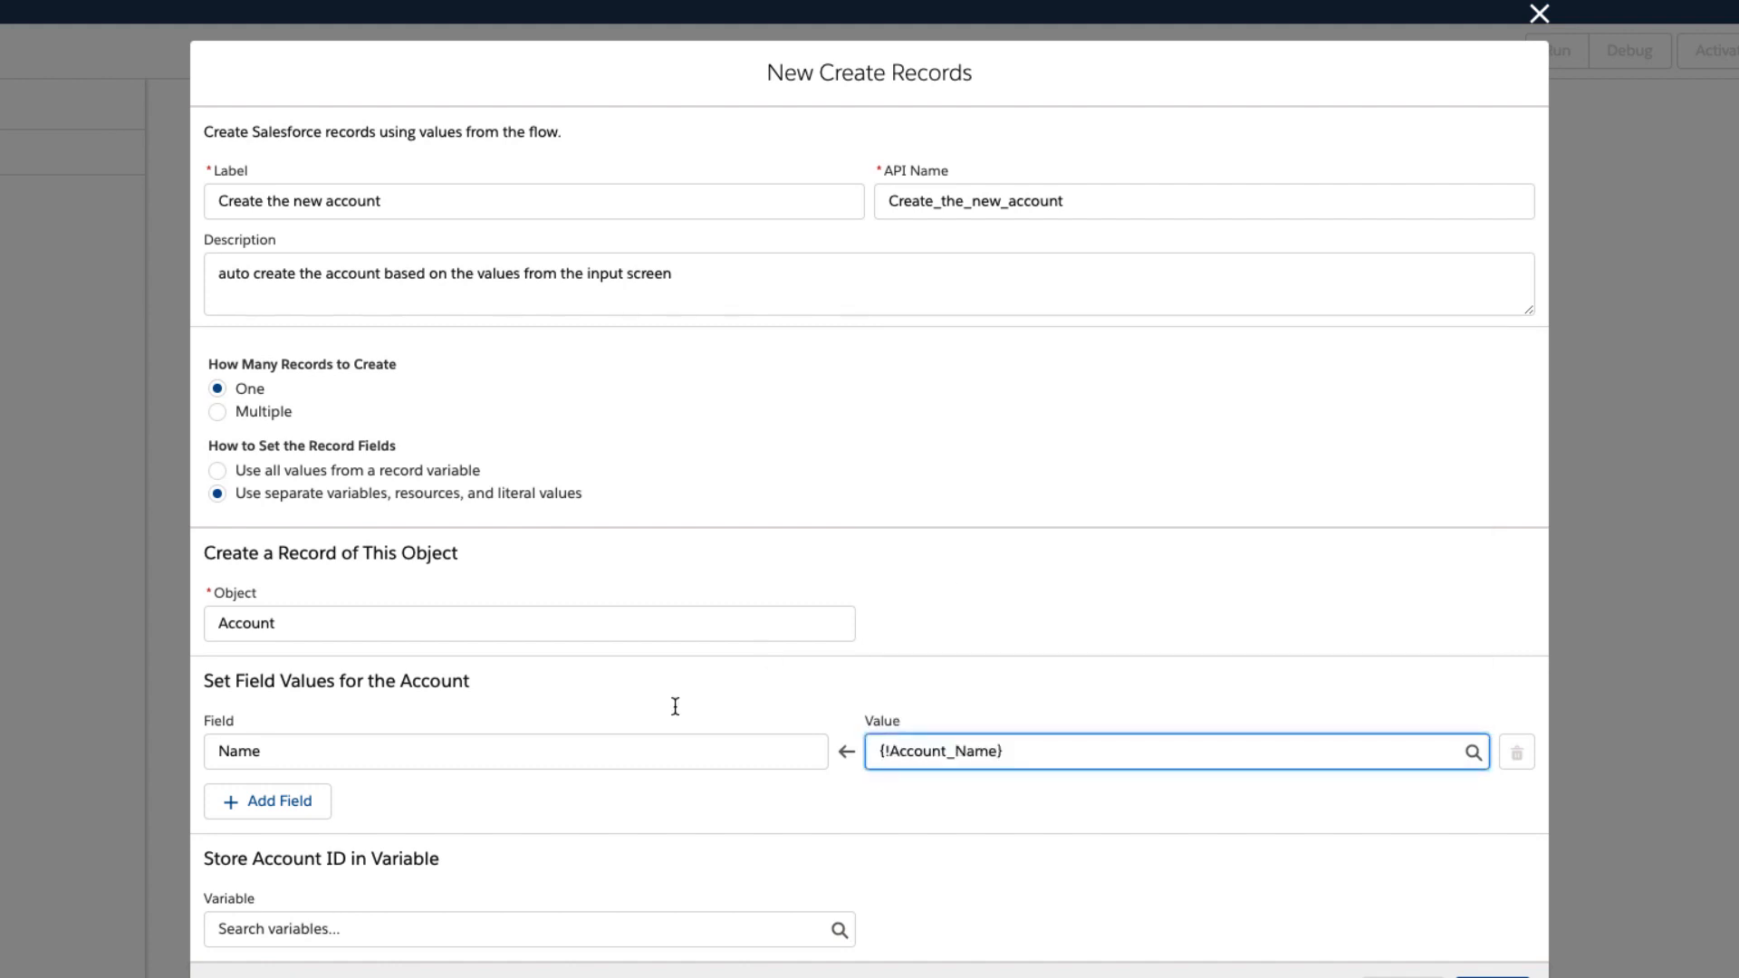
# Add a second field mapping from the account's Phone field to PhoneInput.value and finish the Create Records element.
pyautogui.click(295, 800)
pyautogui.click(295, 803)
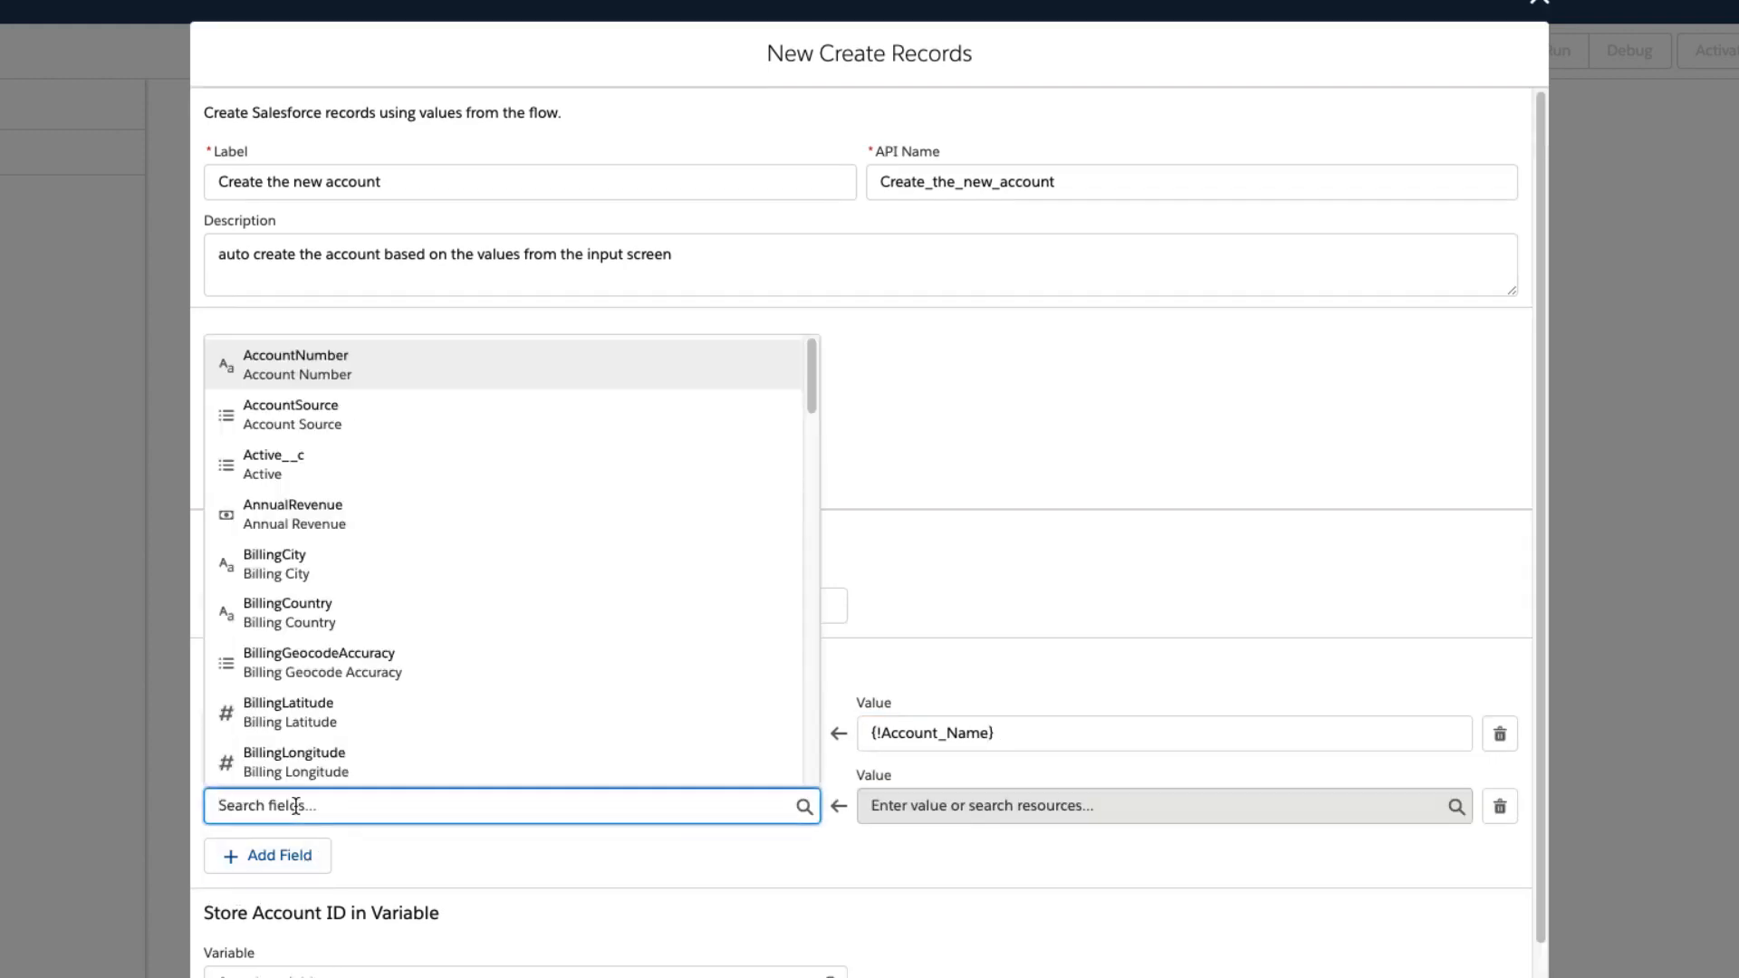
pyautogui.write('phone')
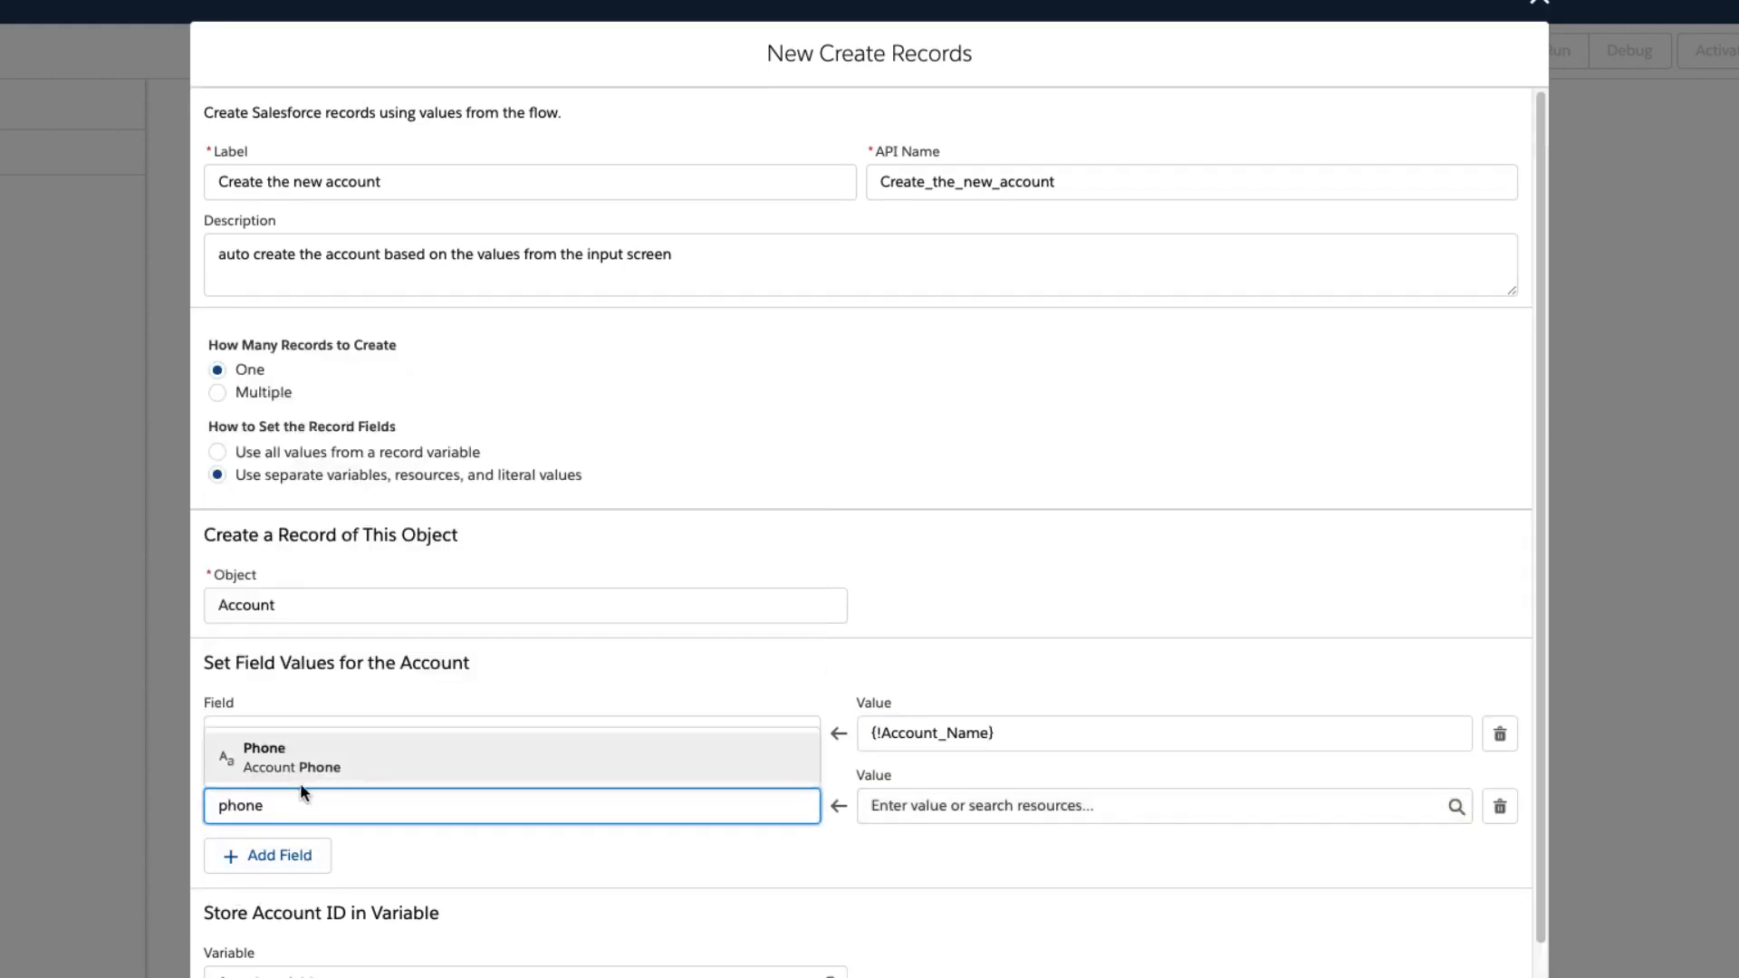
pyautogui.click(277, 766)
pyautogui.click(912, 805)
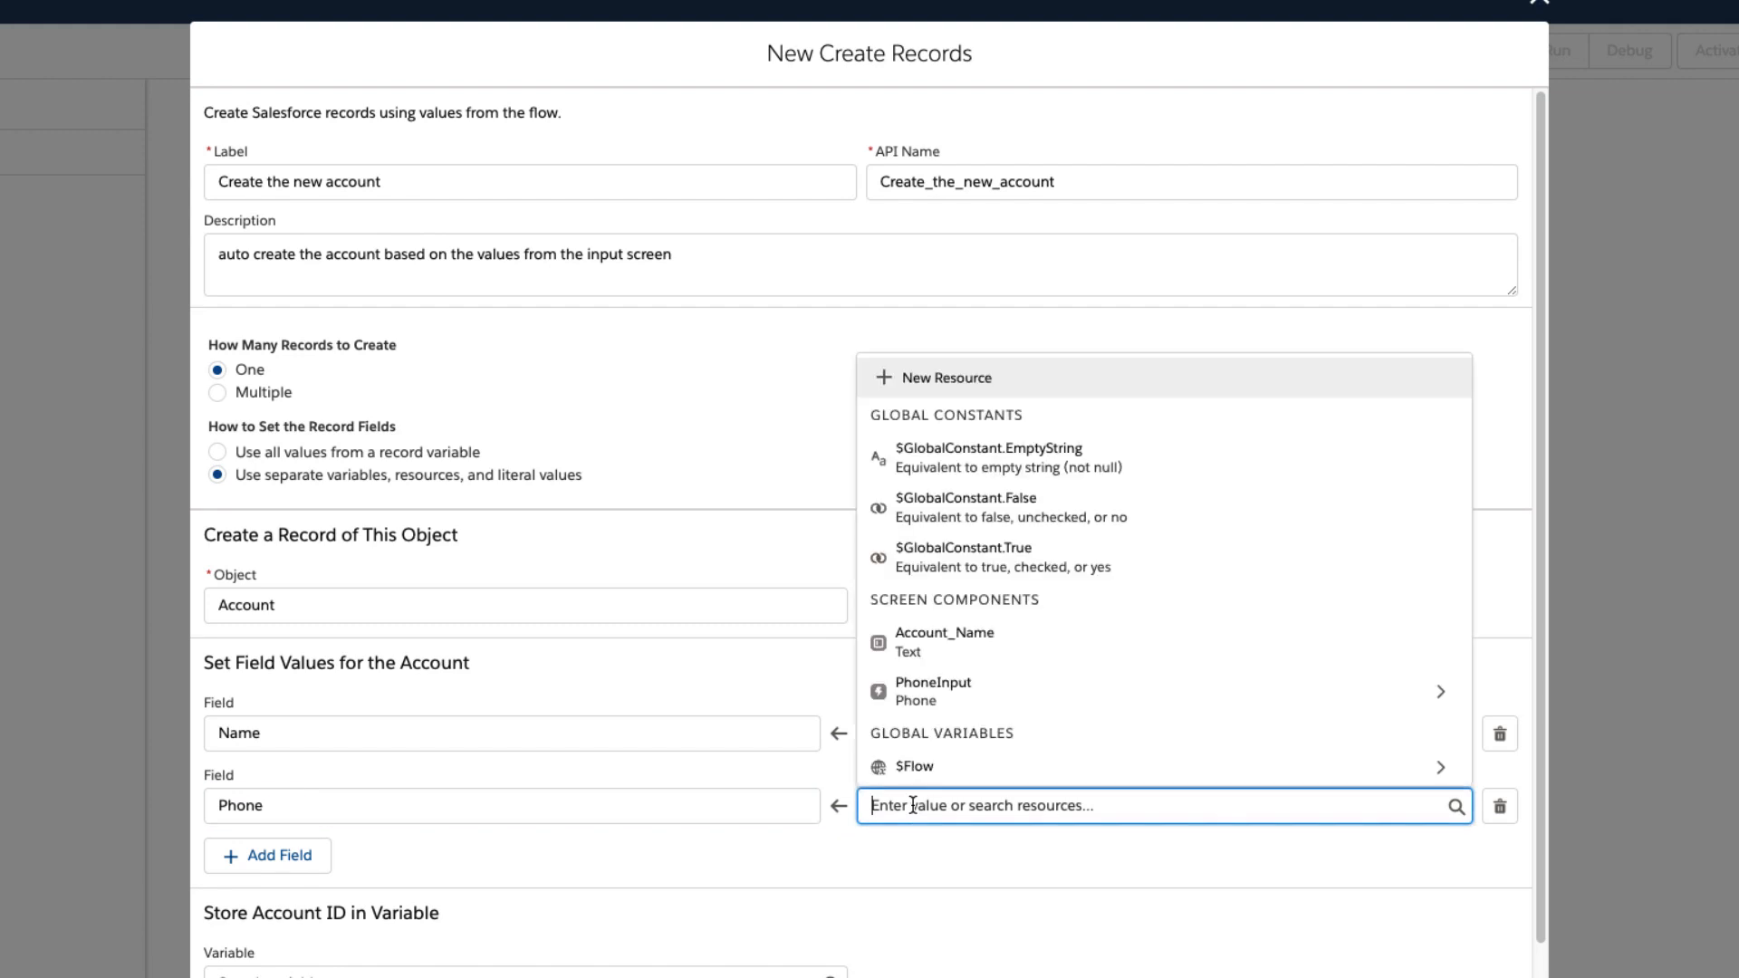
pyautogui.click(951, 686)
pyautogui.click(909, 757)
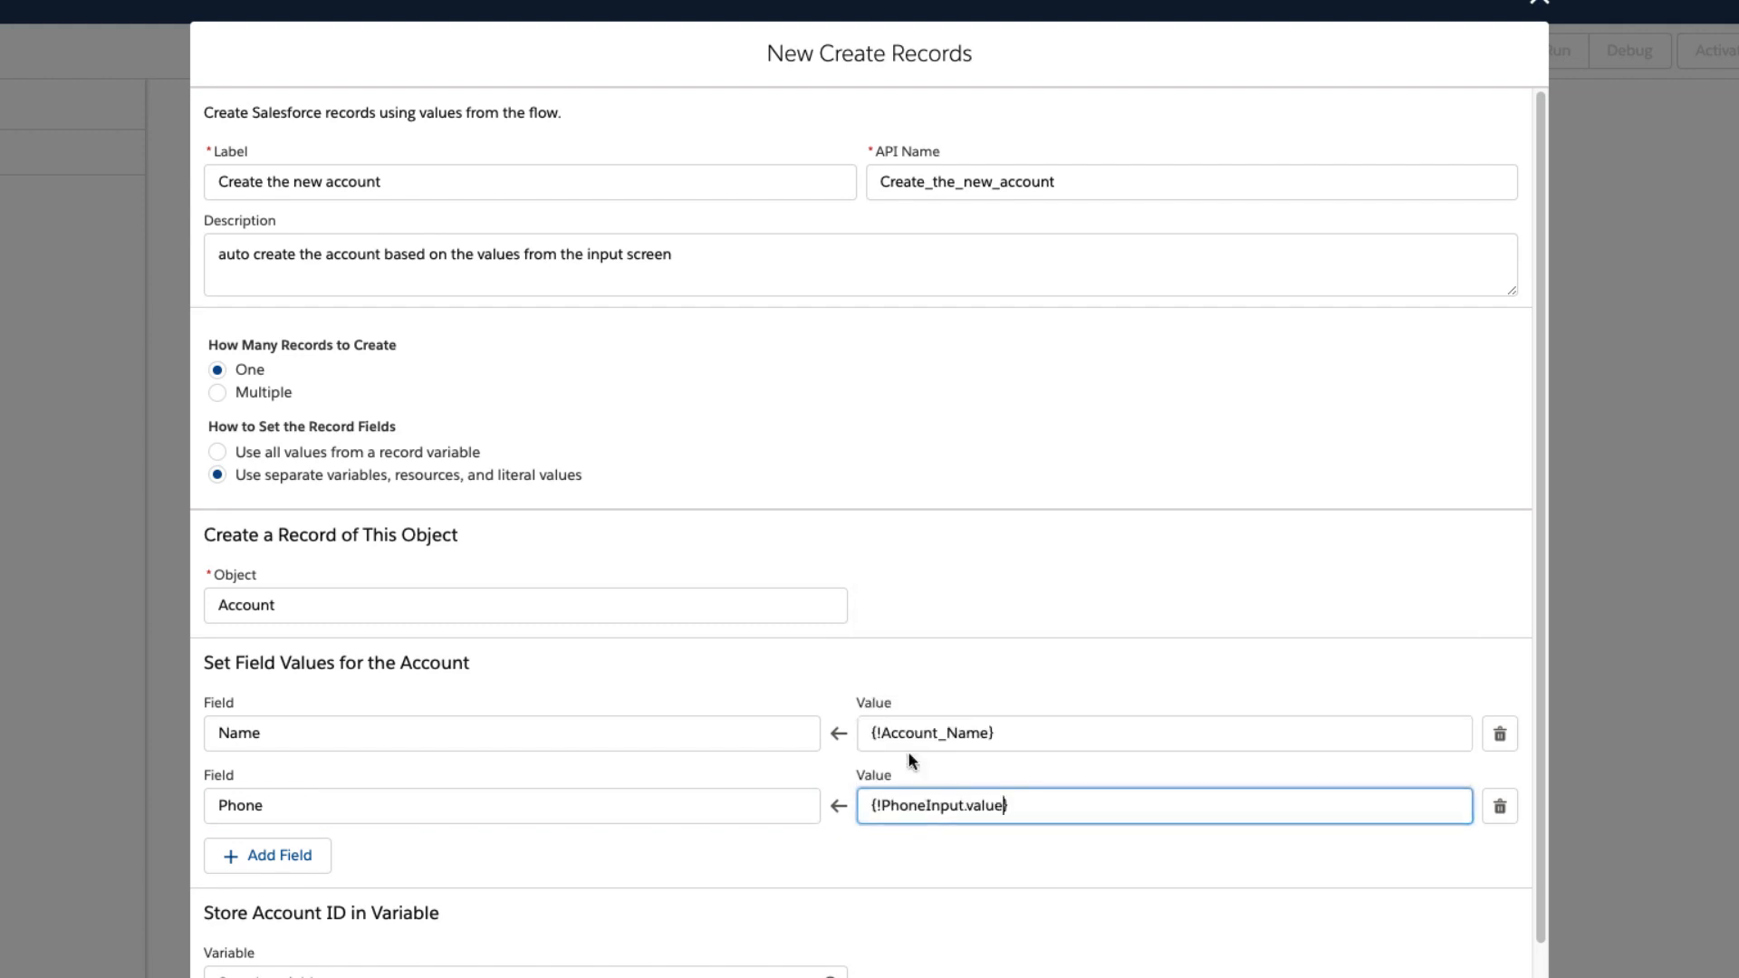
pyautogui.scroll(-2, 798, 797)
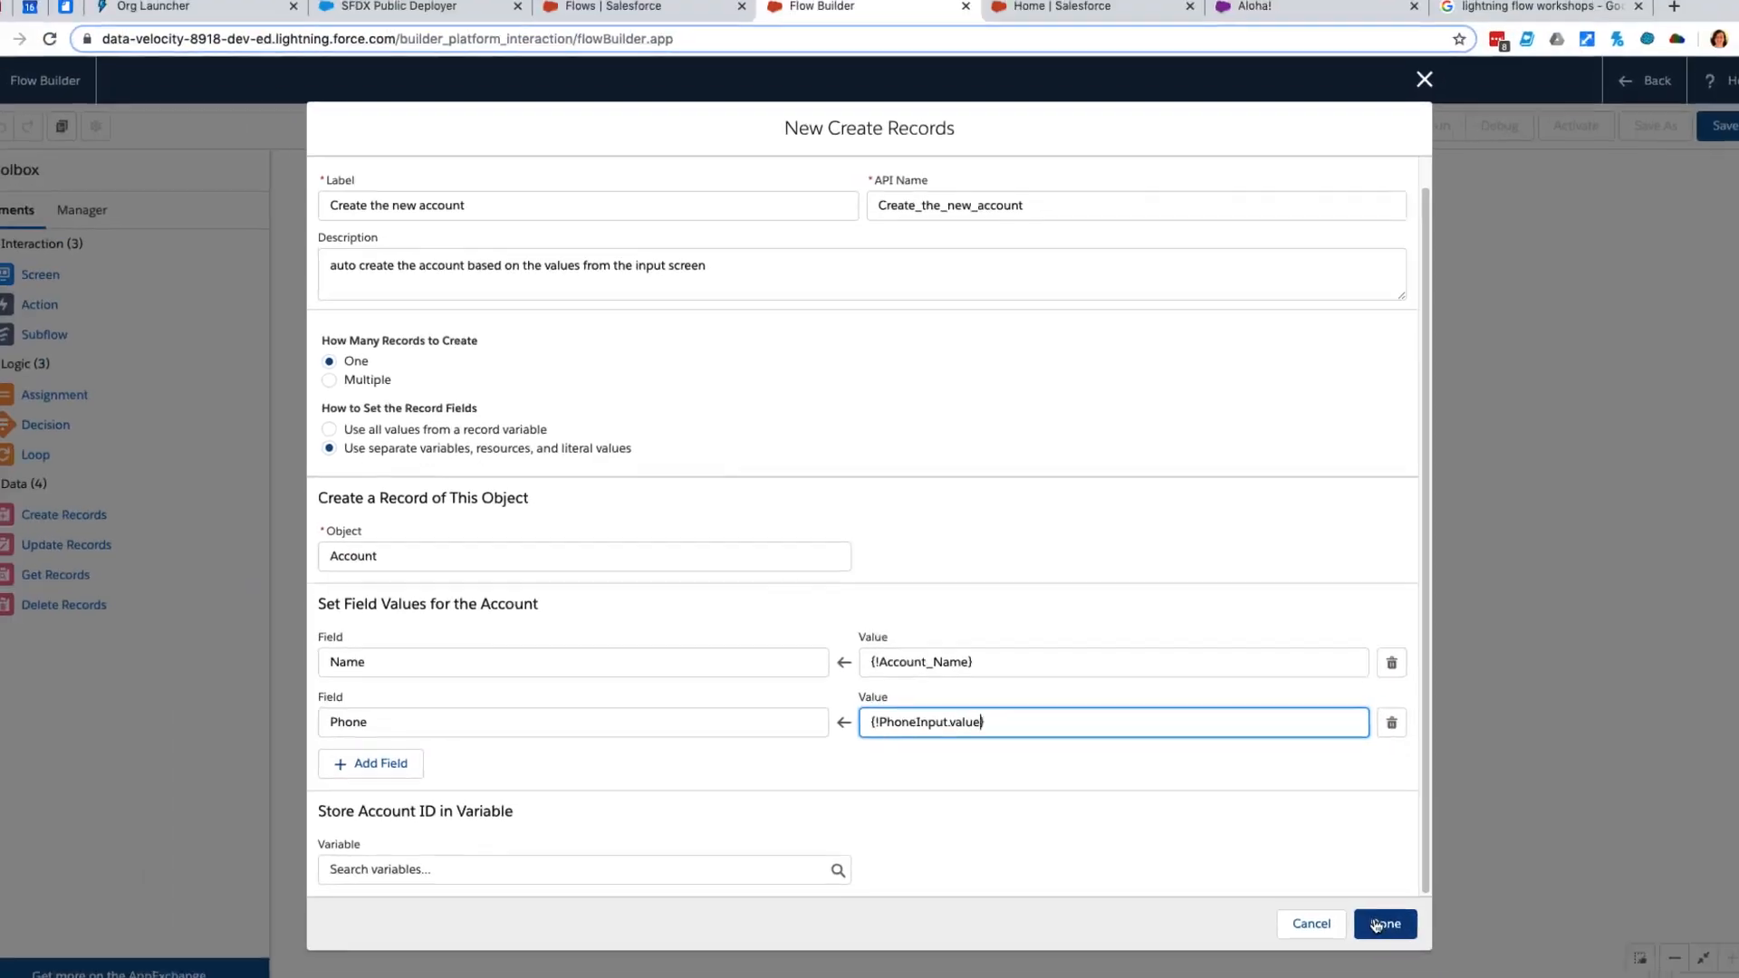
pyautogui.click(1375, 925)
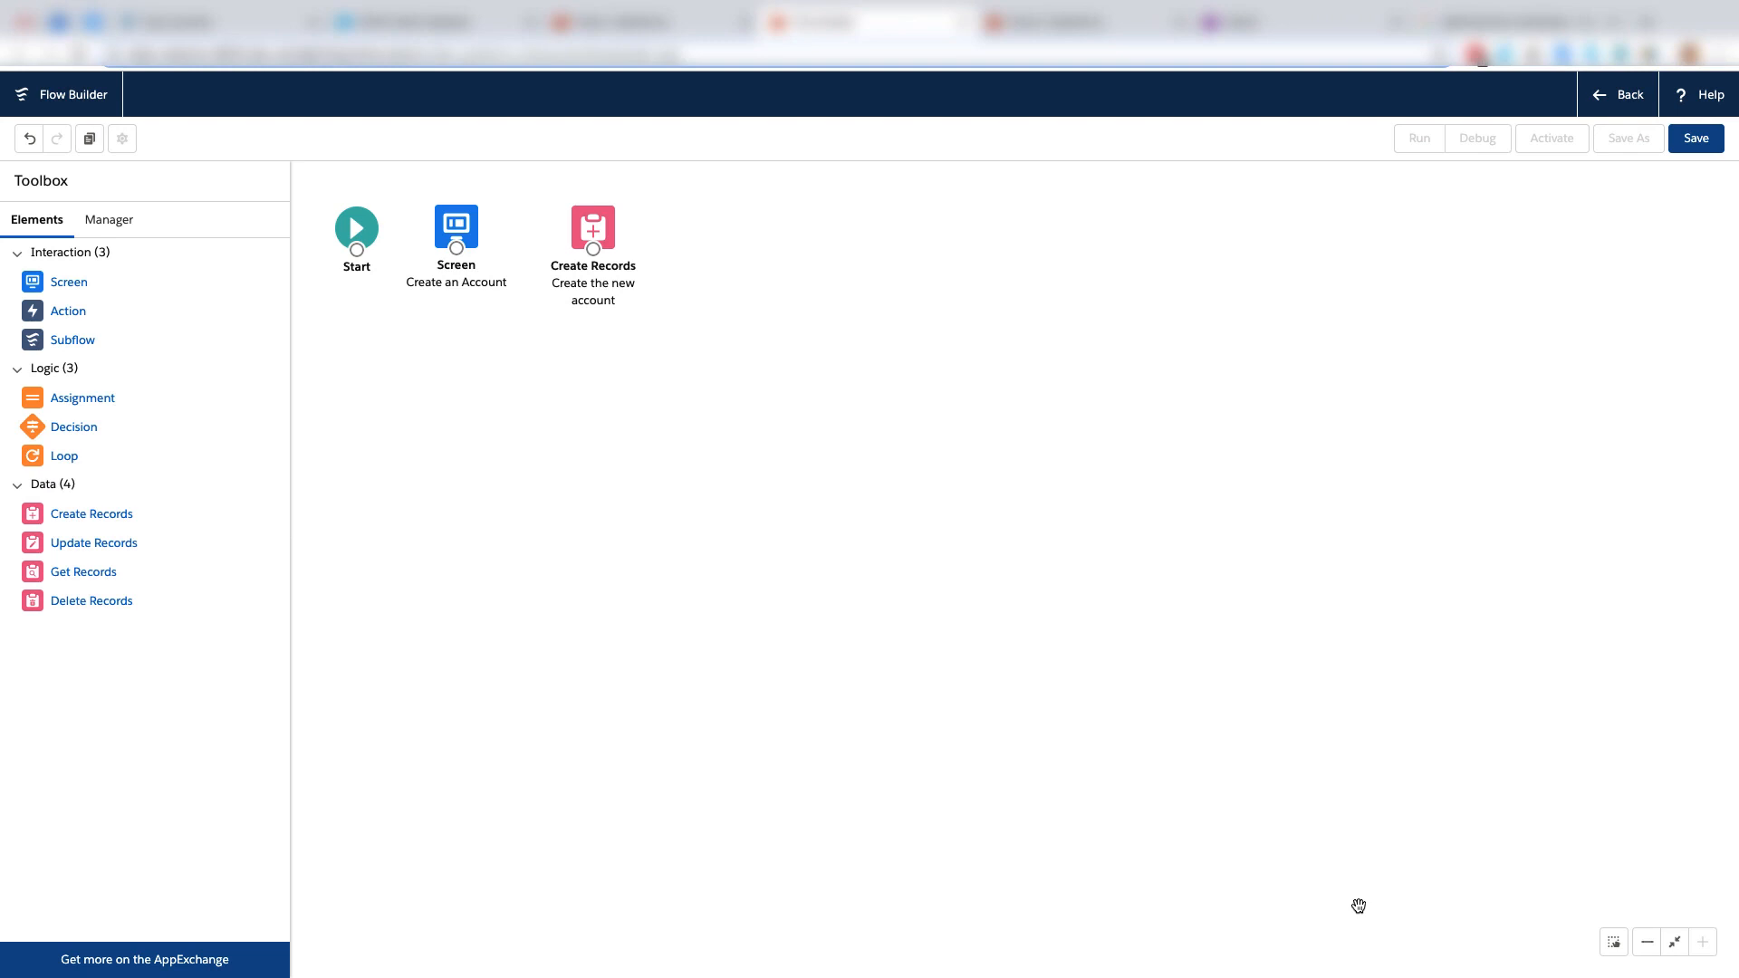
# Add a Screen element labelled "Display Congrats" with the description "confirm that the account was successfully created".
pyautogui.moveTo(78, 284); pyautogui.dragTo(715, 236)
pyautogui.click(1168, 292)
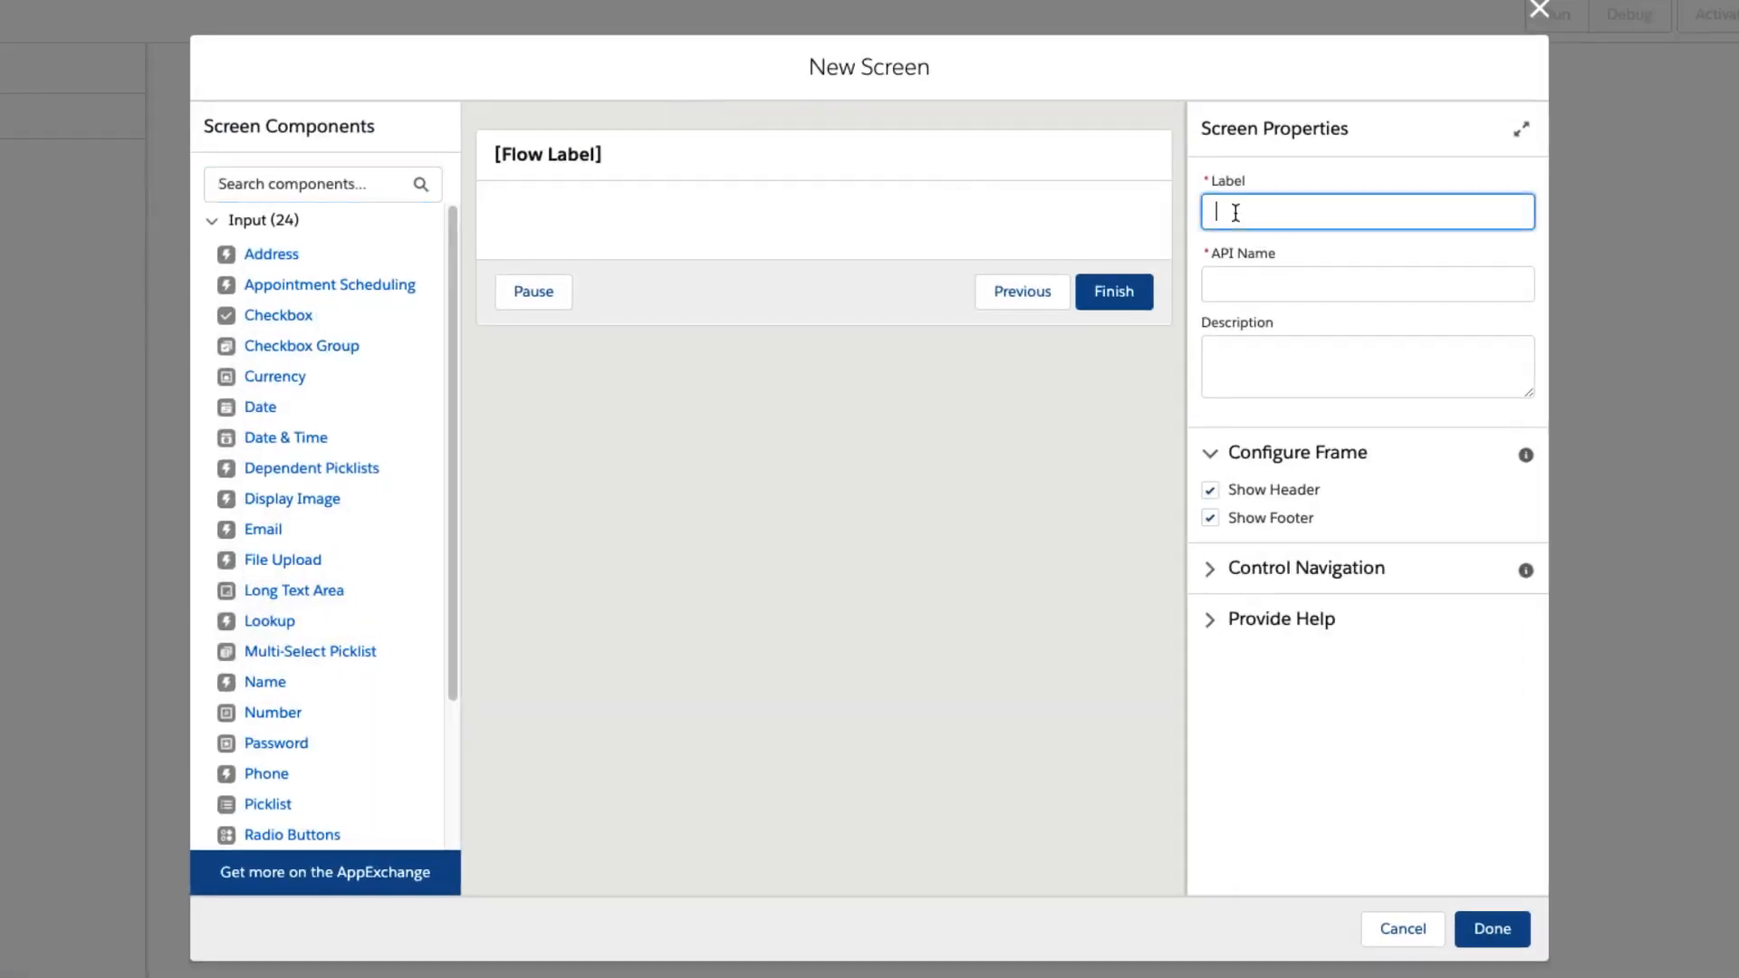
pyautogui.write('Display Cong')
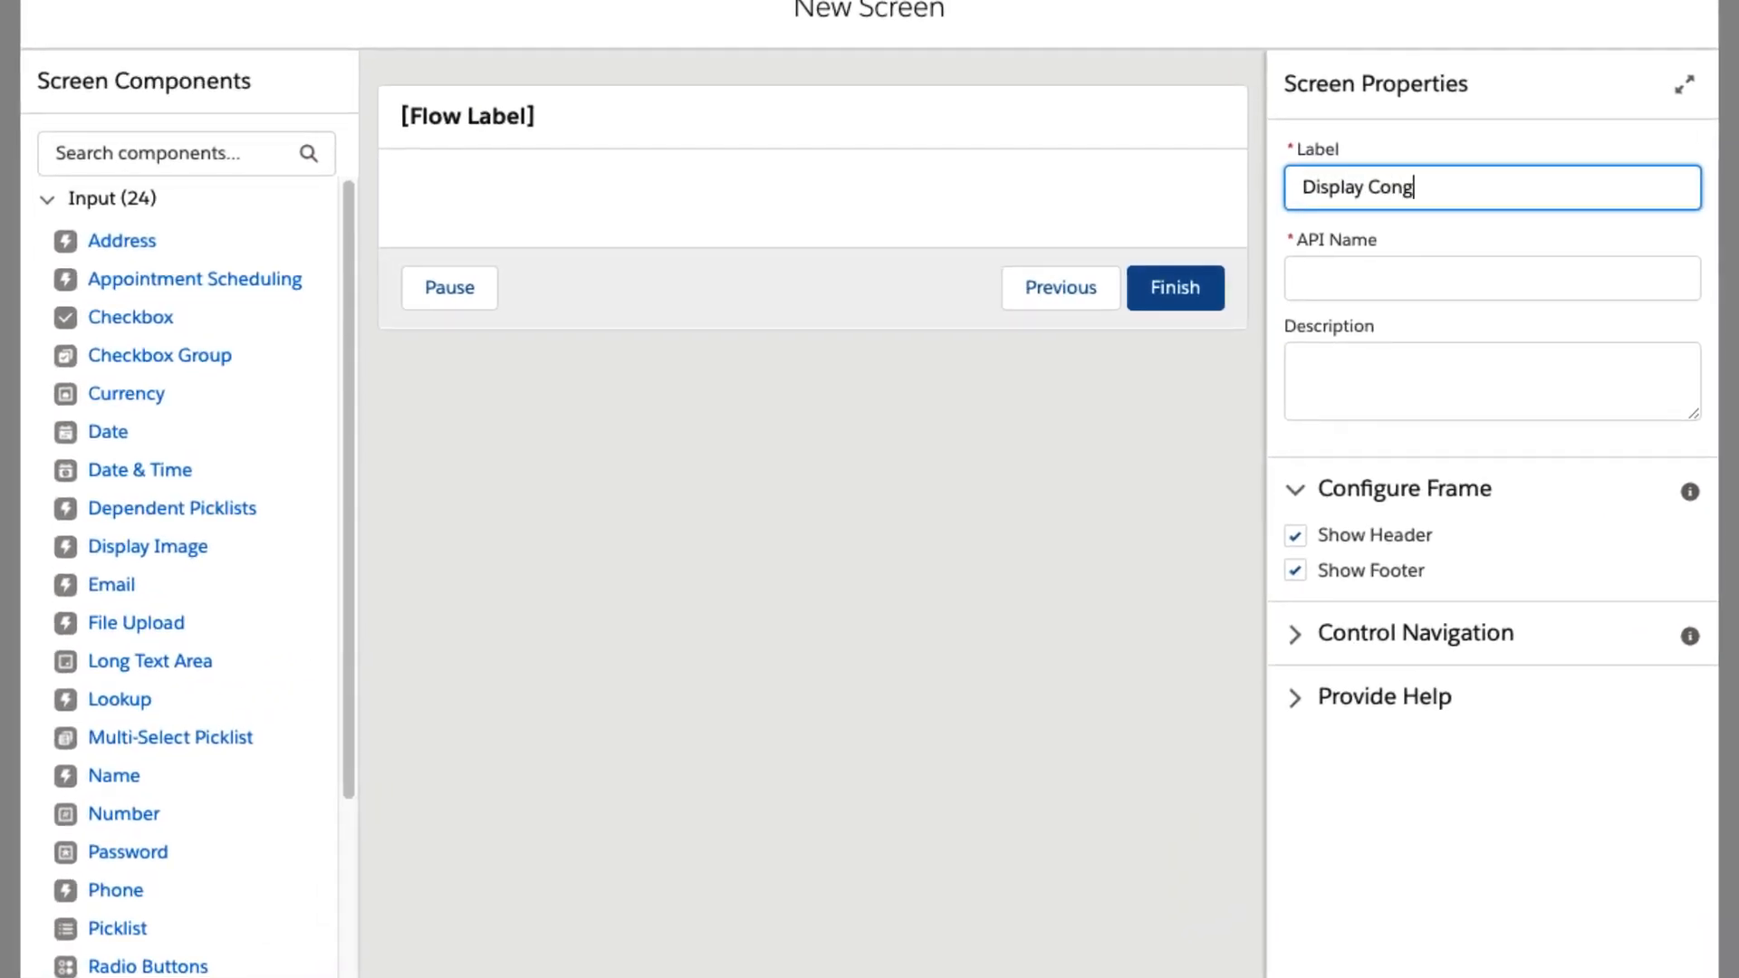
pyautogui.write('rats')
pyautogui.press('Tab')
pyautogui.press('Tab')
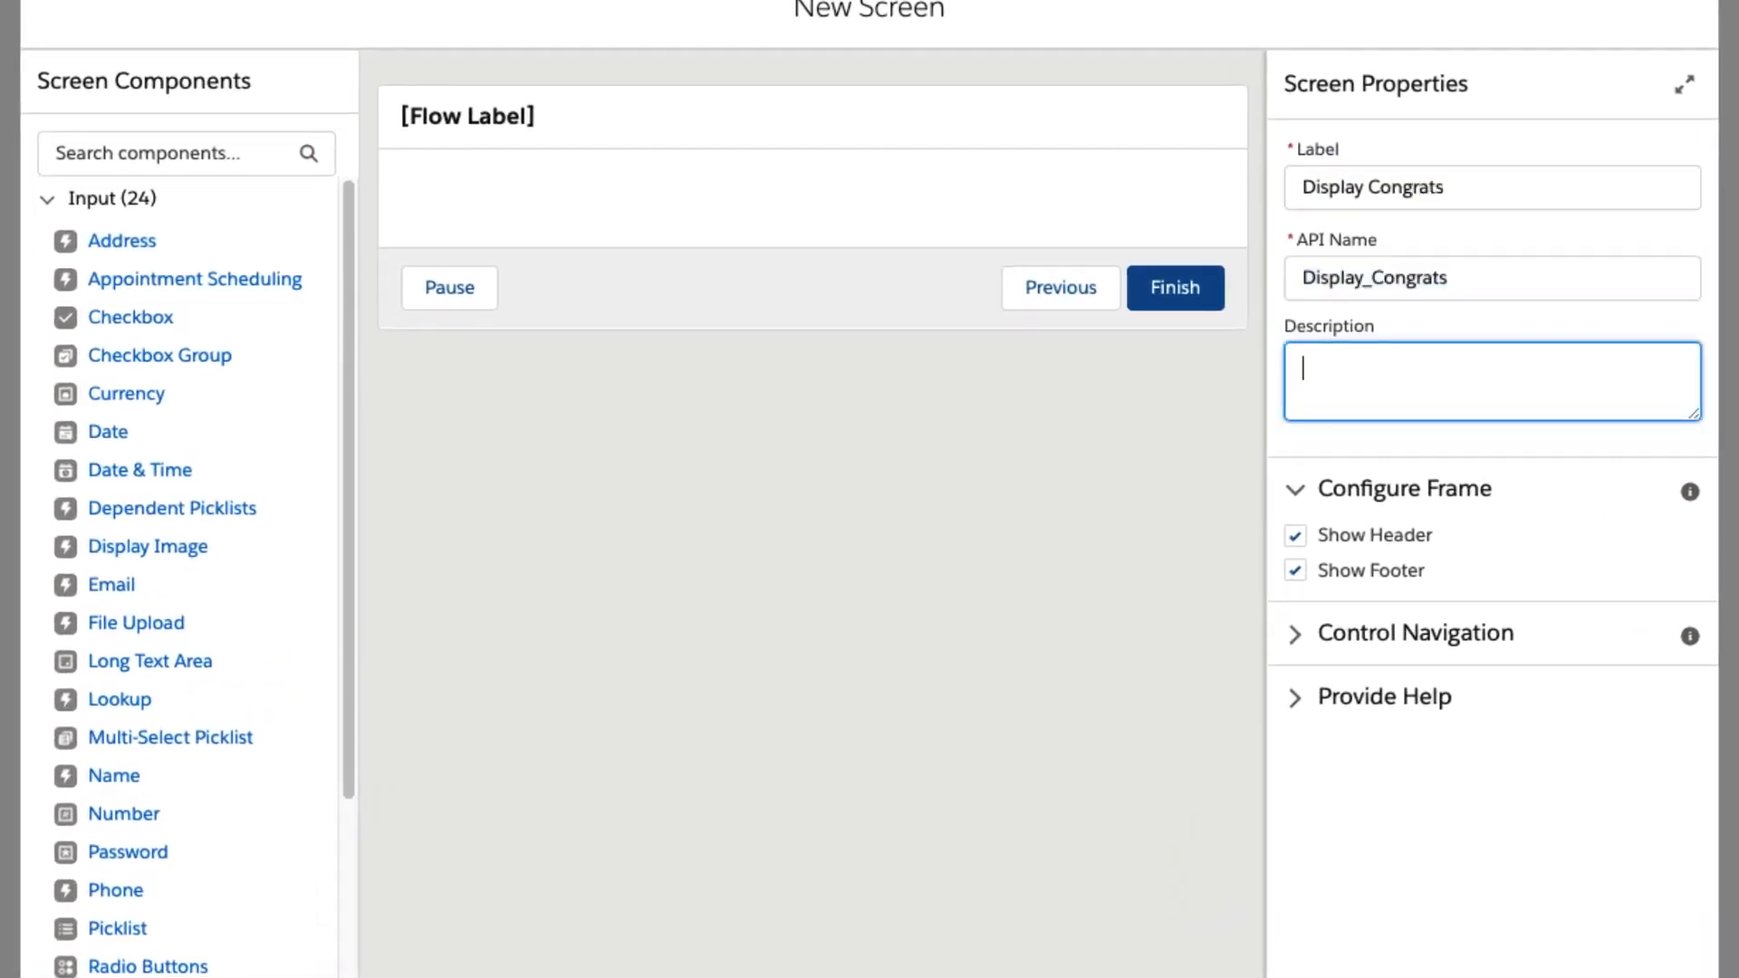
pyautogui.write('confirm that the account was successfully created')
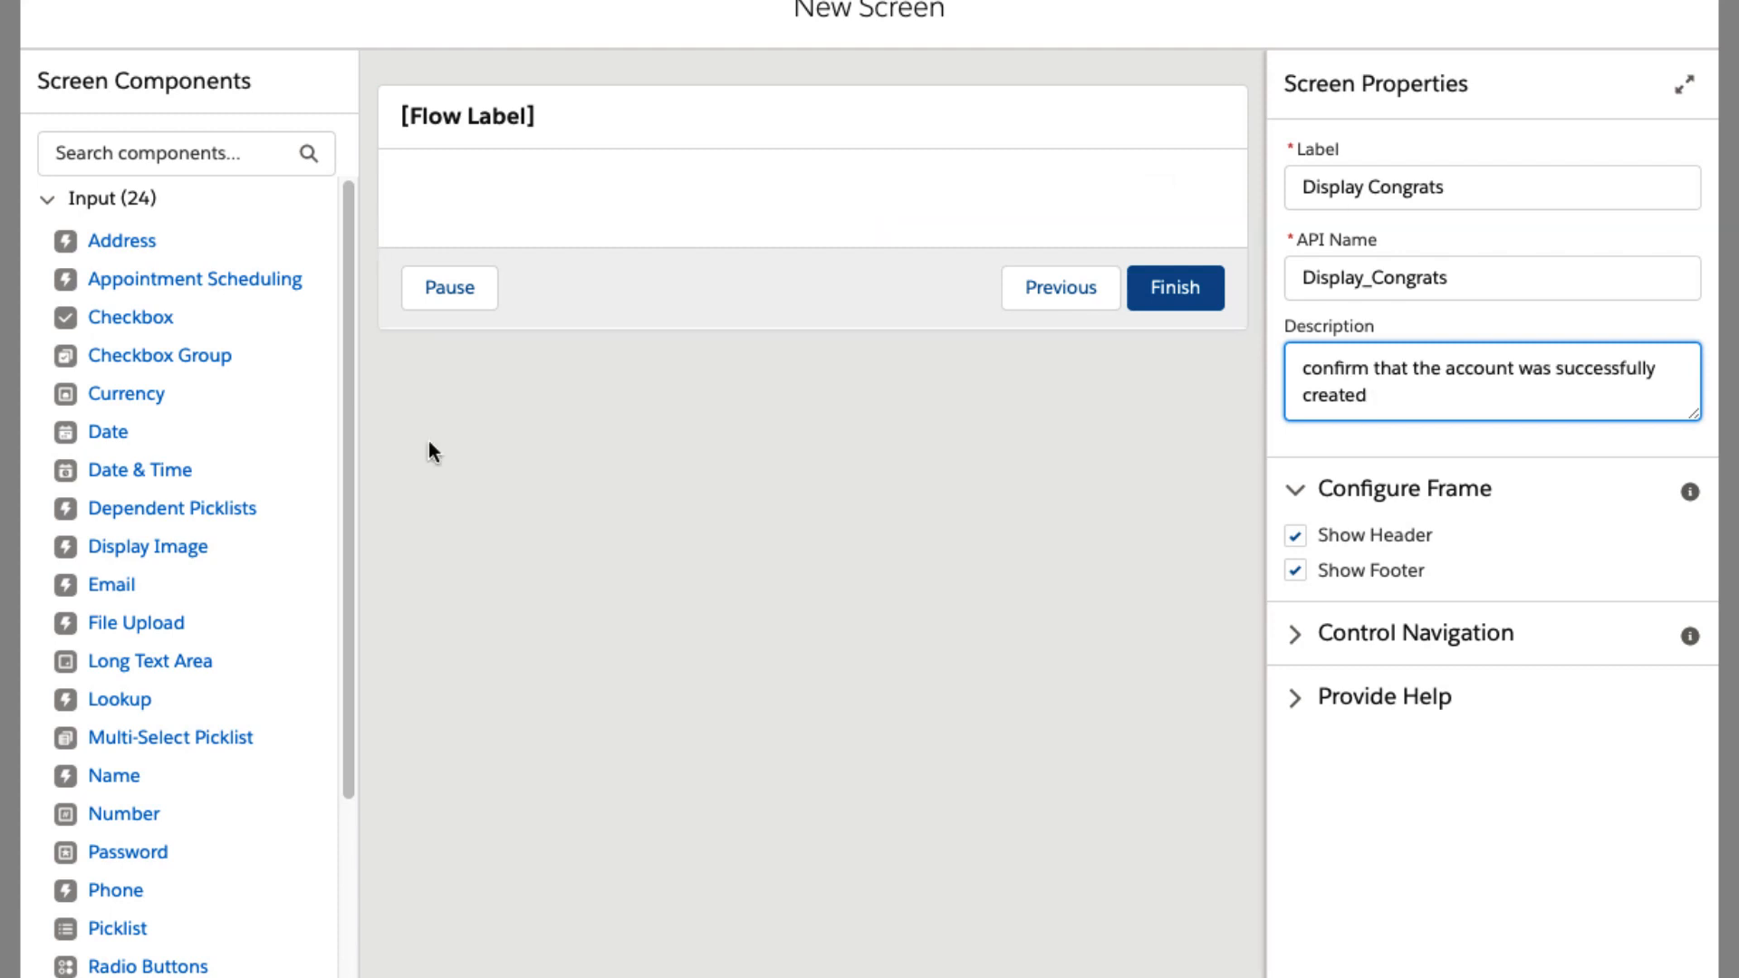
# Add a Display Text component to the screen and give it the API name YouDidIt.
pyautogui.moveTo(342, 660); pyautogui.dragTo(336, 895)
pyautogui.moveTo(159, 966); pyautogui.dragTo(590, 210)
pyautogui.click(1426, 198)
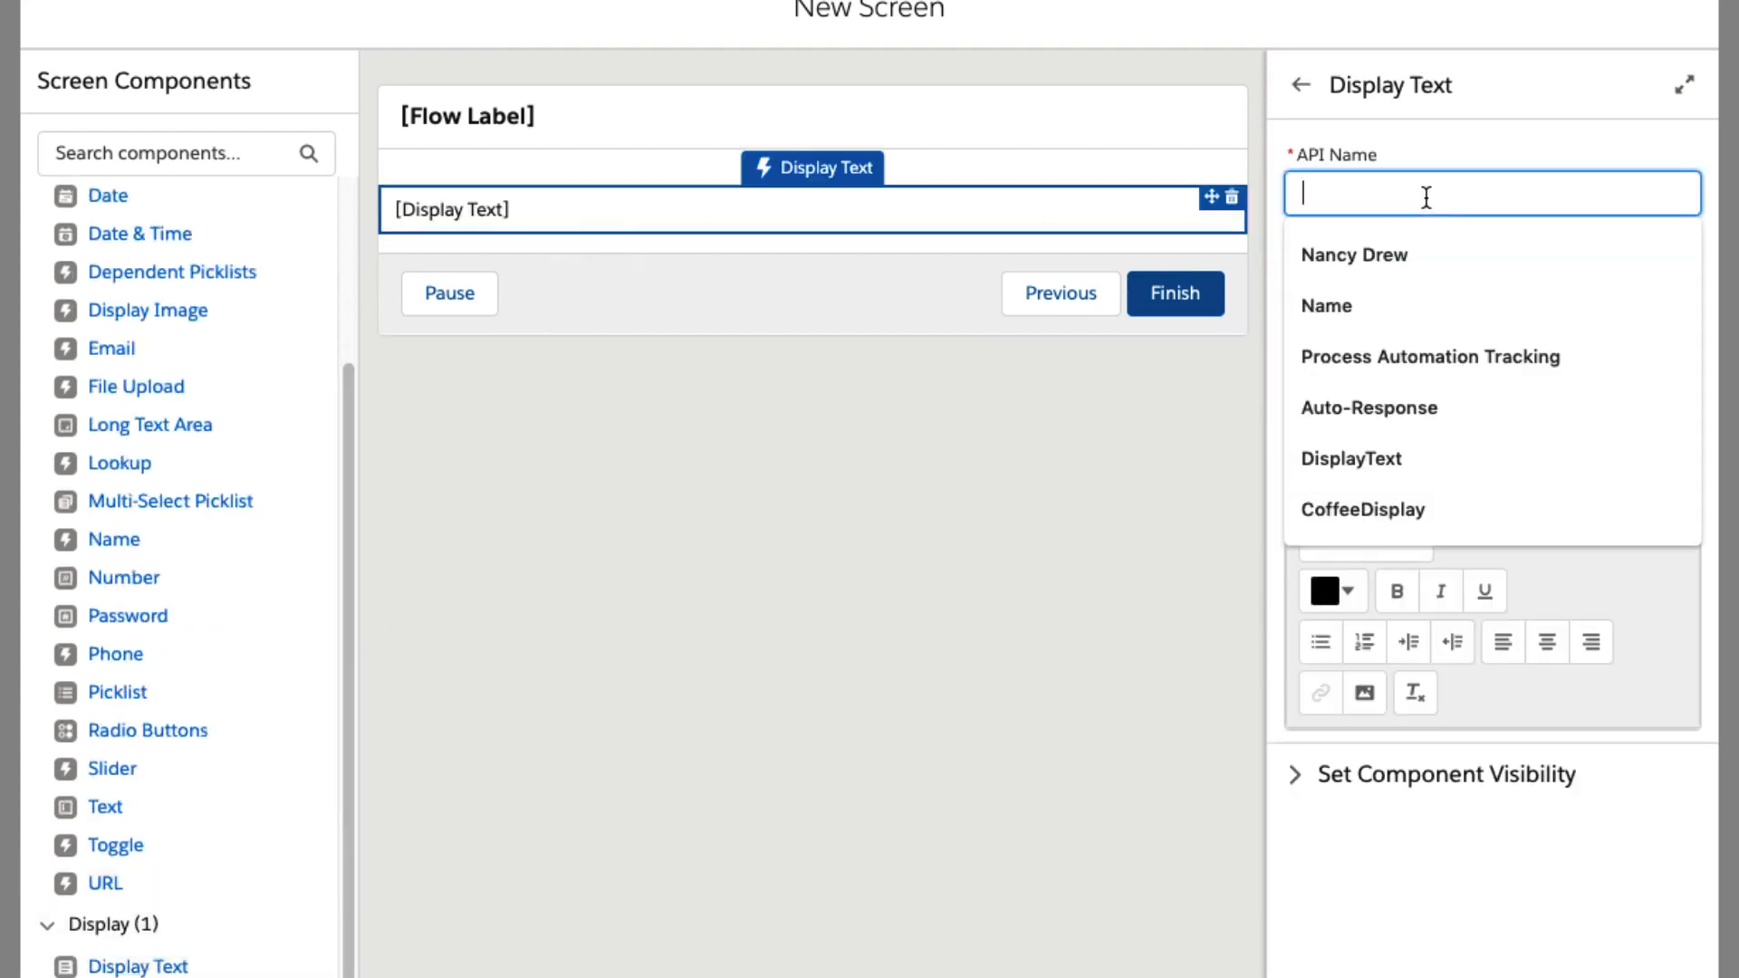
pyautogui.write('YouDidIt')
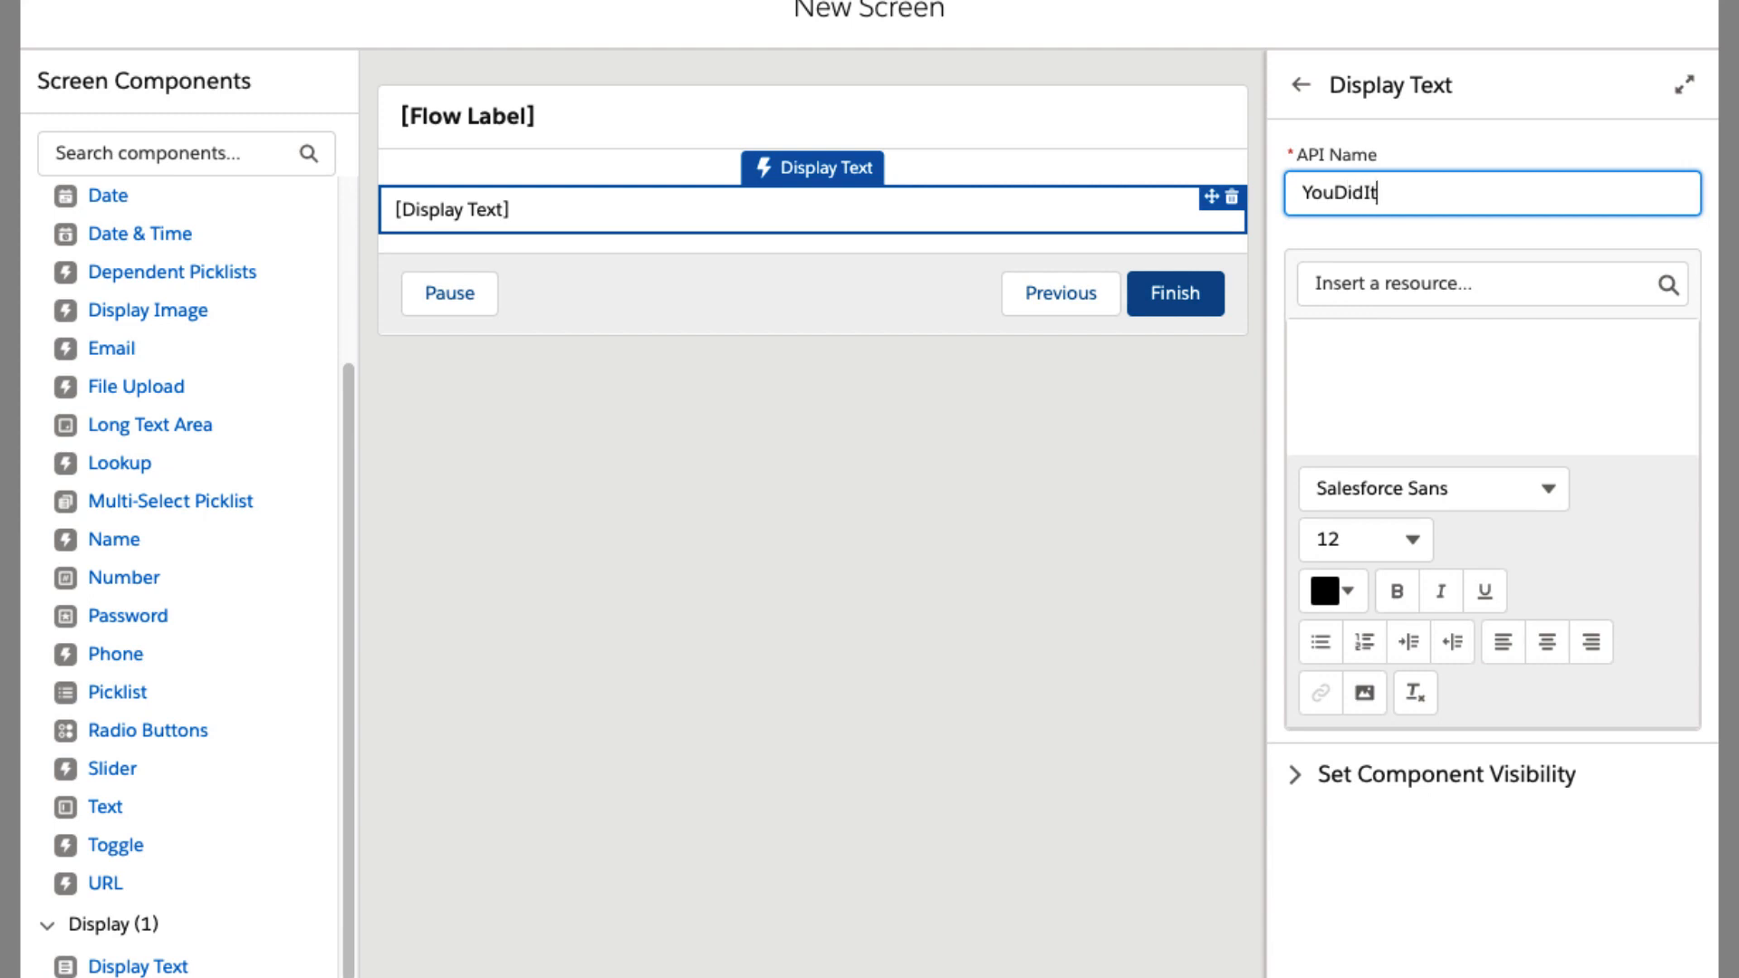
# Set the display text to "You've successfully created the account {!Account_Name}." using the Account_Name resource, and finish the screen.
pyautogui.click(1365, 288)
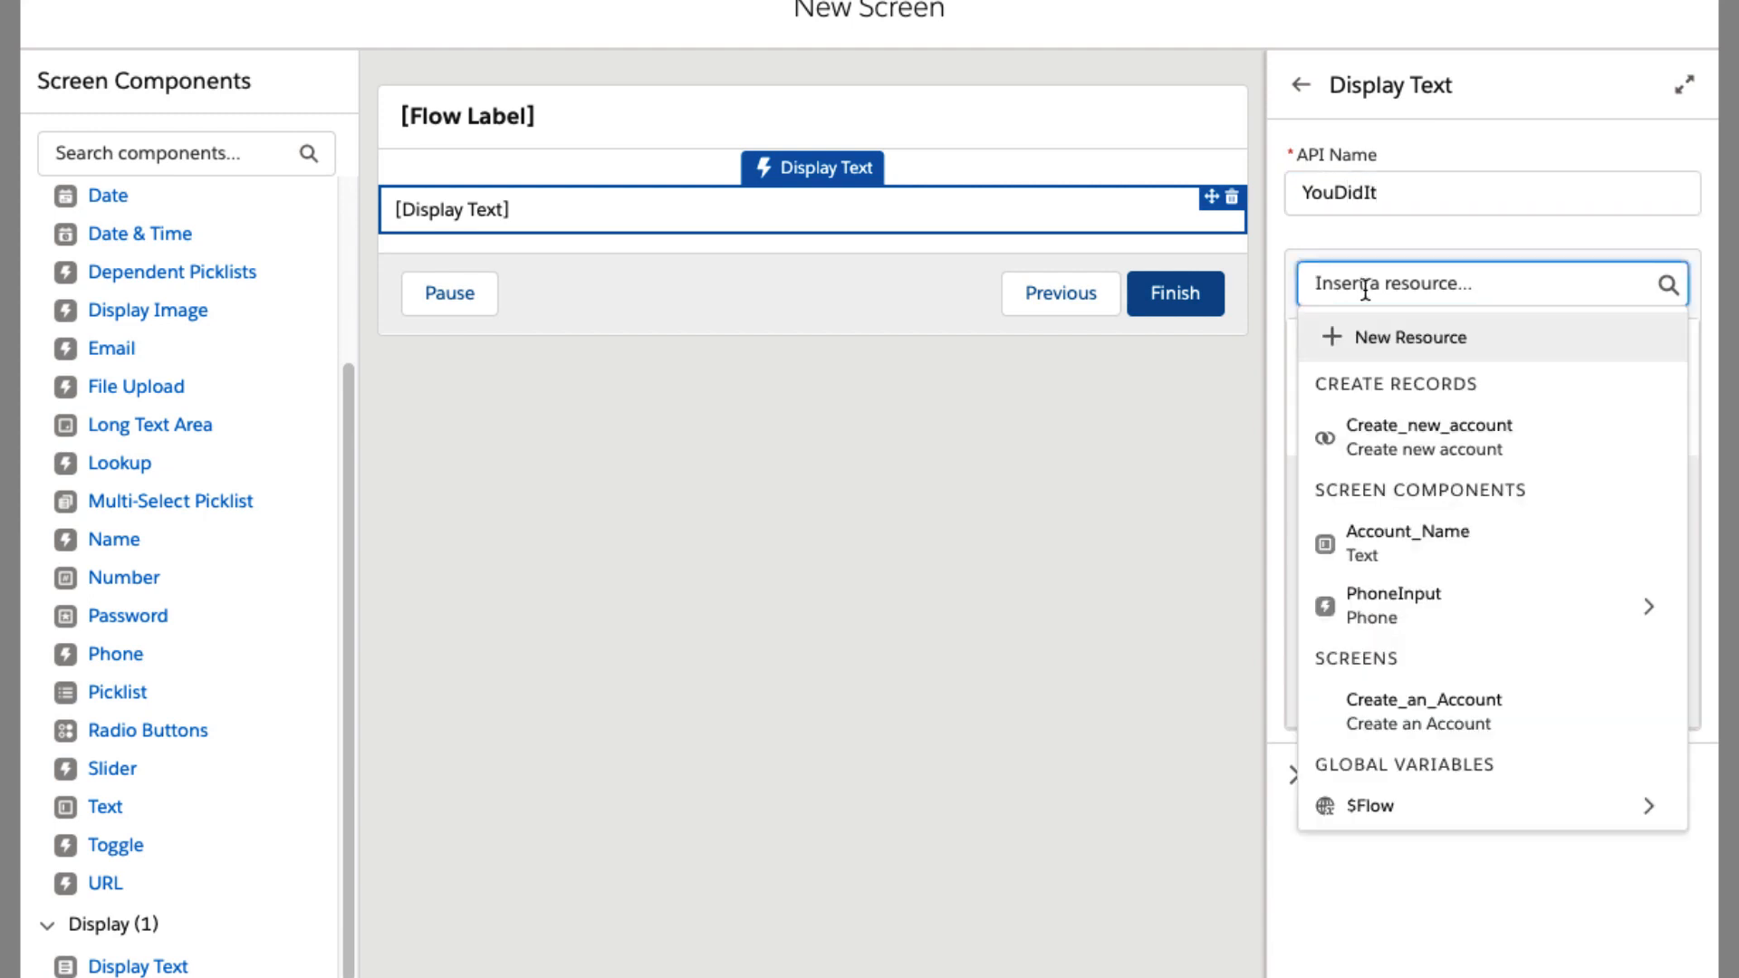
pyautogui.click(1409, 543)
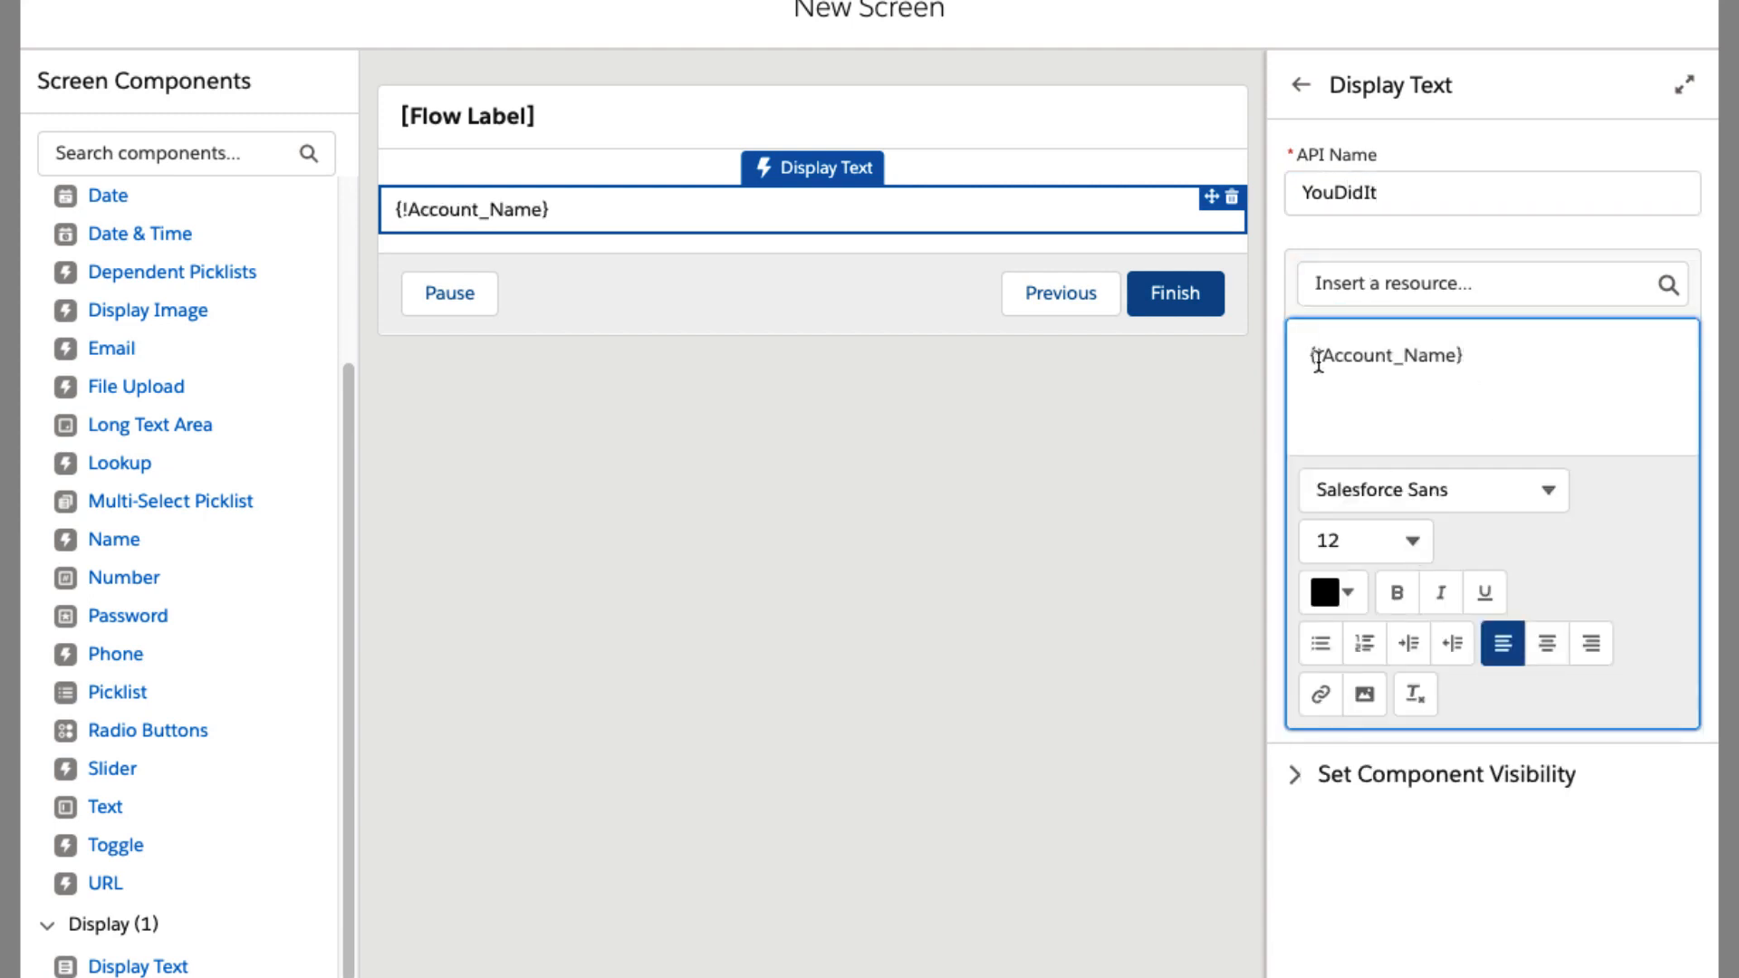
pyautogui.write("You've successfully created the account")
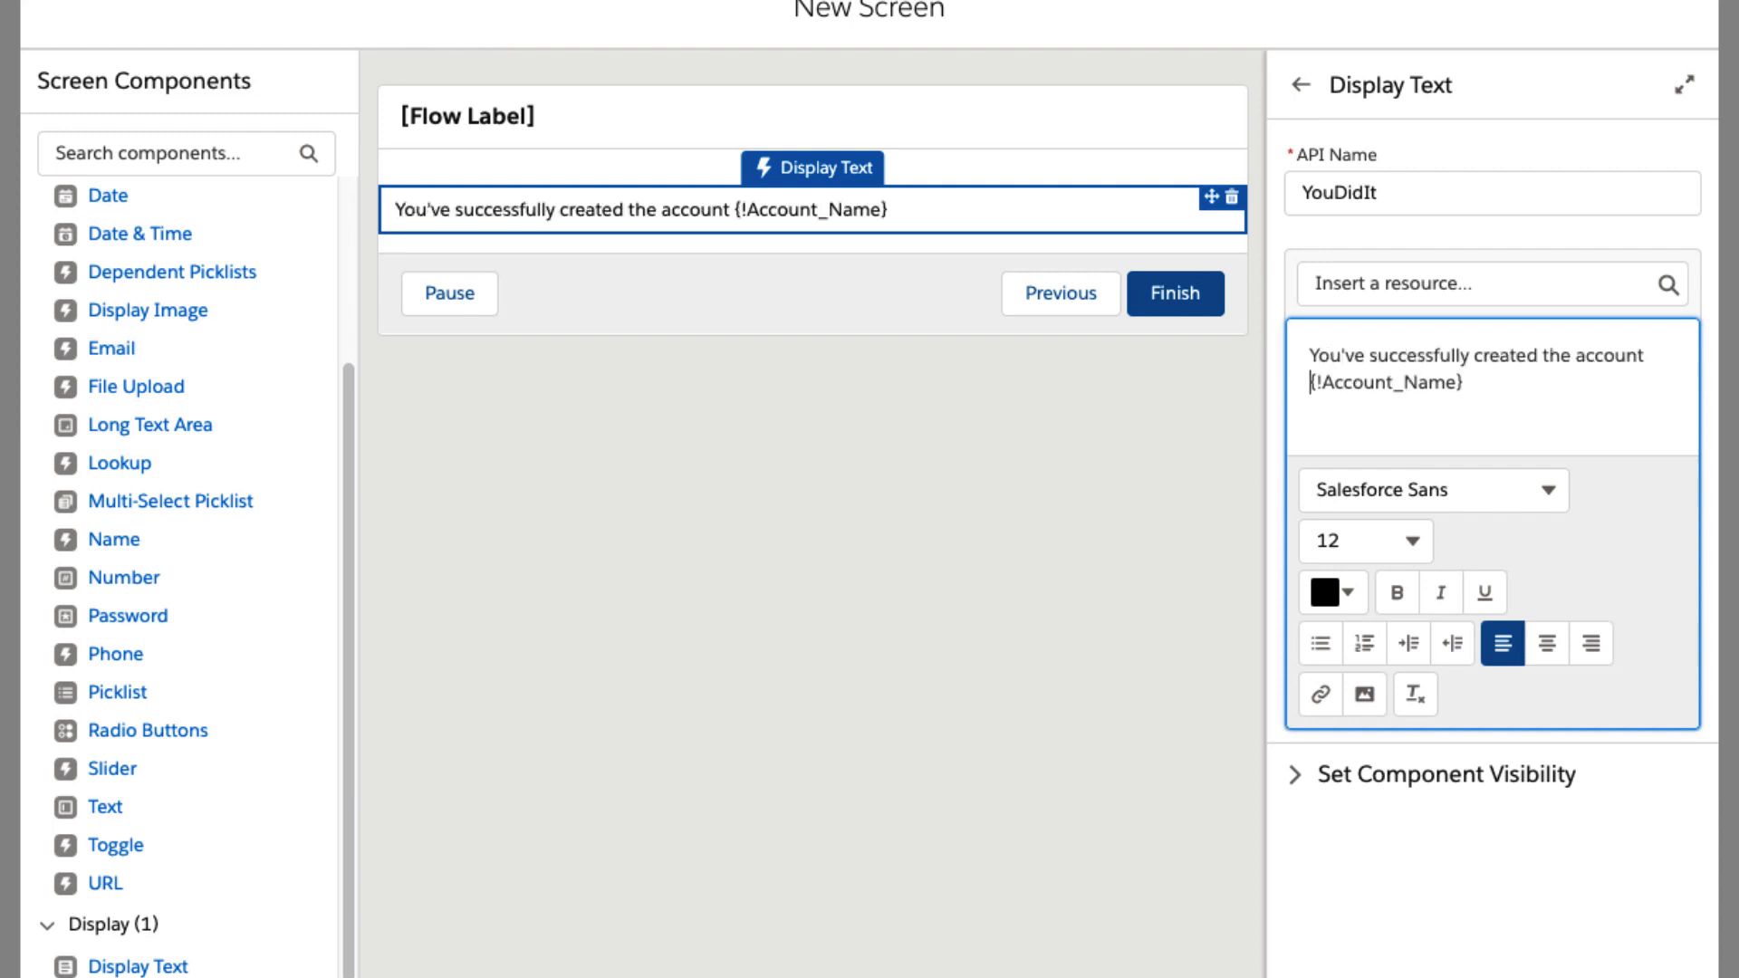
pyautogui.click(1482, 388)
pyautogui.write('.')
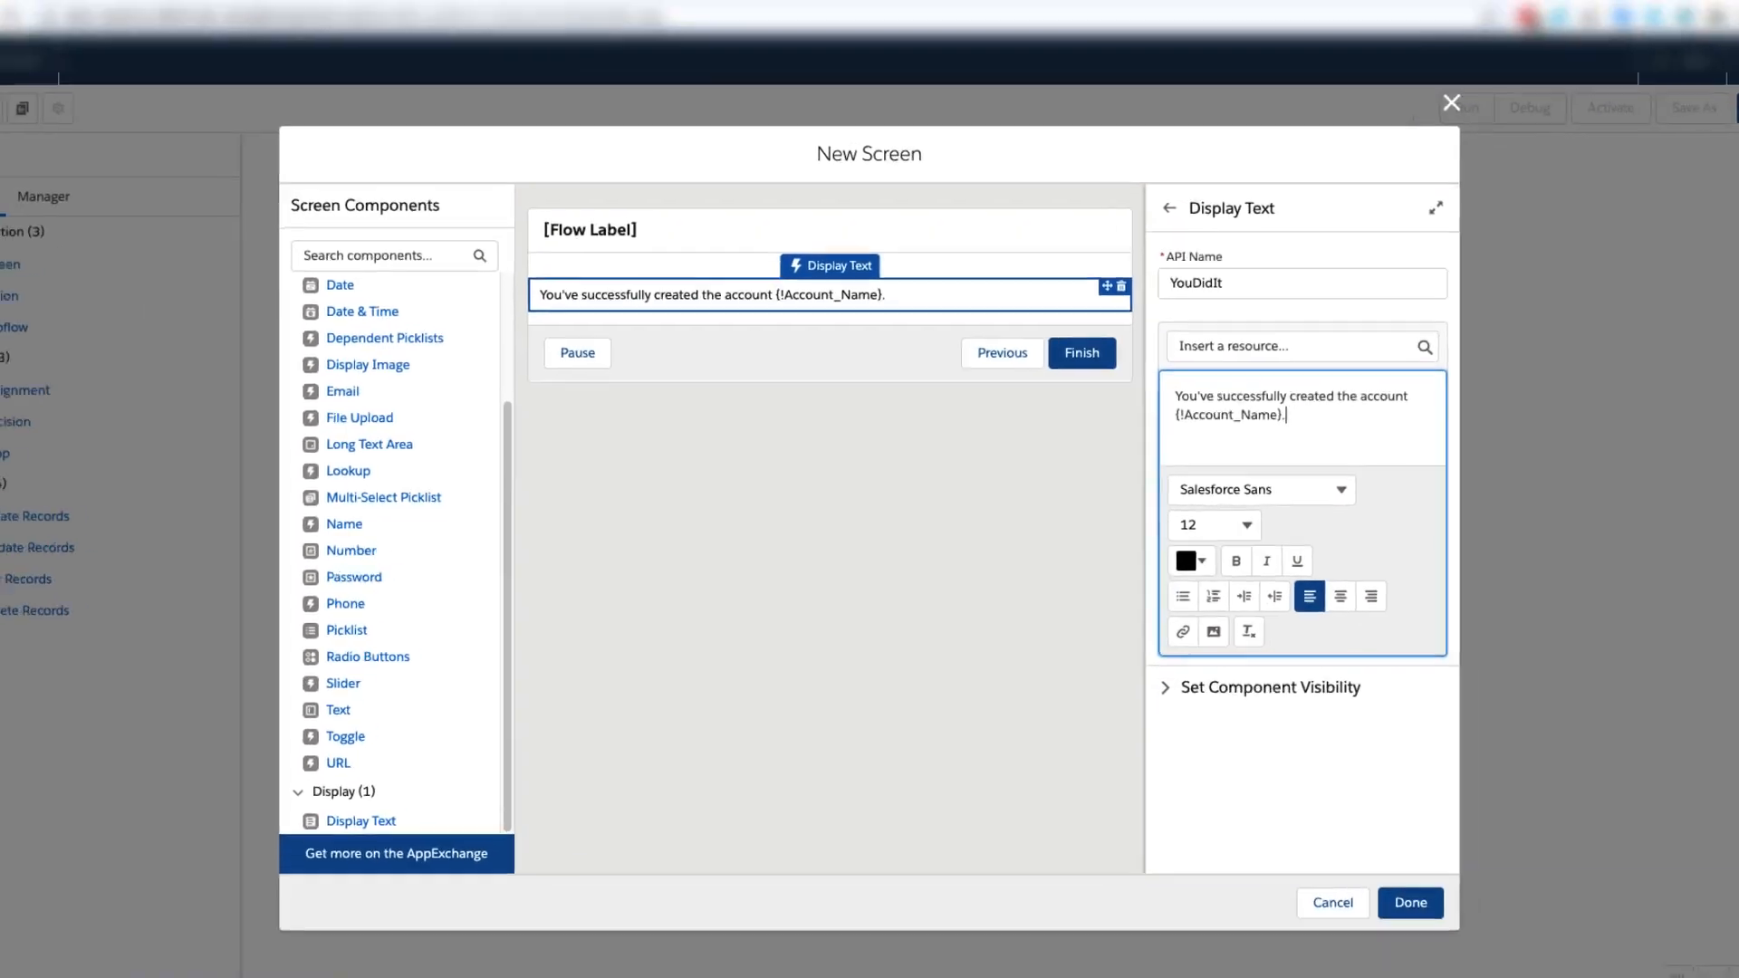
pyautogui.click(1410, 902)
# Connect the flow elements in order from Start through Create an Account and Create Records to the Display Congrats screen.
pyautogui.moveTo(357, 250); pyautogui.dragTo(621, 251)
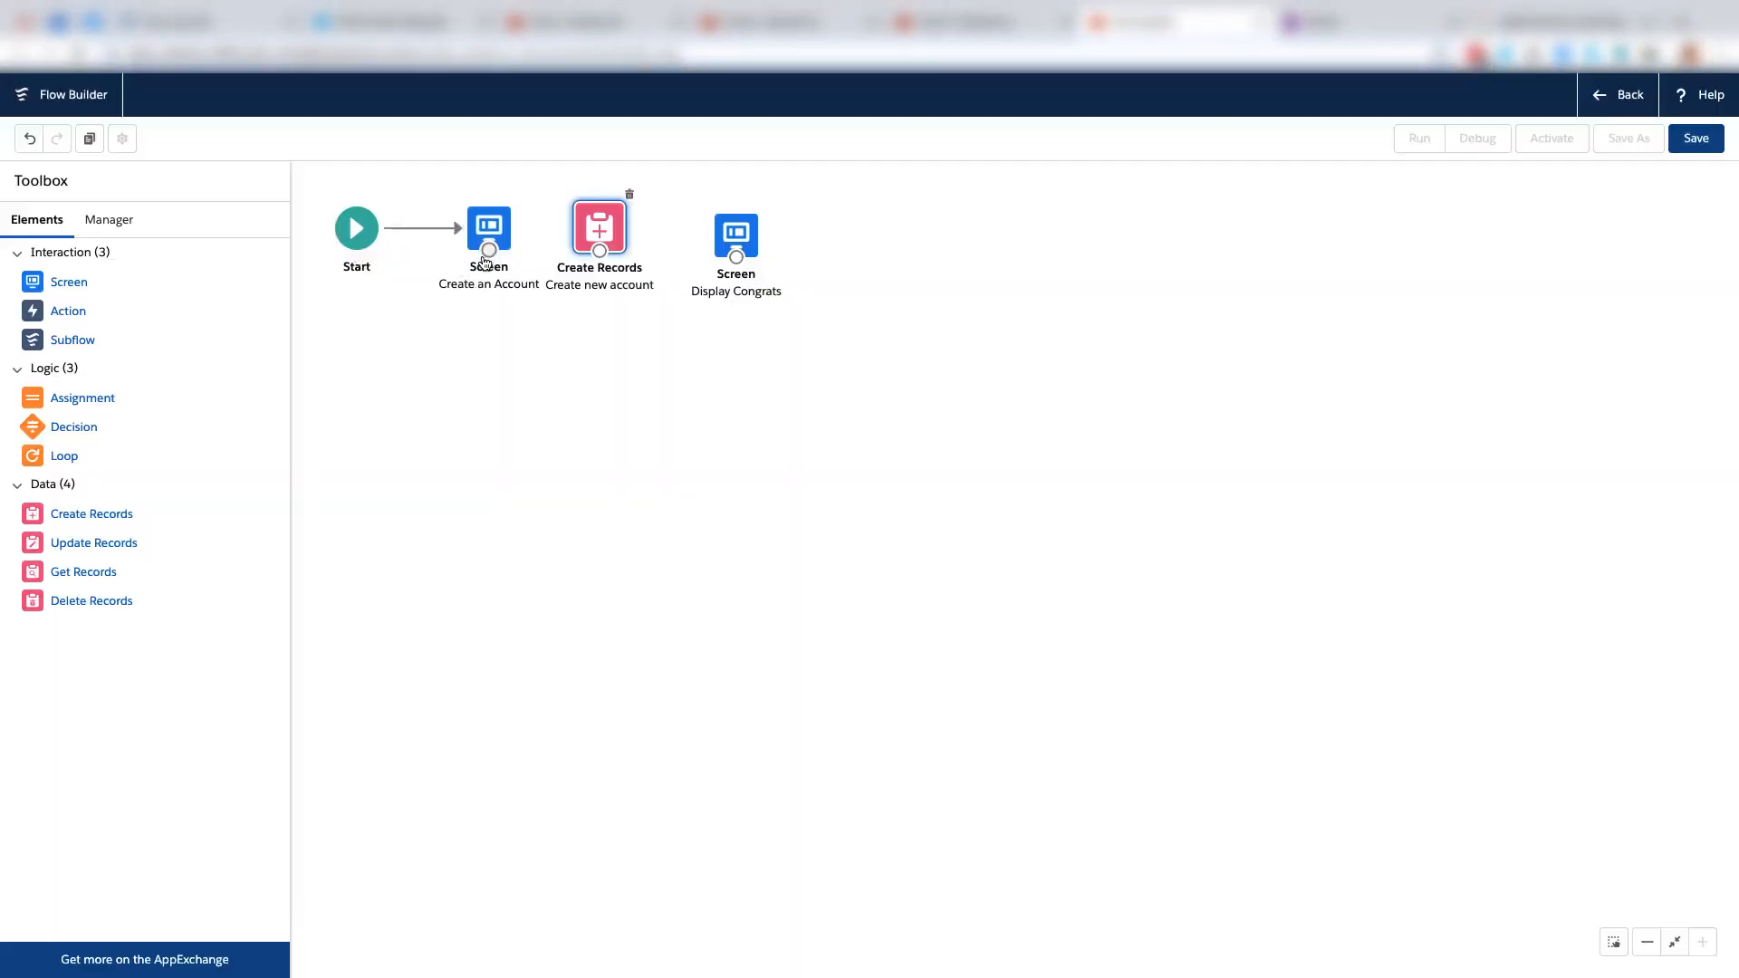
pyautogui.moveTo(618, 251); pyautogui.dragTo(740, 244)
pyautogui.click(742, 233)
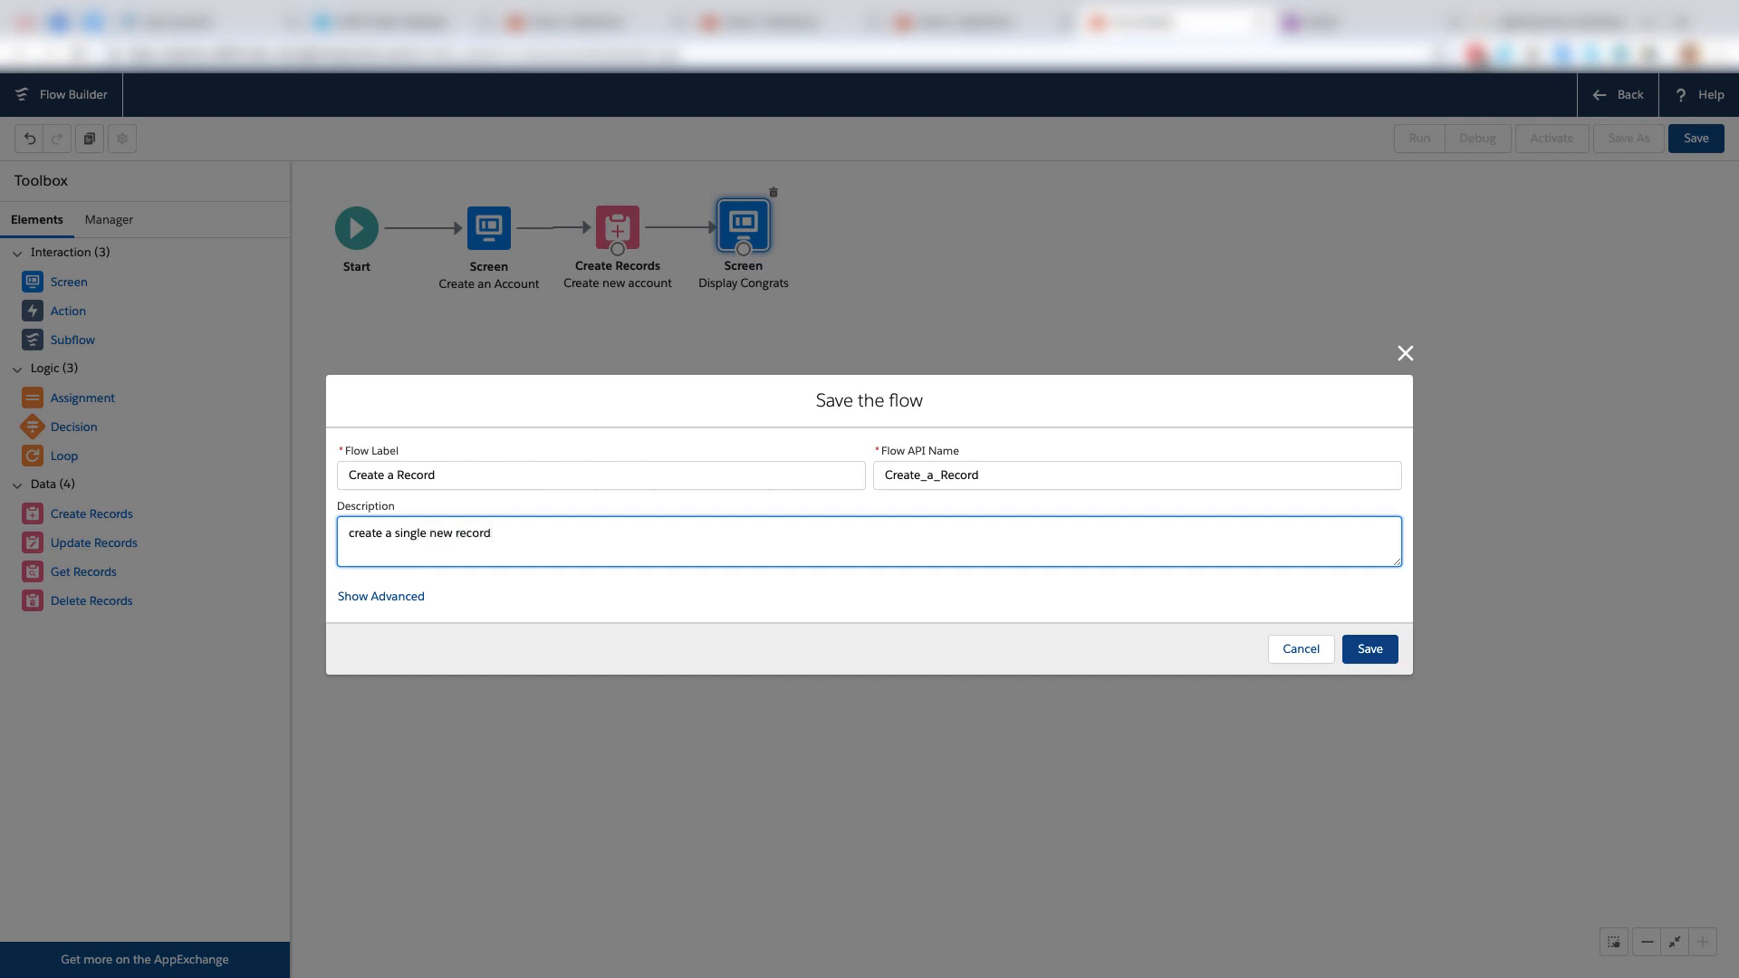
# Save the flow as "Create a Record" with the description "create a single new record", review its issues, and activate it.
pyautogui.click(1369, 649)
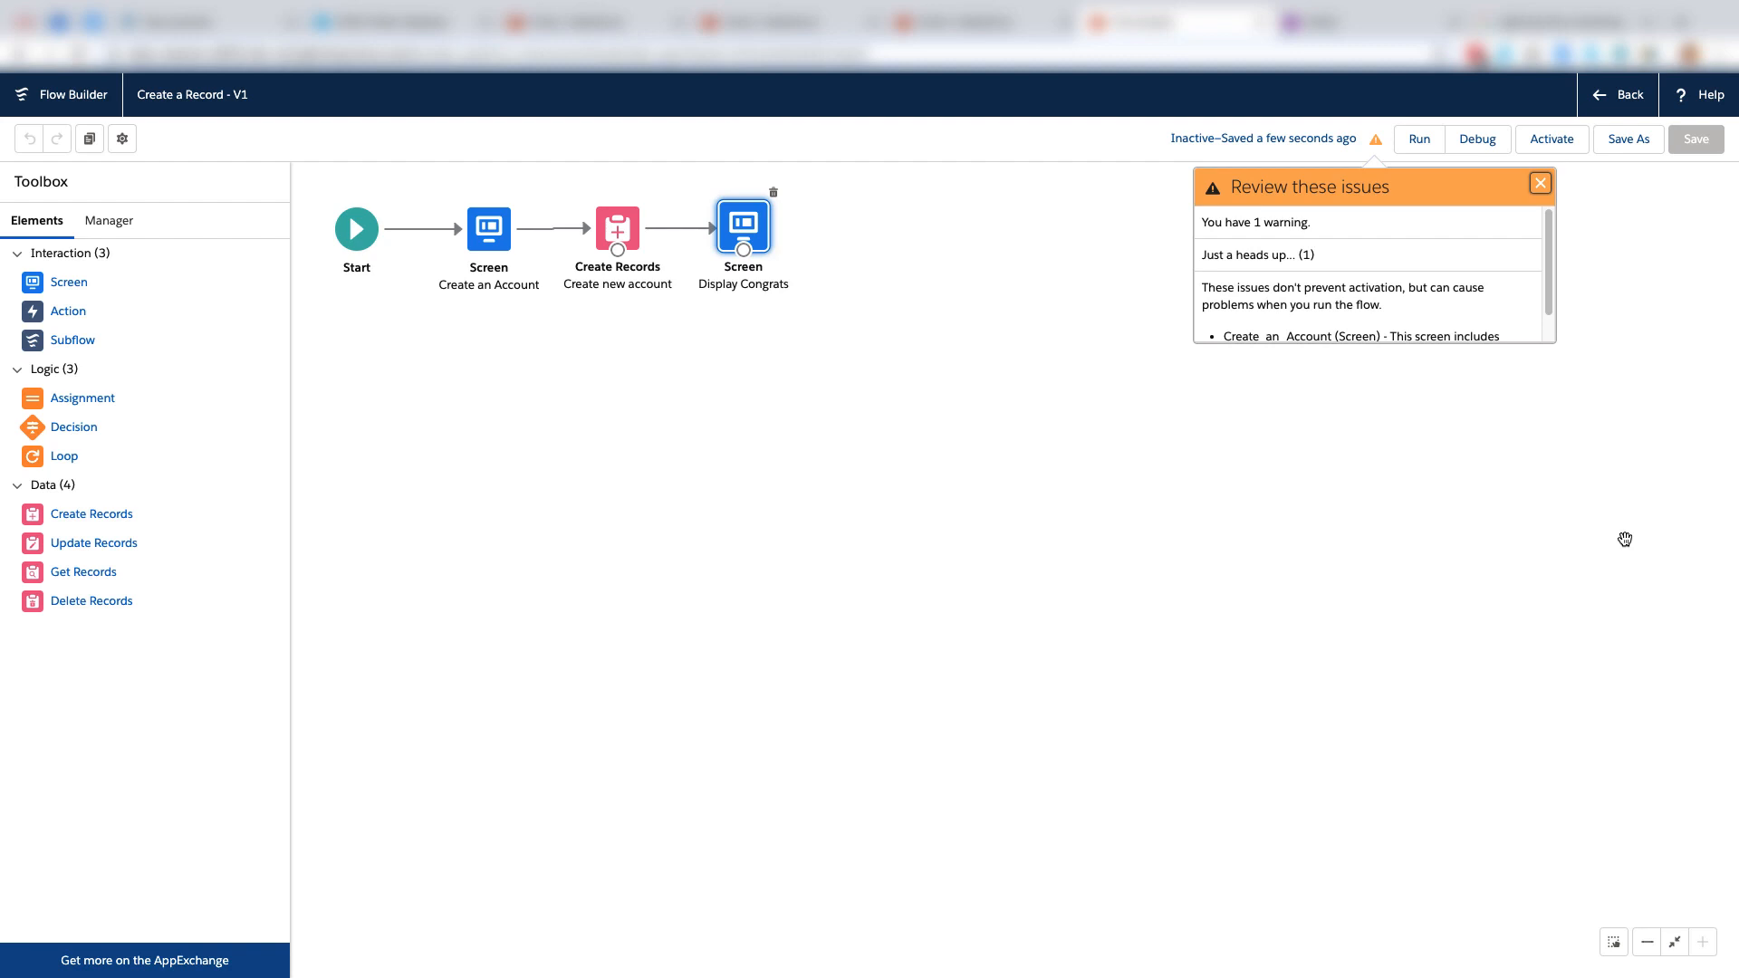
pyautogui.moveTo(1551, 287); pyautogui.dragTo(1552, 321)
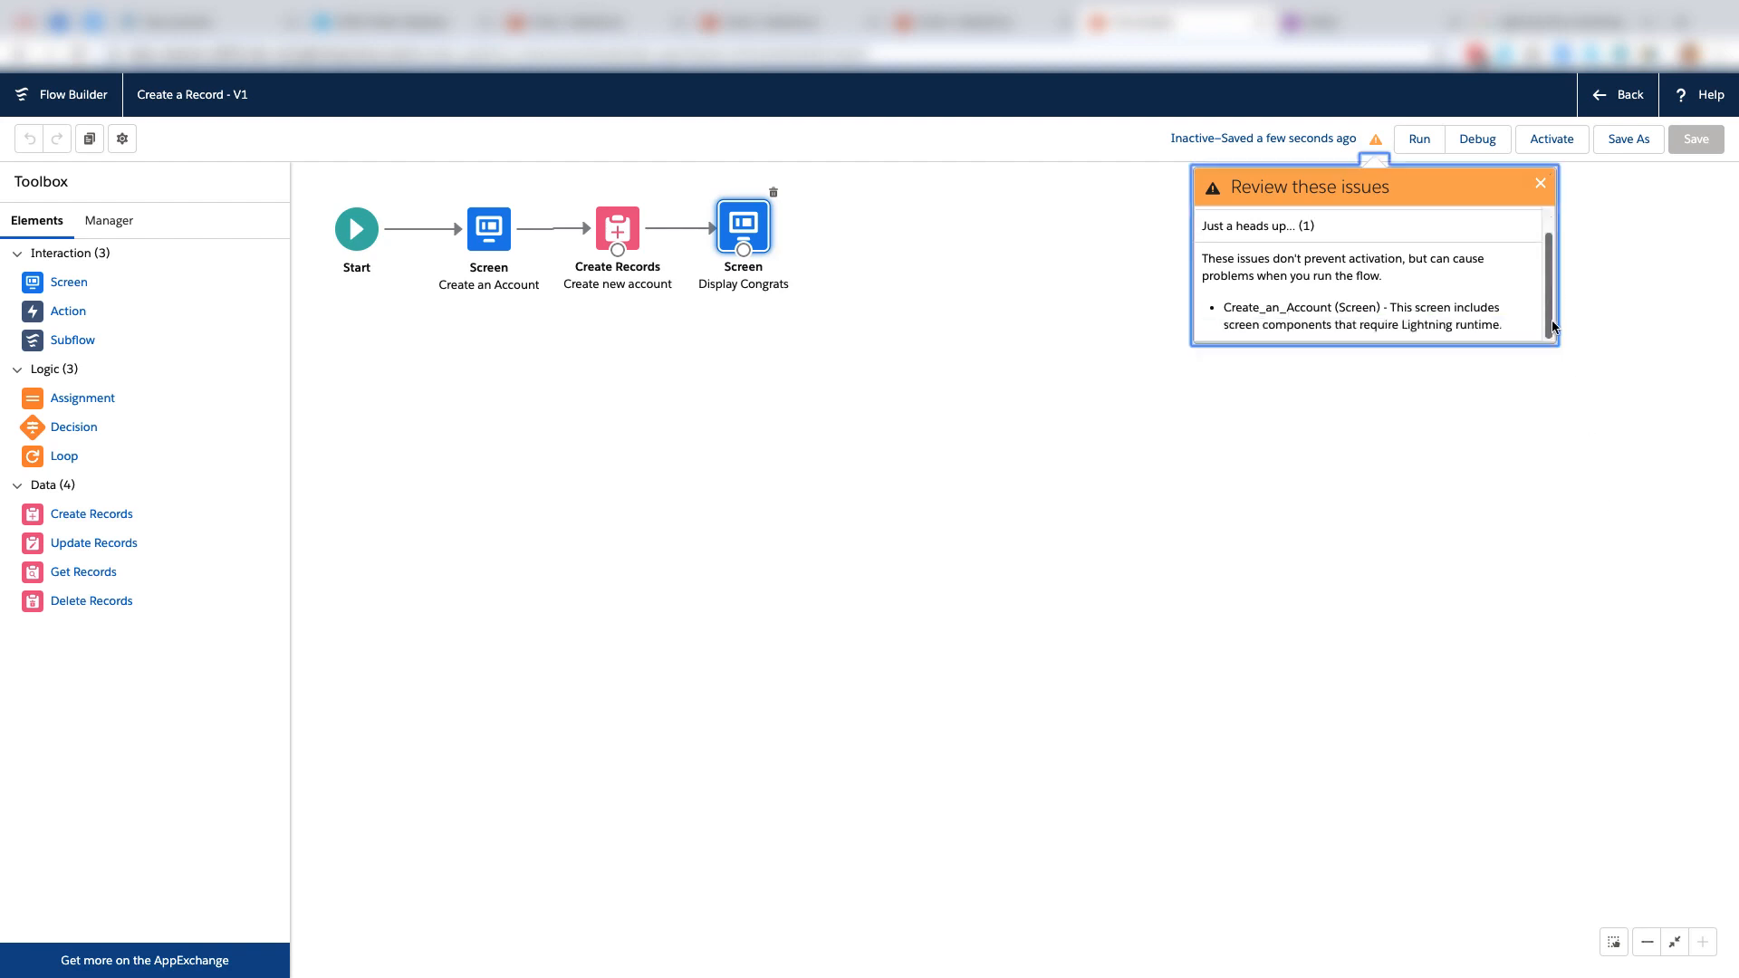
pyautogui.click(1553, 138)
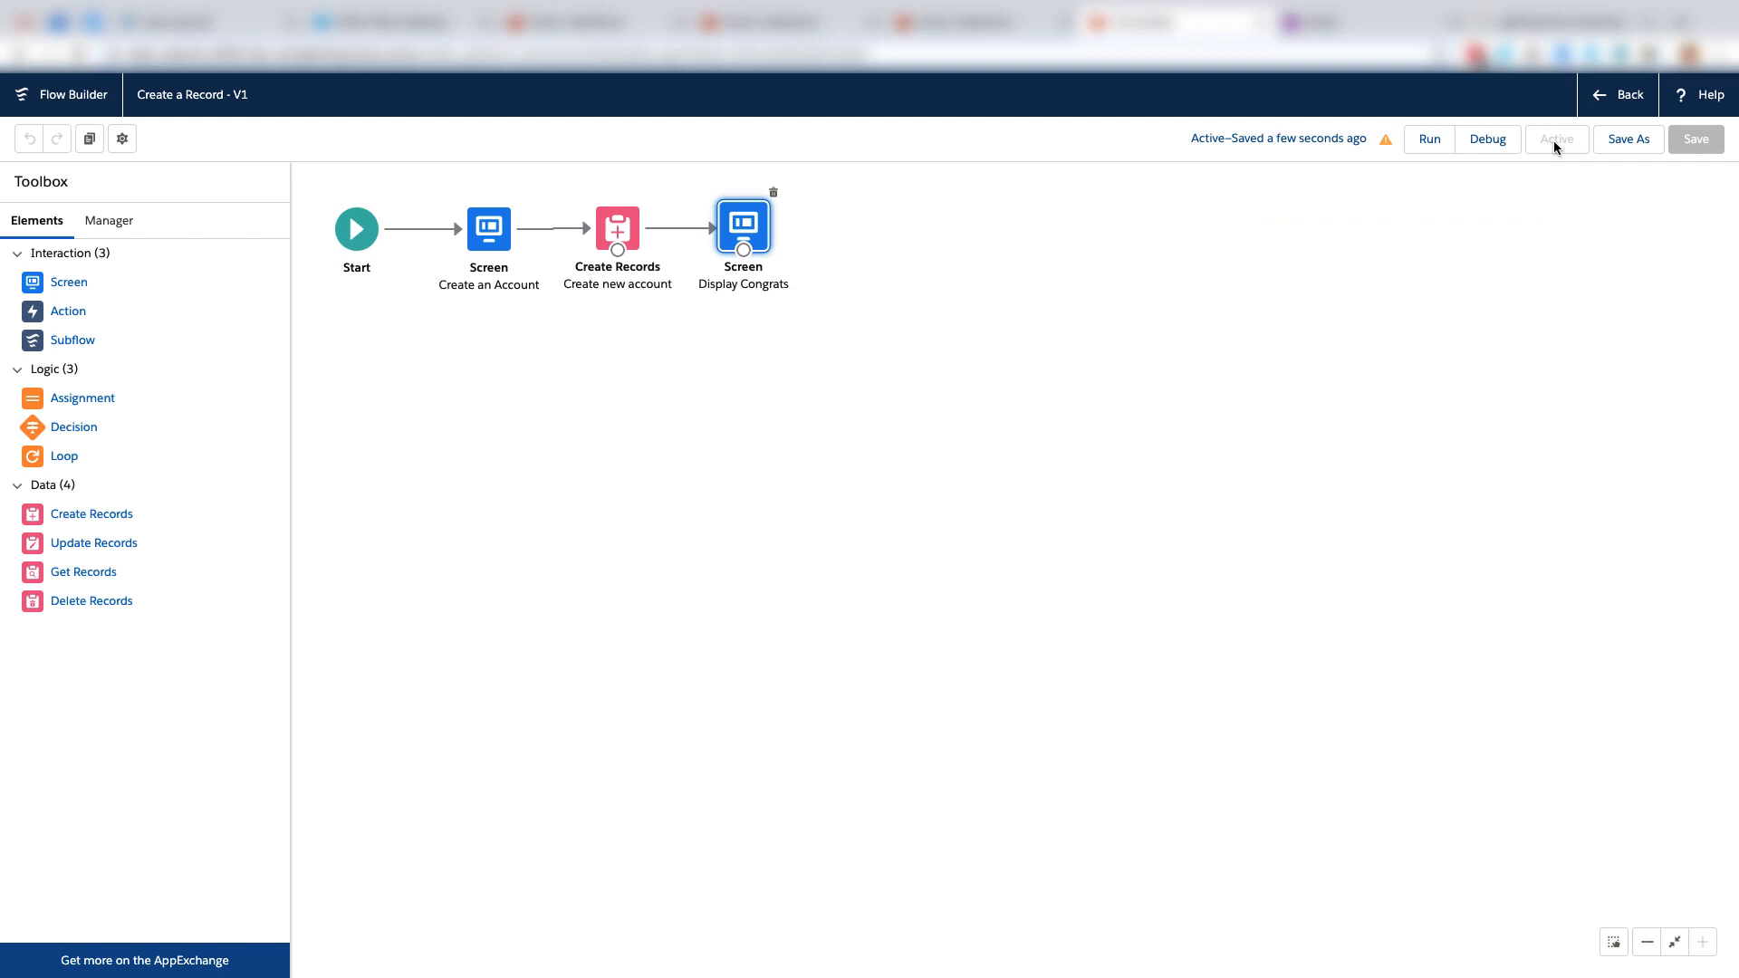
# Run the flow with the account name "Bill's Lobster Shack" and a phone number, and submit the input screen.
pyautogui.click(1430, 139)
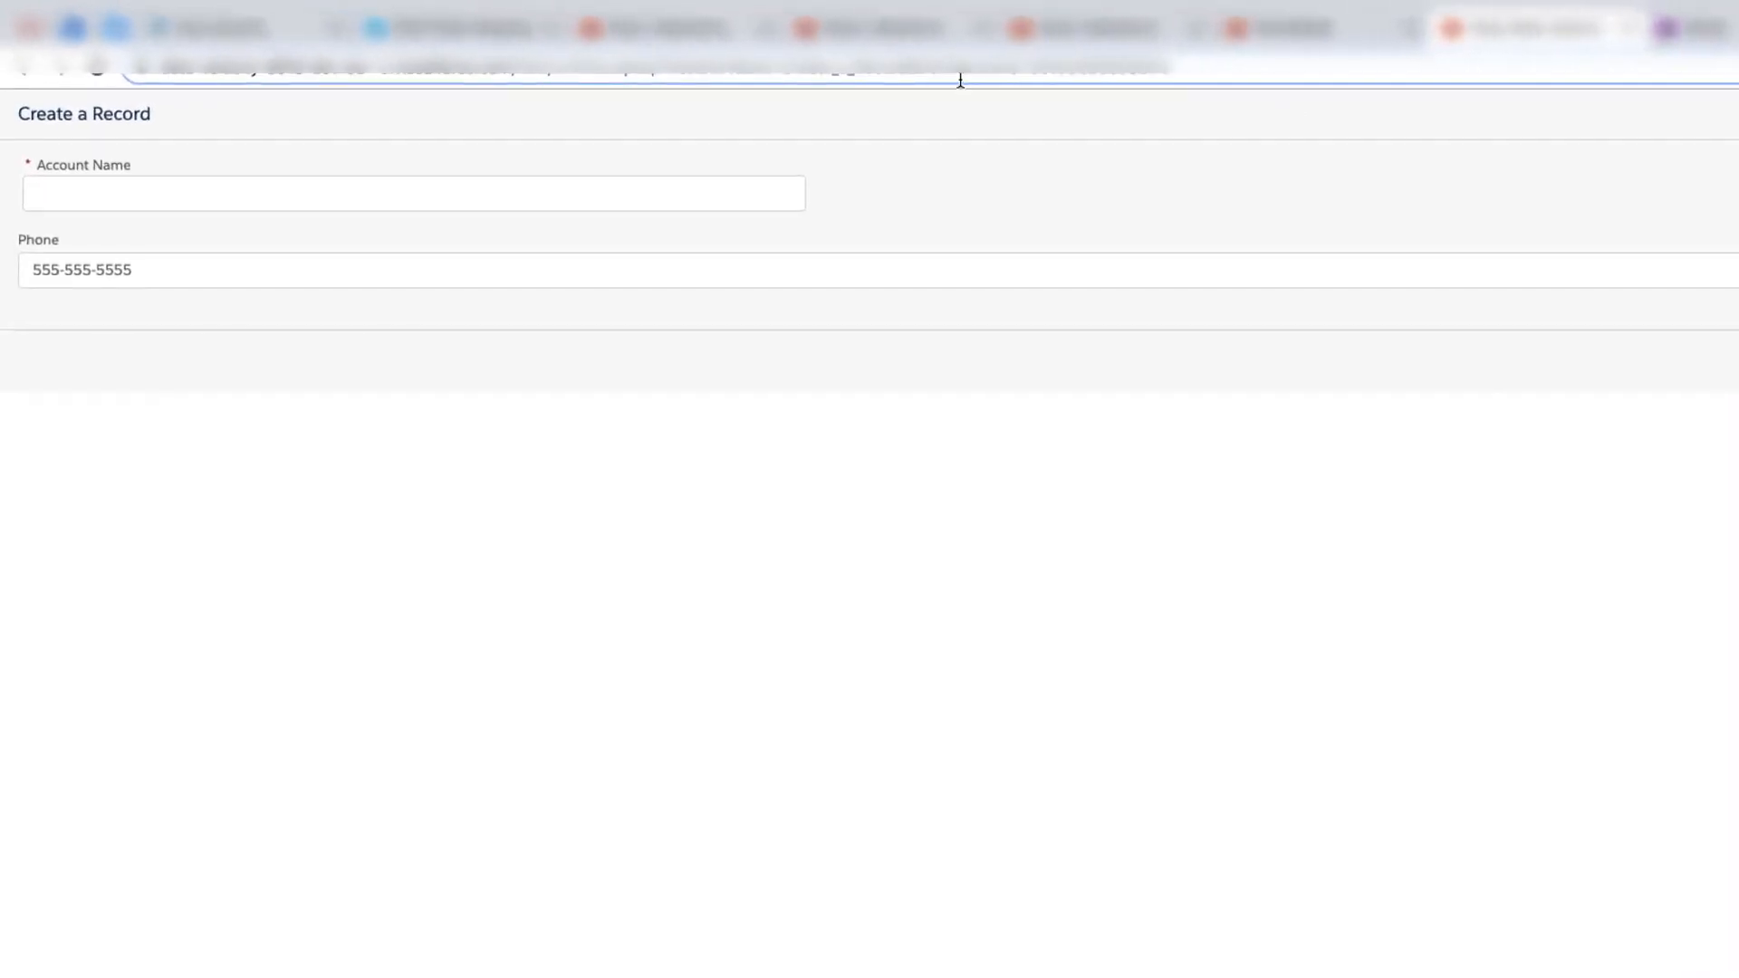
pyautogui.click(412, 186)
pyautogui.write("Bill's Lobster Shack")
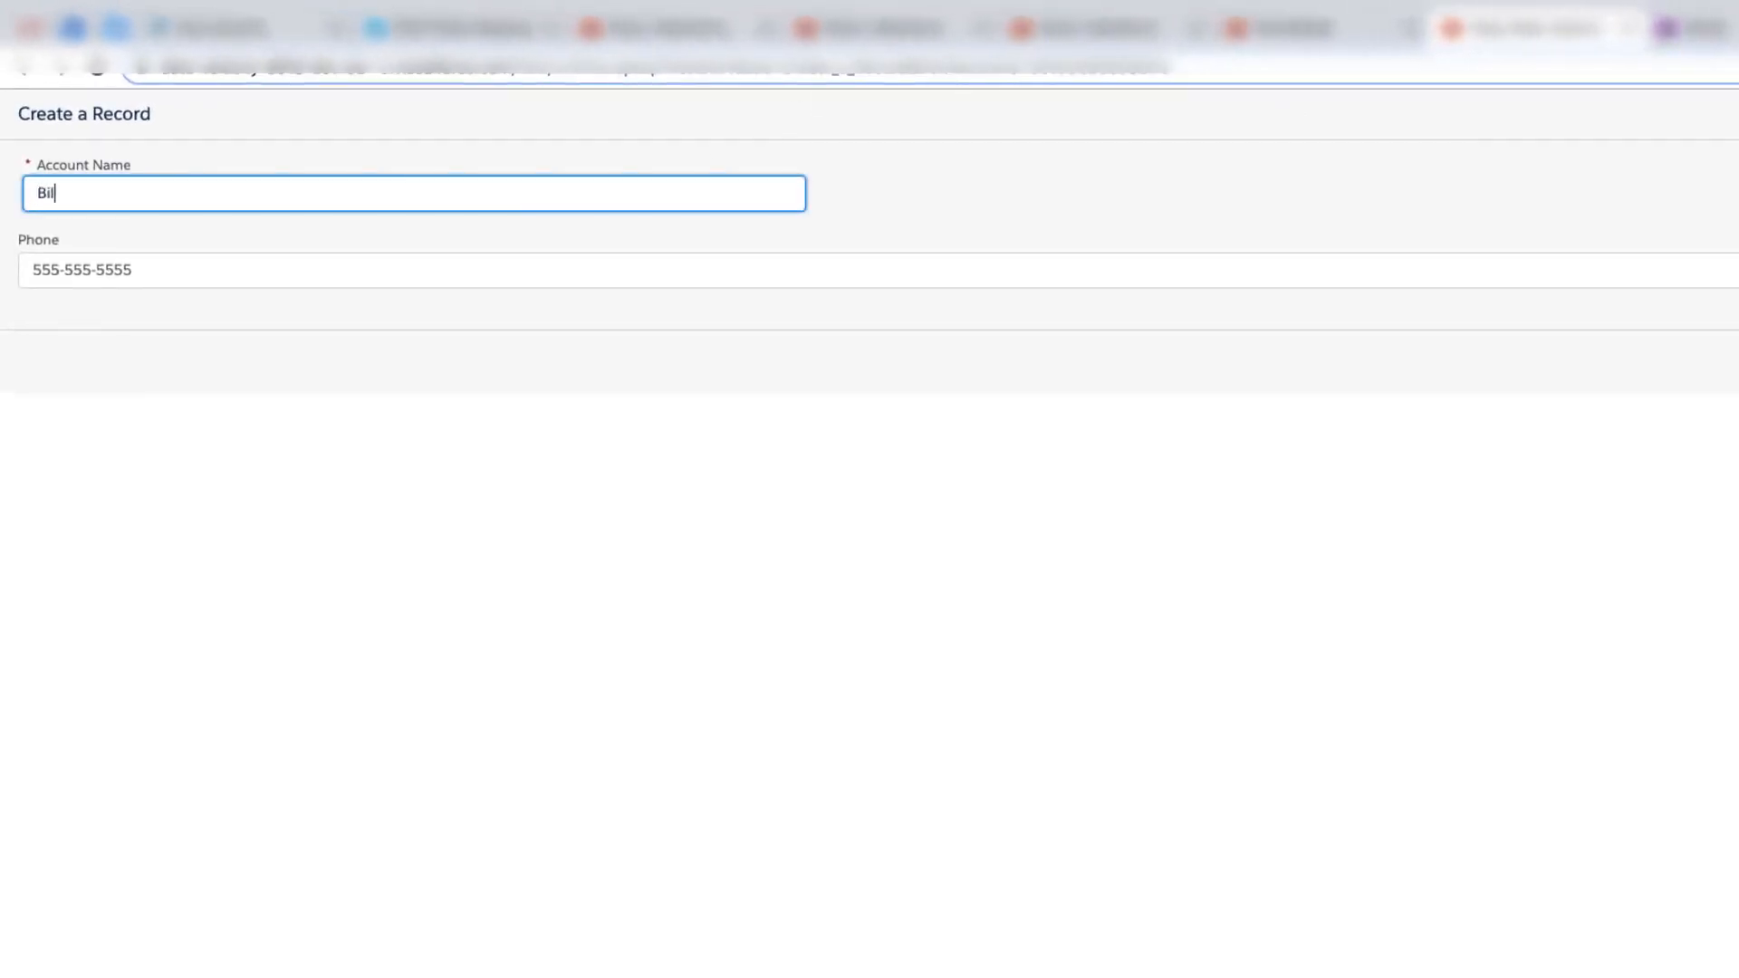
pyautogui.press('Tab')
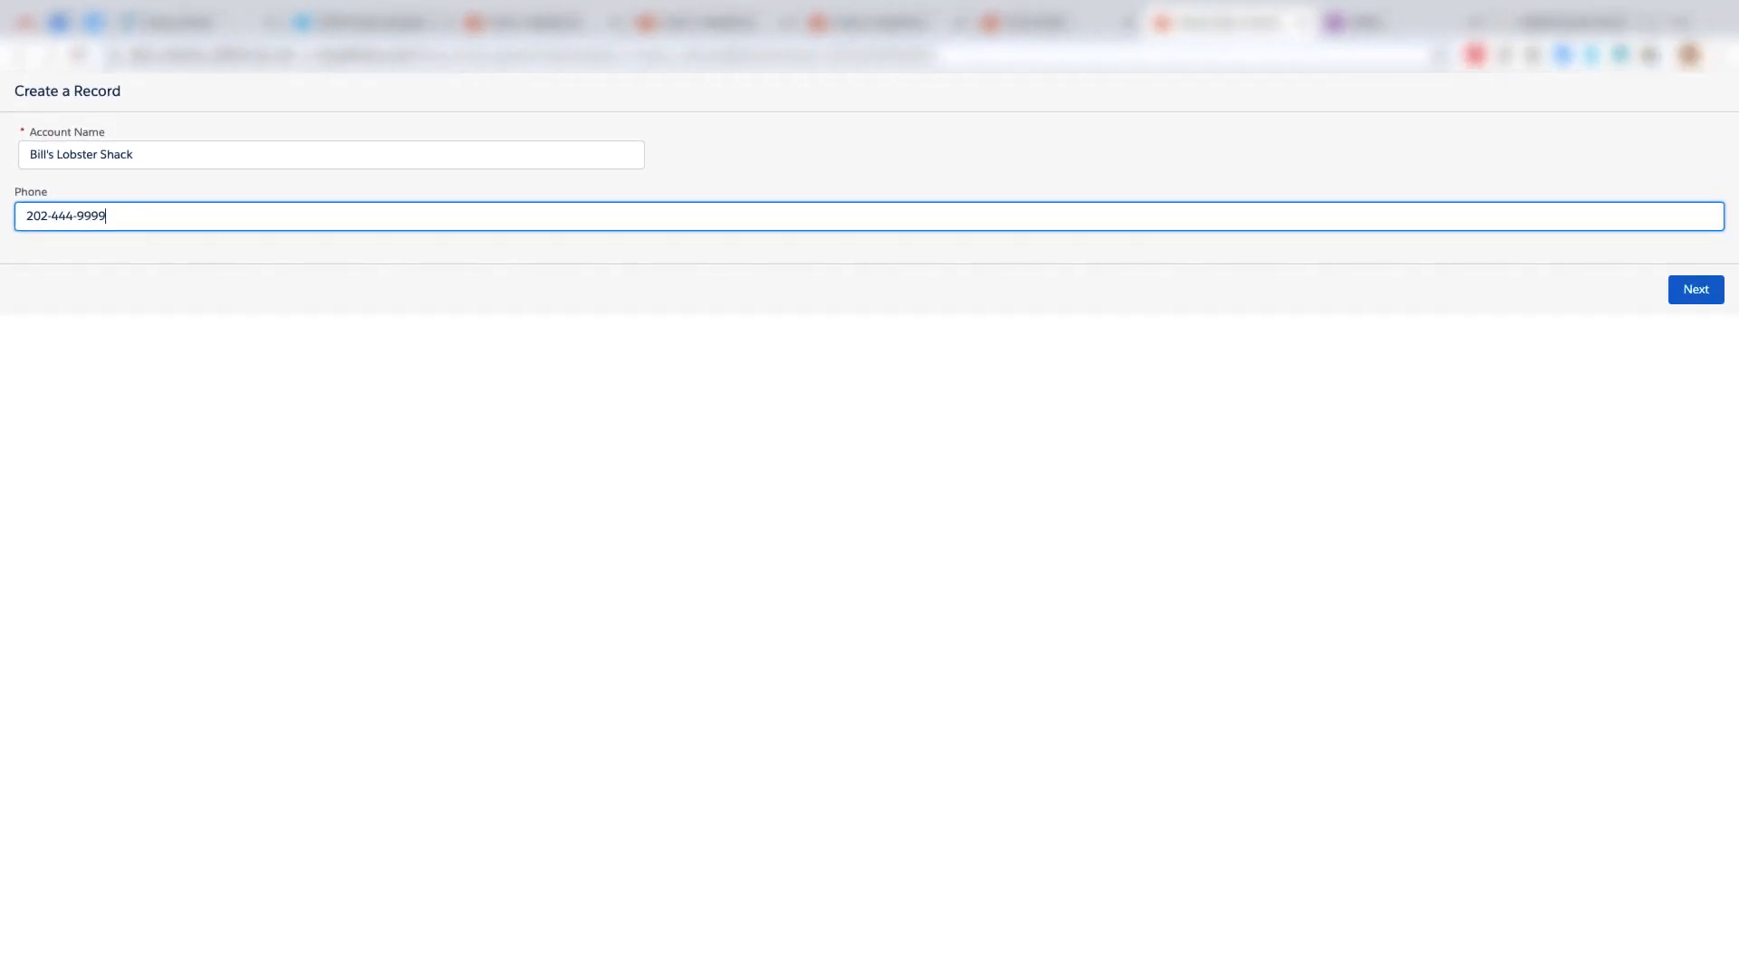
pyautogui.click(1693, 290)
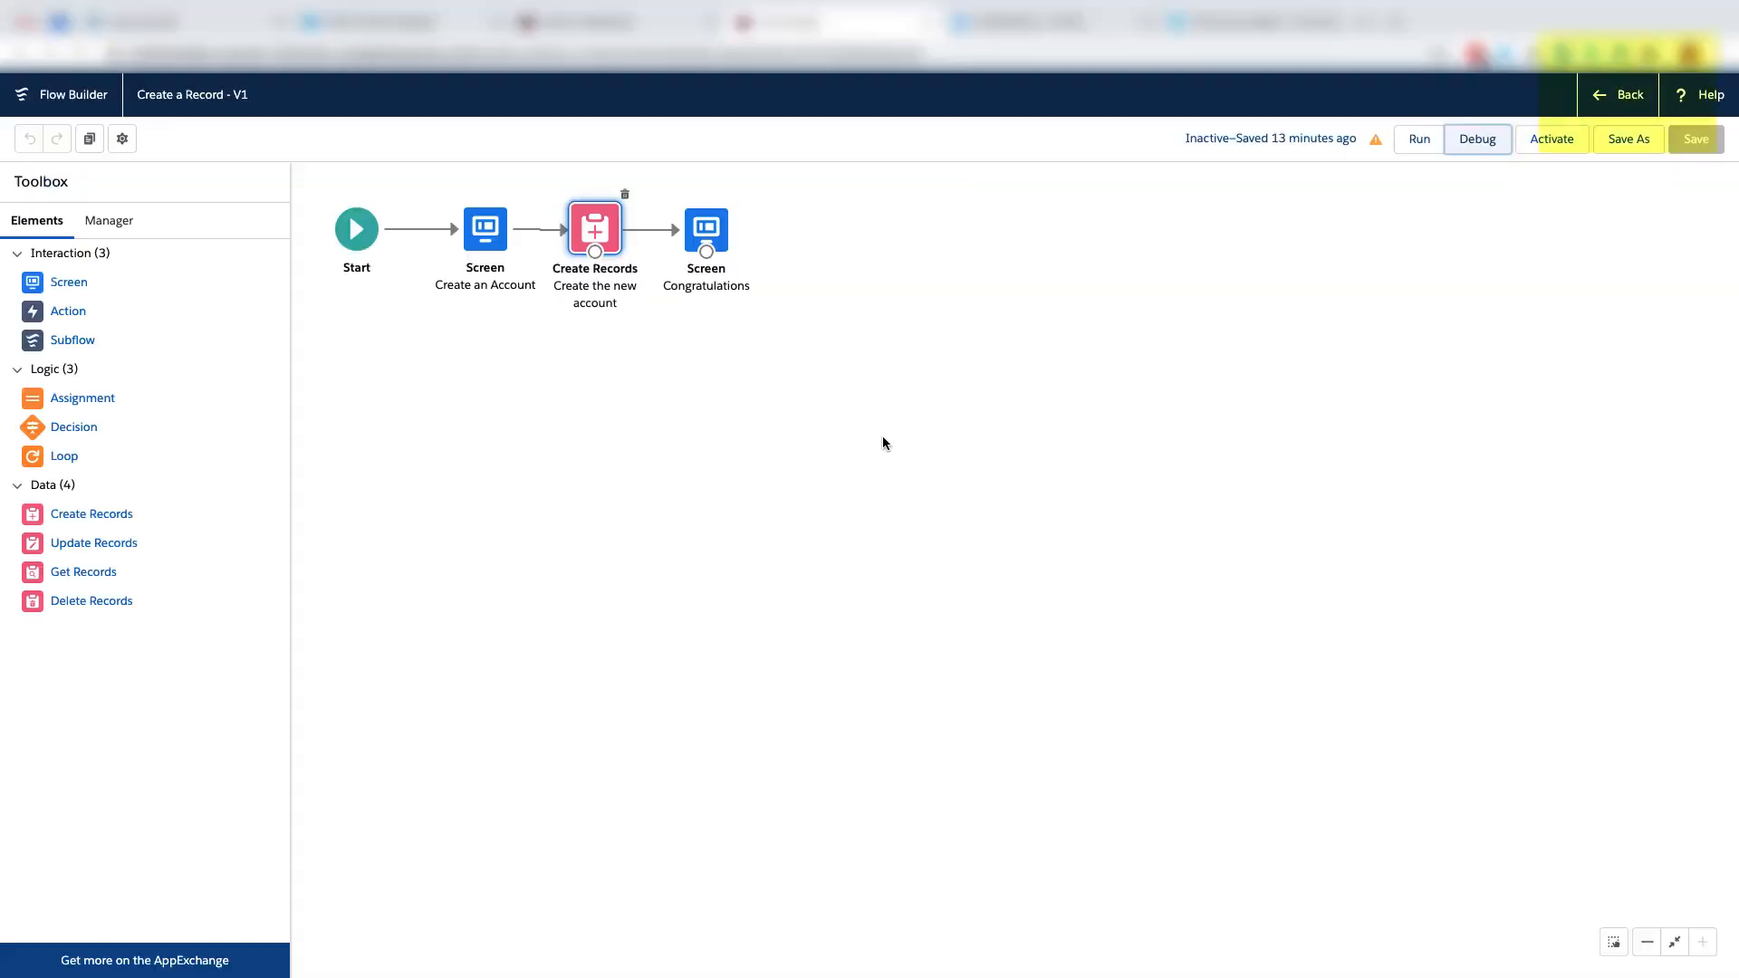
# Activate the Create a Record flow, leave Flow Builder, and open the App Manager in Setup.
pyautogui.click(1547, 143)
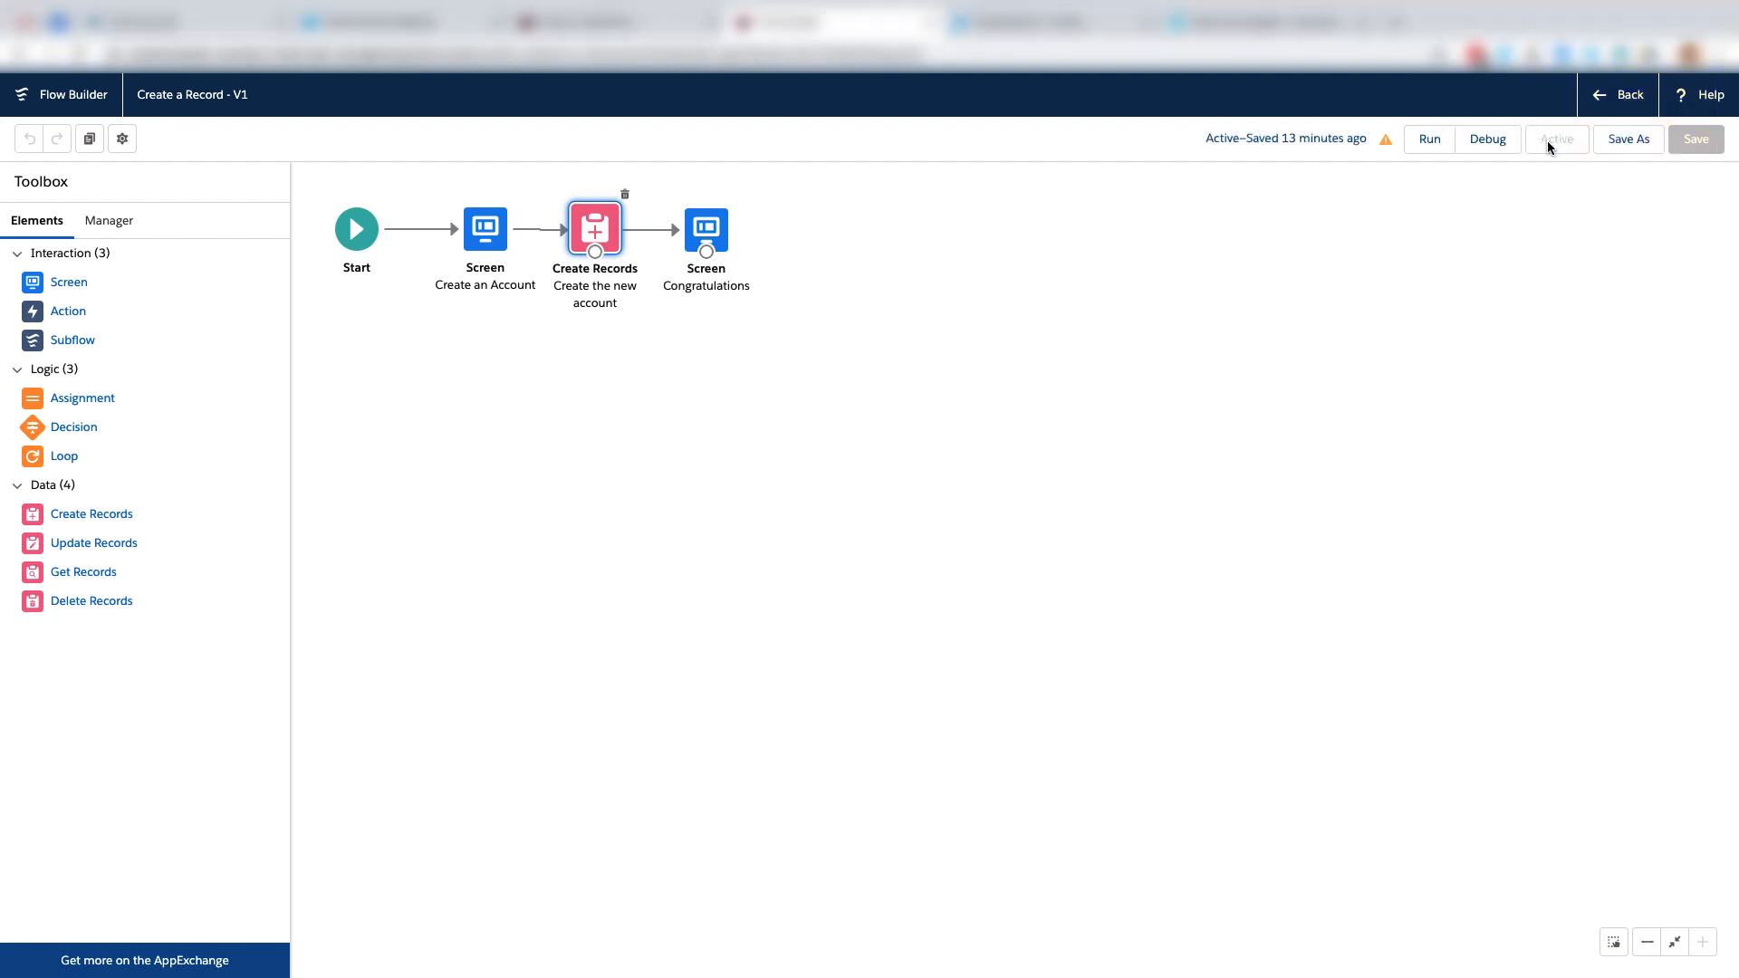
pyautogui.click(1626, 96)
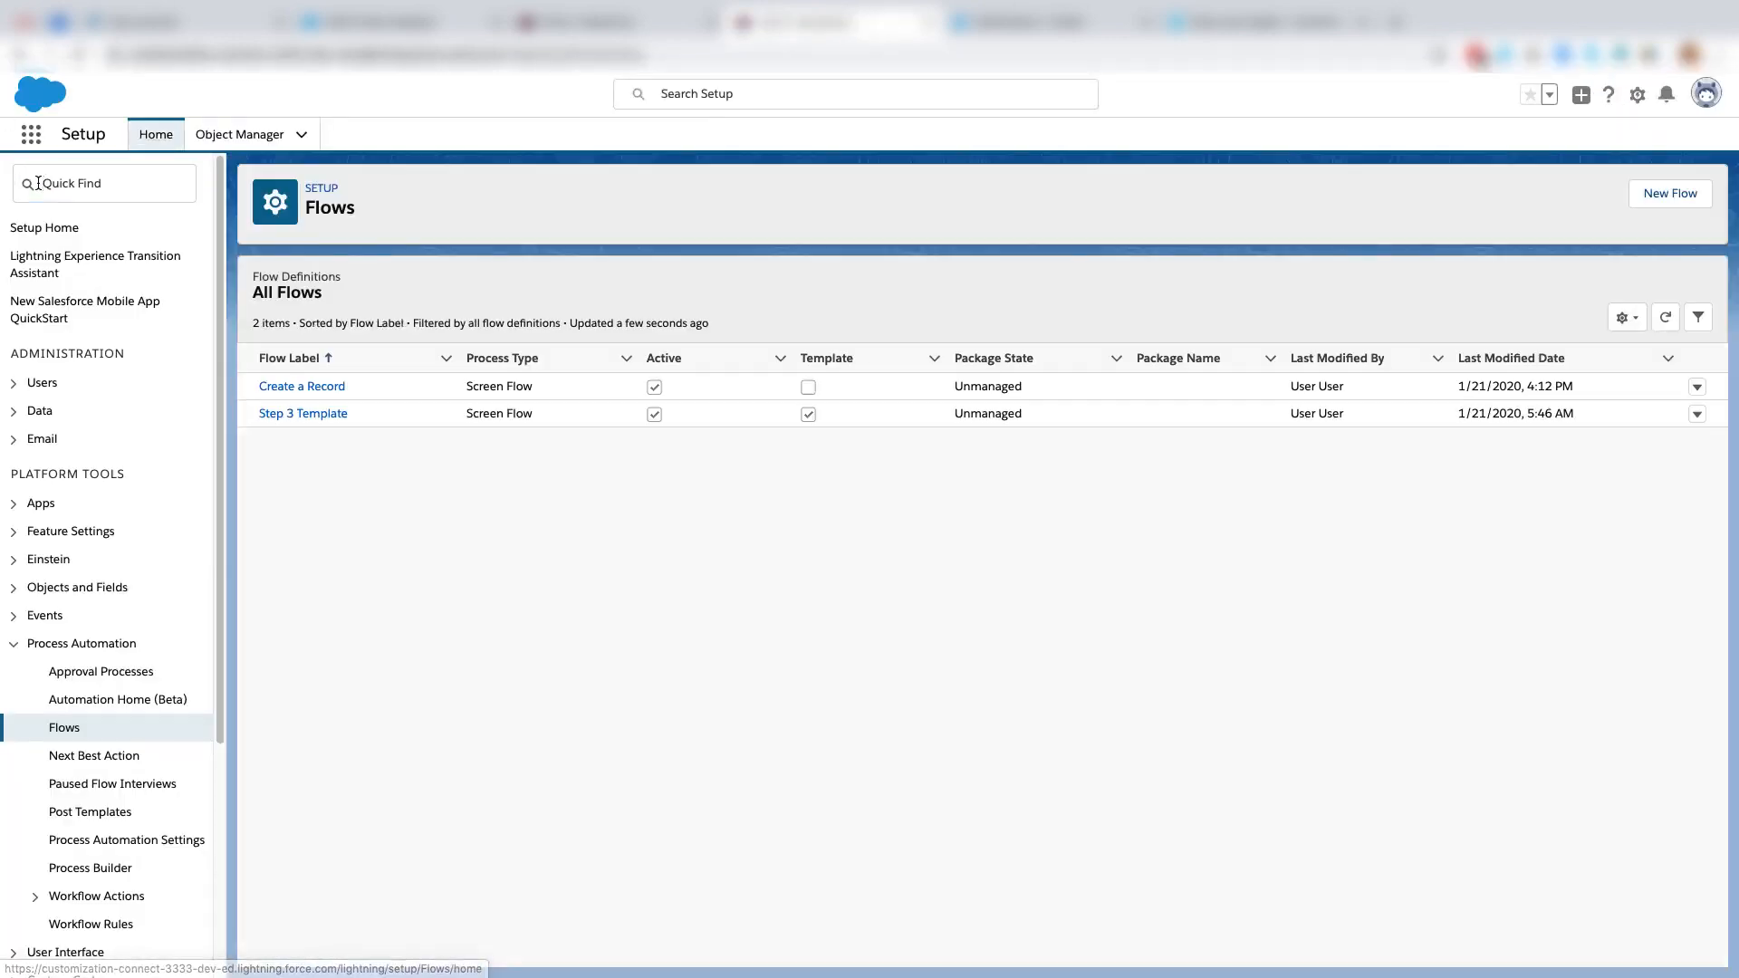
pyautogui.click(37, 182)
pyautogui.write('App')
pyautogui.click(70, 376)
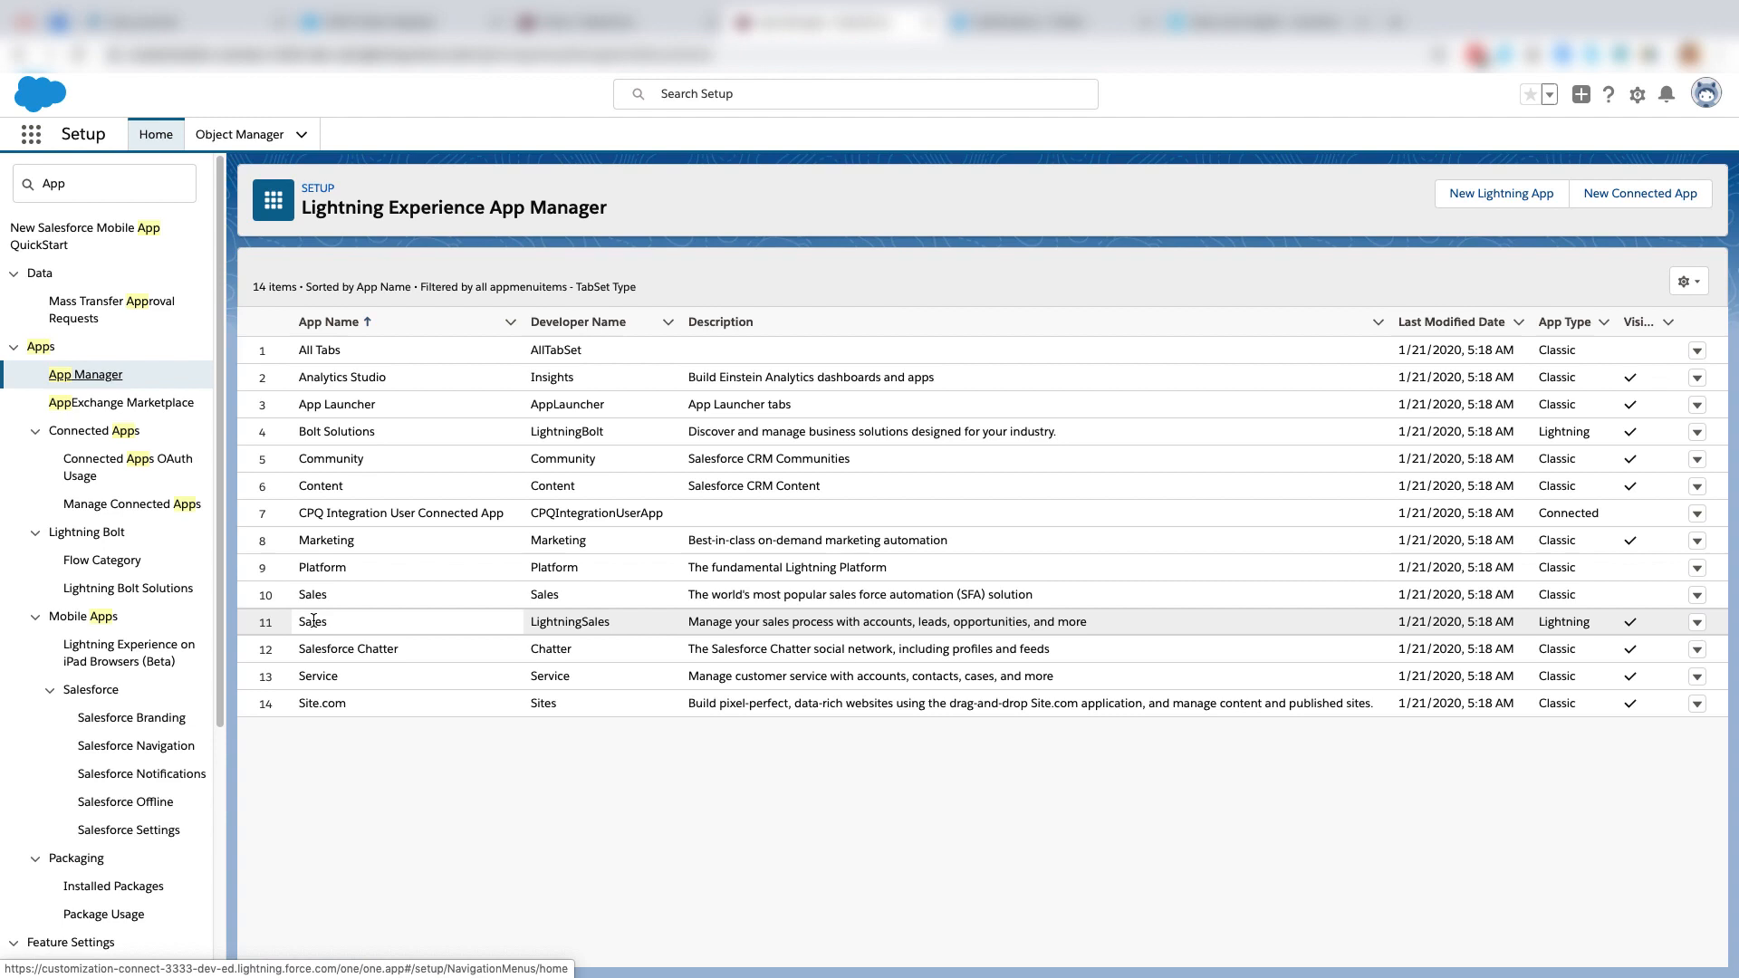
# Open the Lightning version of the Sales app for editing and go to its Utility Items settings.
pyautogui.click(313, 621)
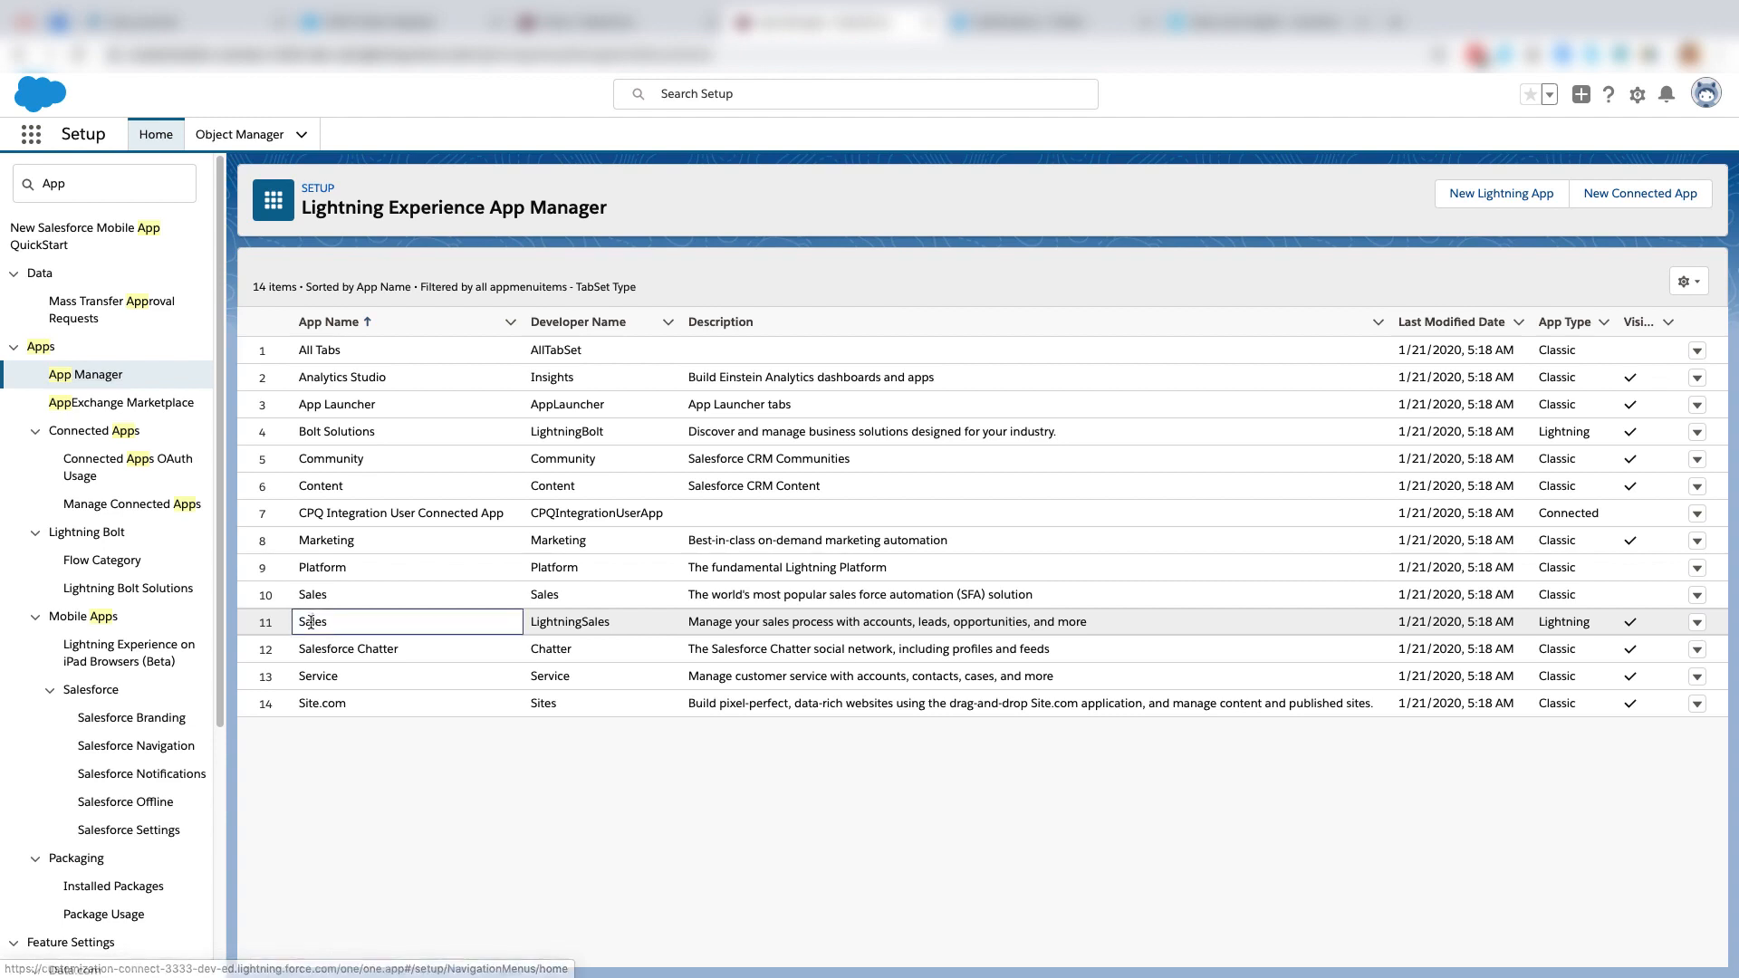
pyautogui.click(1696, 622)
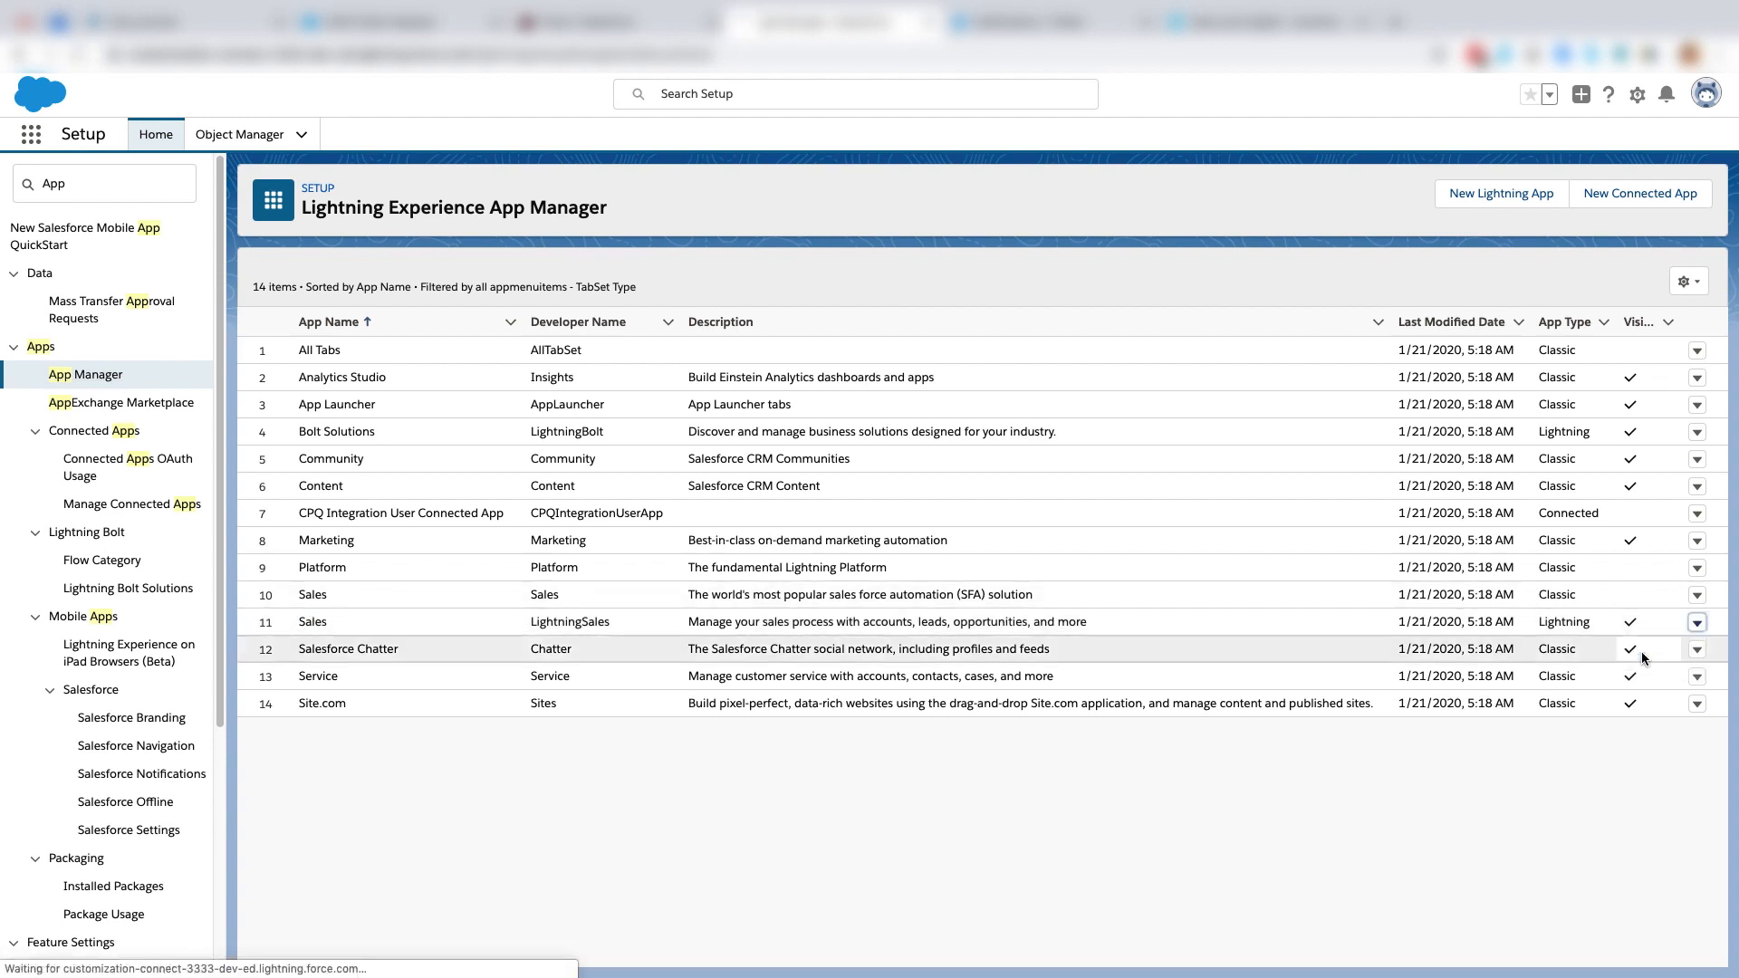
pyautogui.click(1639, 653)
pyautogui.click(53, 232)
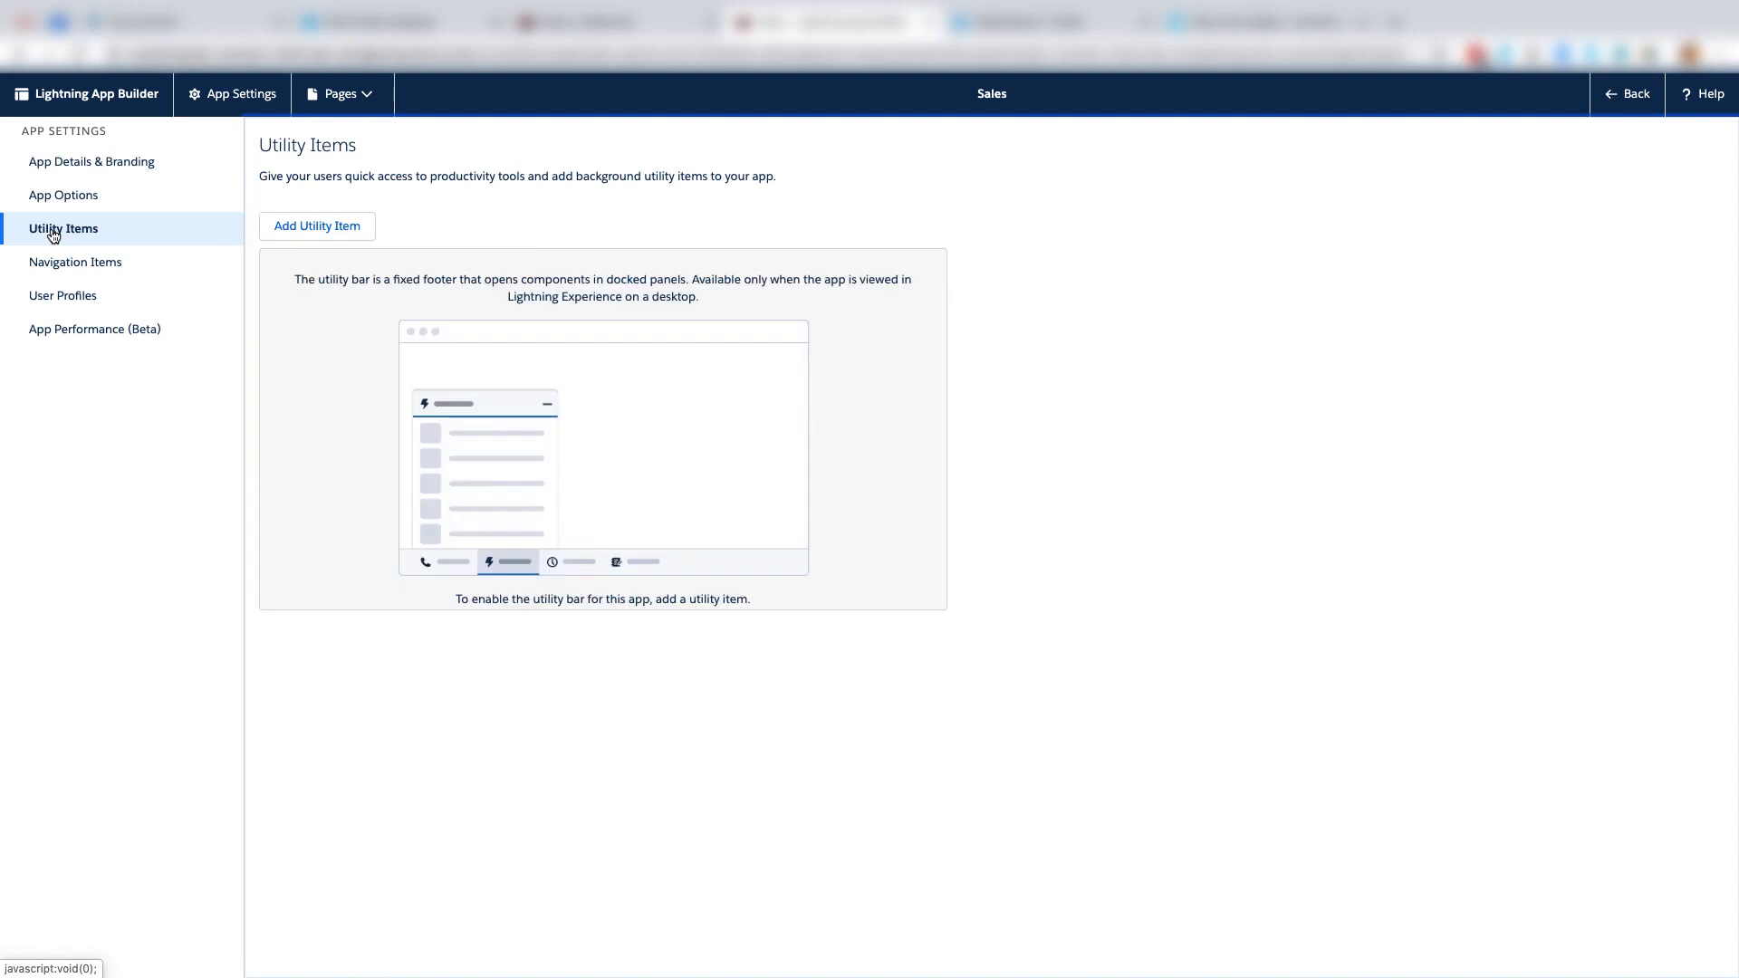
# Add a Flow utility item to the Sales app and label it "Create an Account".
pyautogui.click(302, 238)
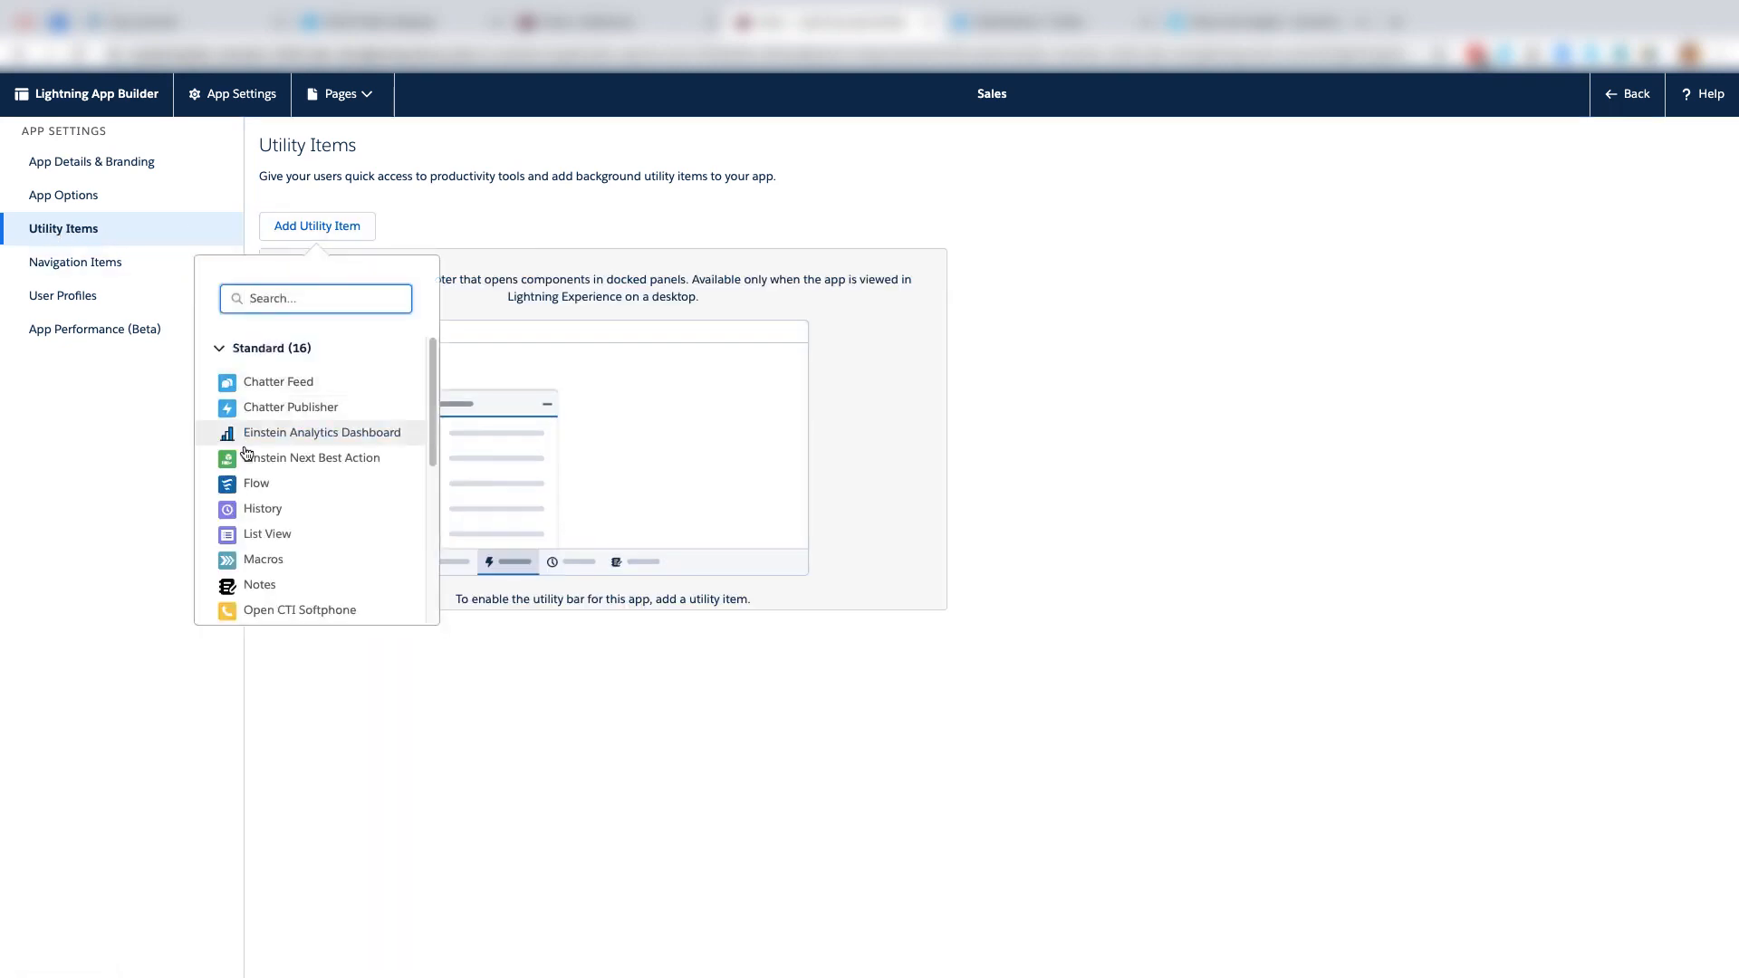
pyautogui.click(238, 483)
pyautogui.click(609, 400)
pyautogui.doubleClick(608, 400)
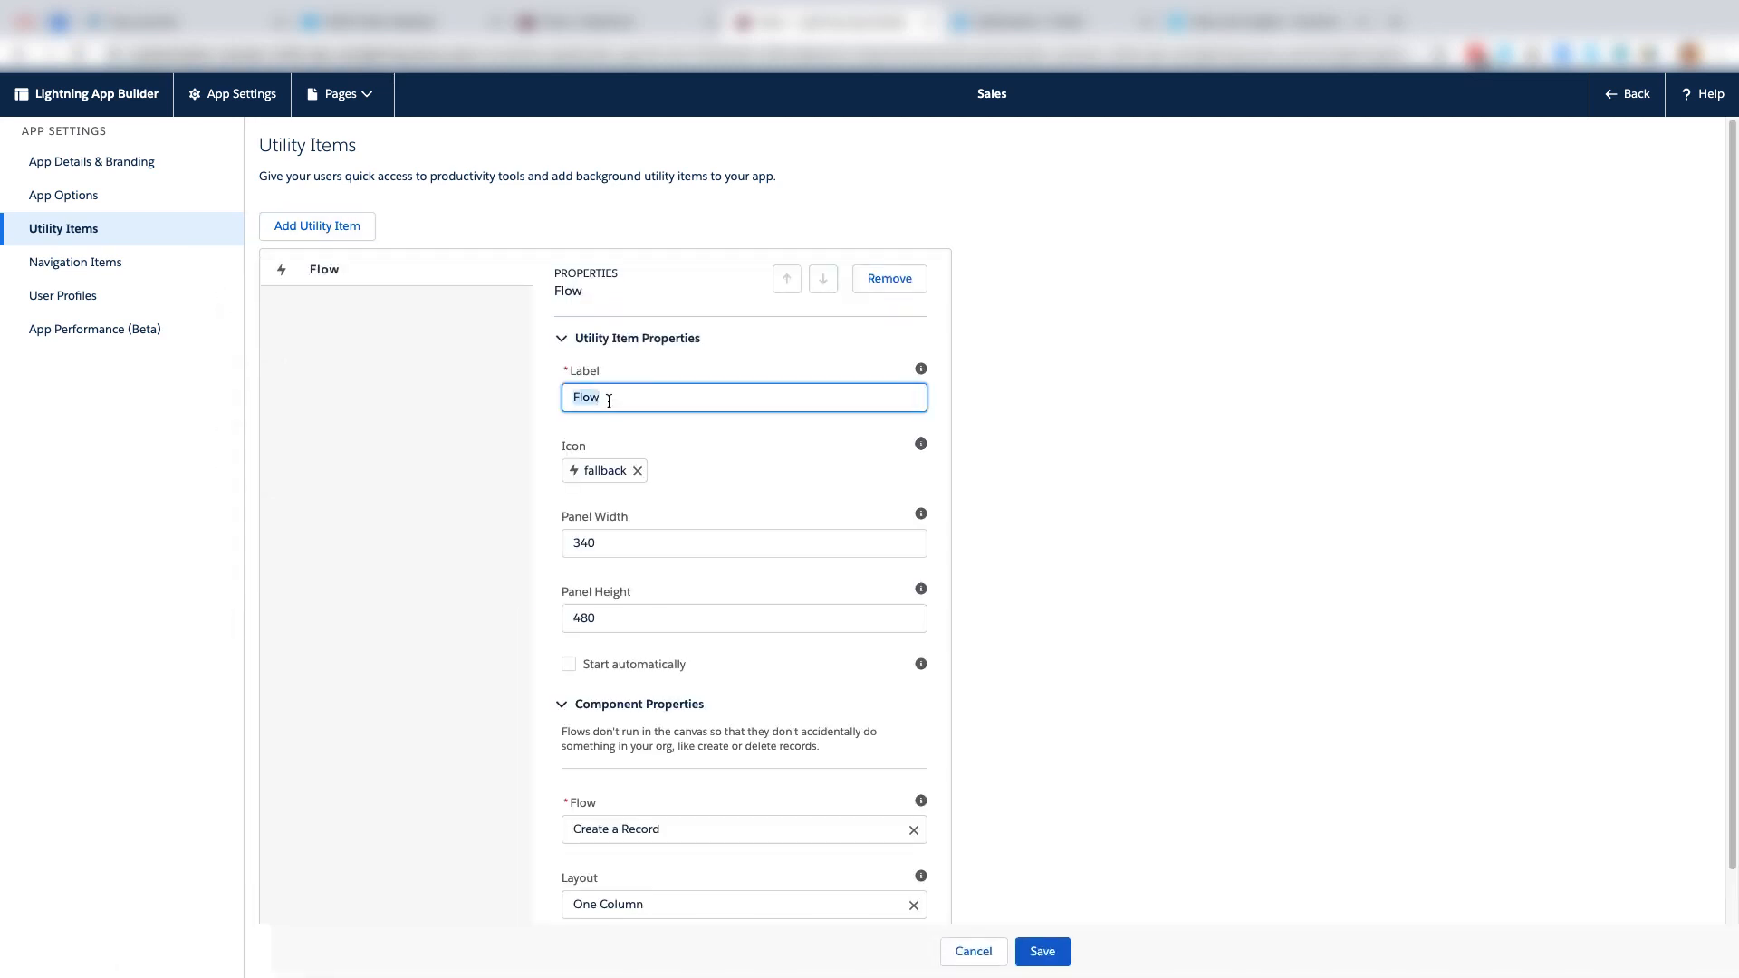
pyautogui.write('Create an Account')
# Use Create a Record as the utility item's flow with the One Column layout, and save the app.
pyautogui.scroll(-1, 587, 772)
pyautogui.click(587, 772)
pyautogui.click(603, 752)
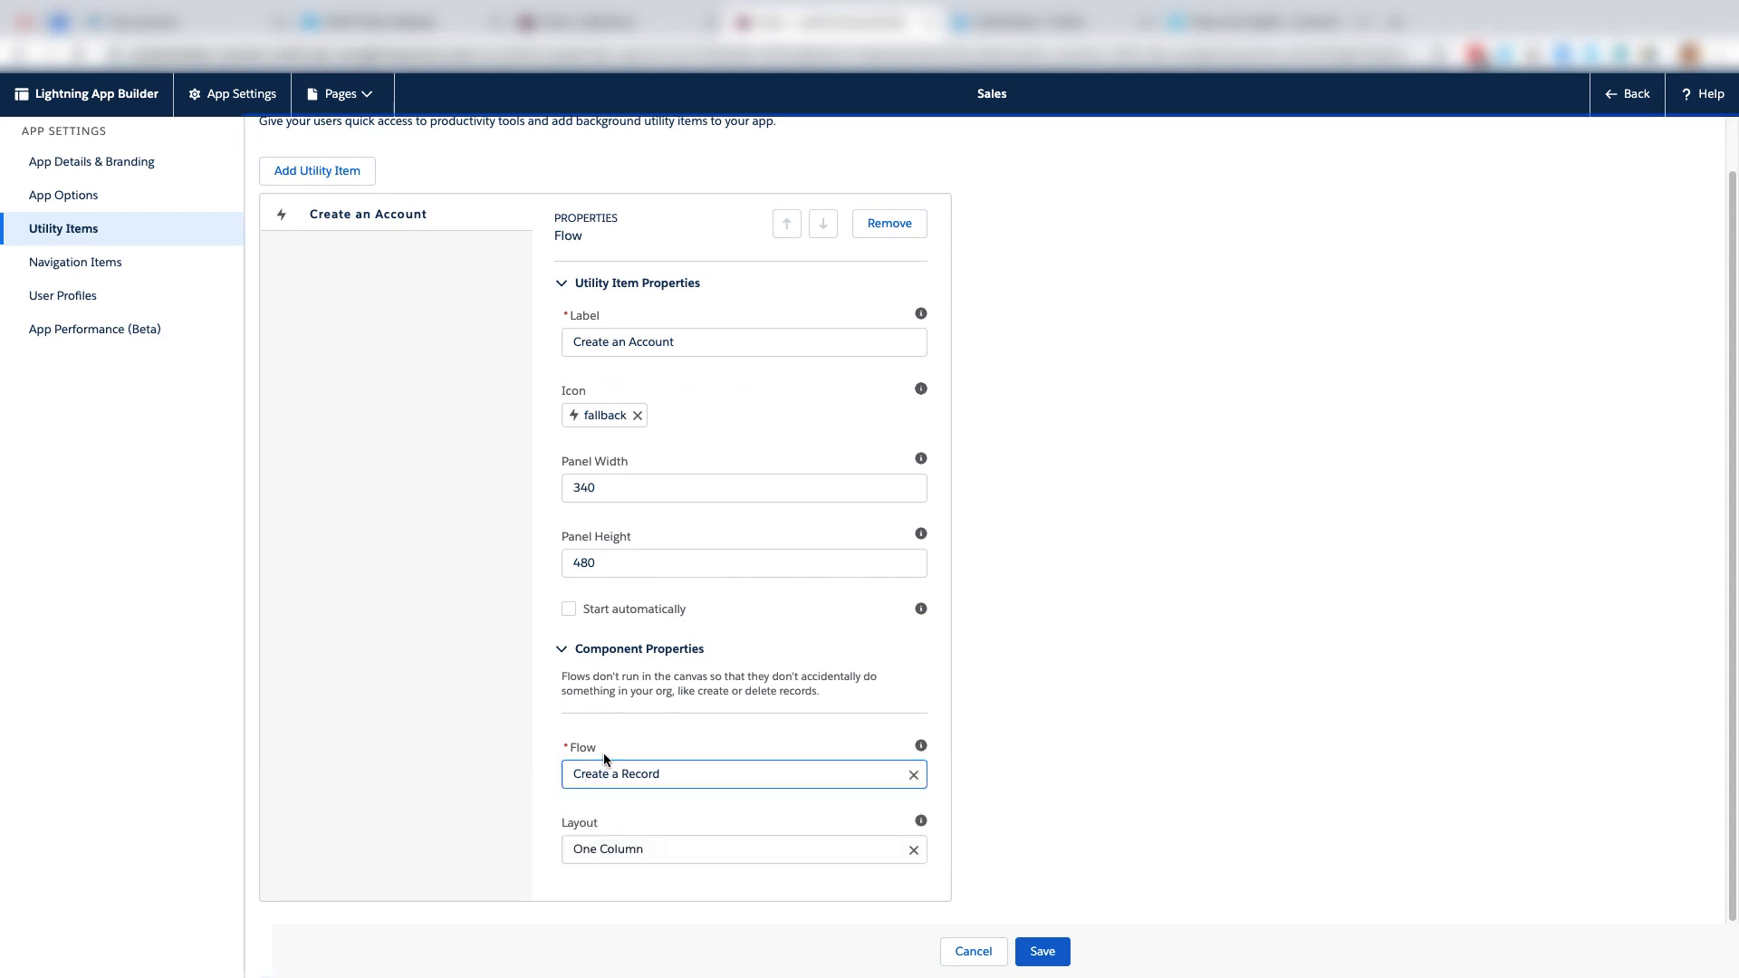
pyautogui.click(1042, 953)
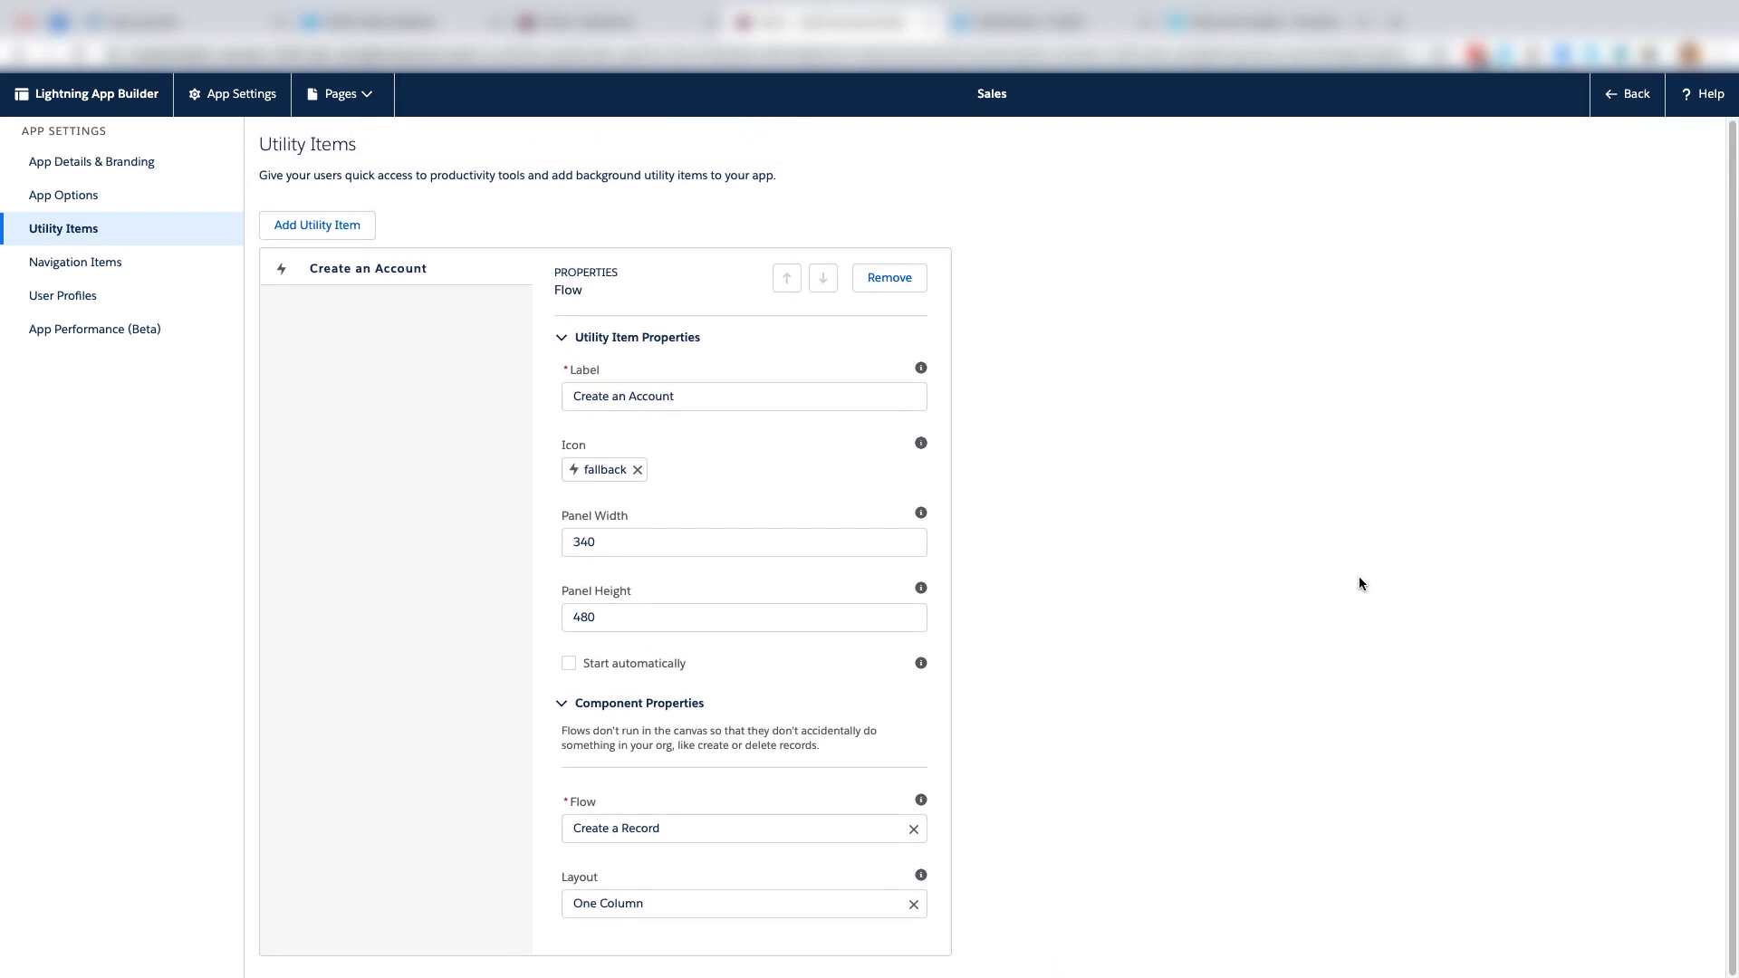
# Return to Setup, launch the Sales app, and open the Create an Account utility to view the flow.
pyautogui.click(1627, 96)
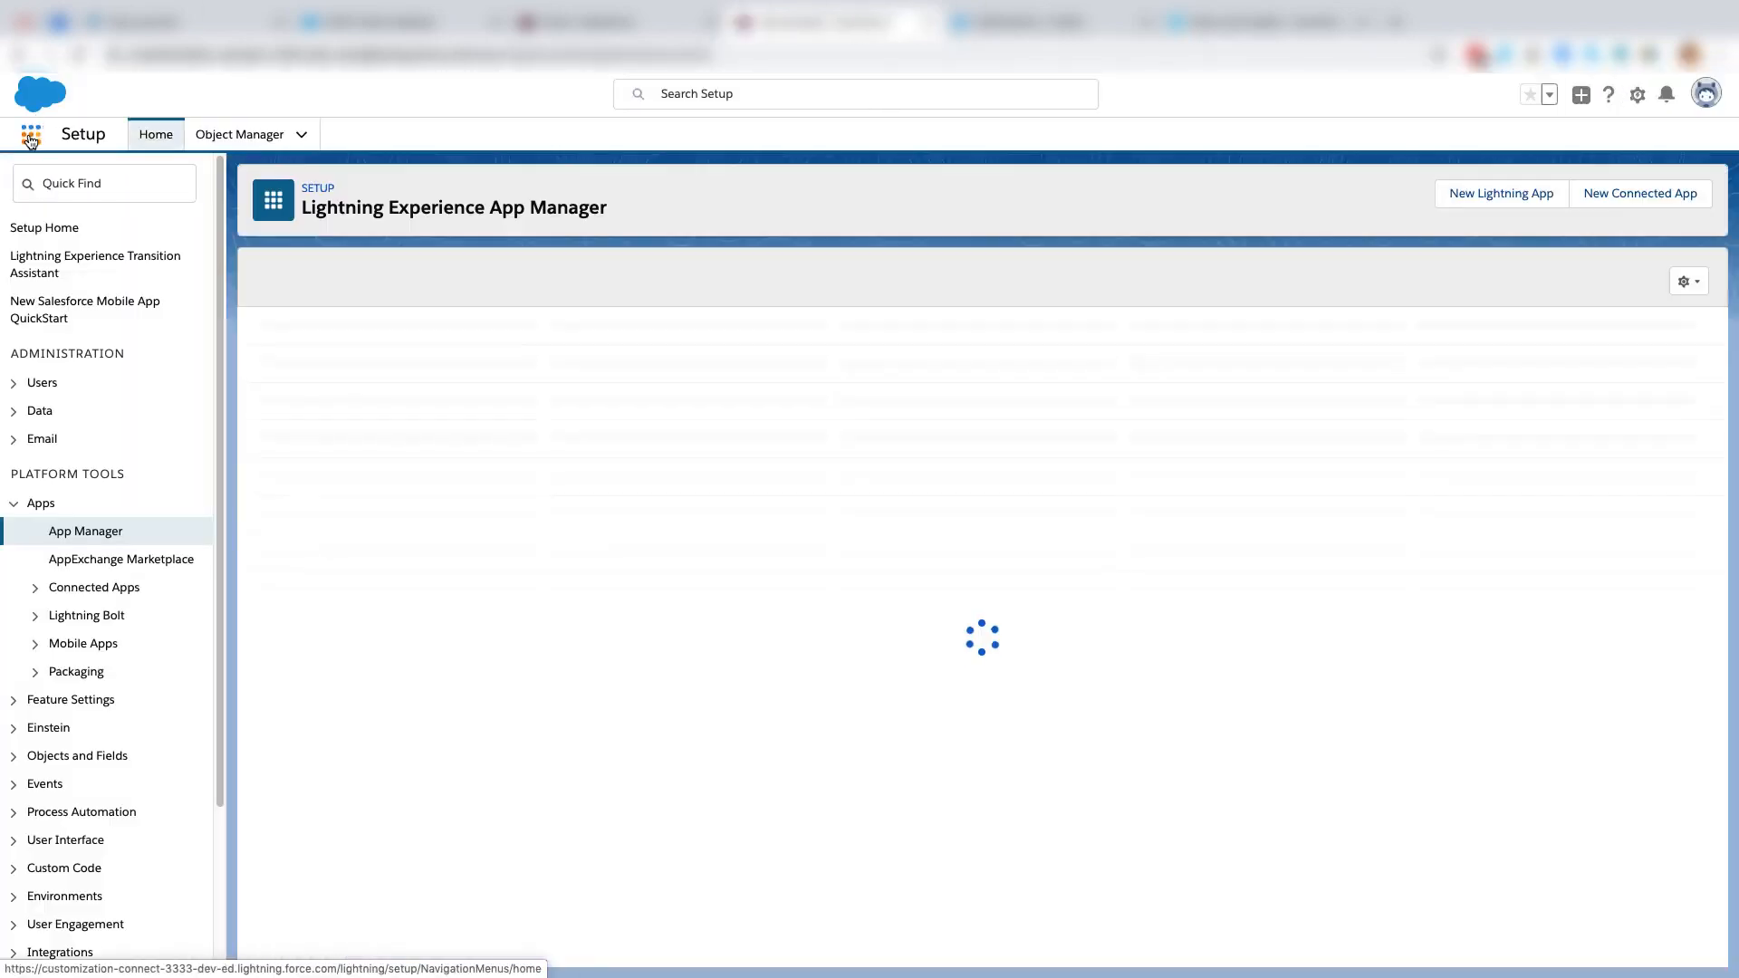
pyautogui.click(29, 138)
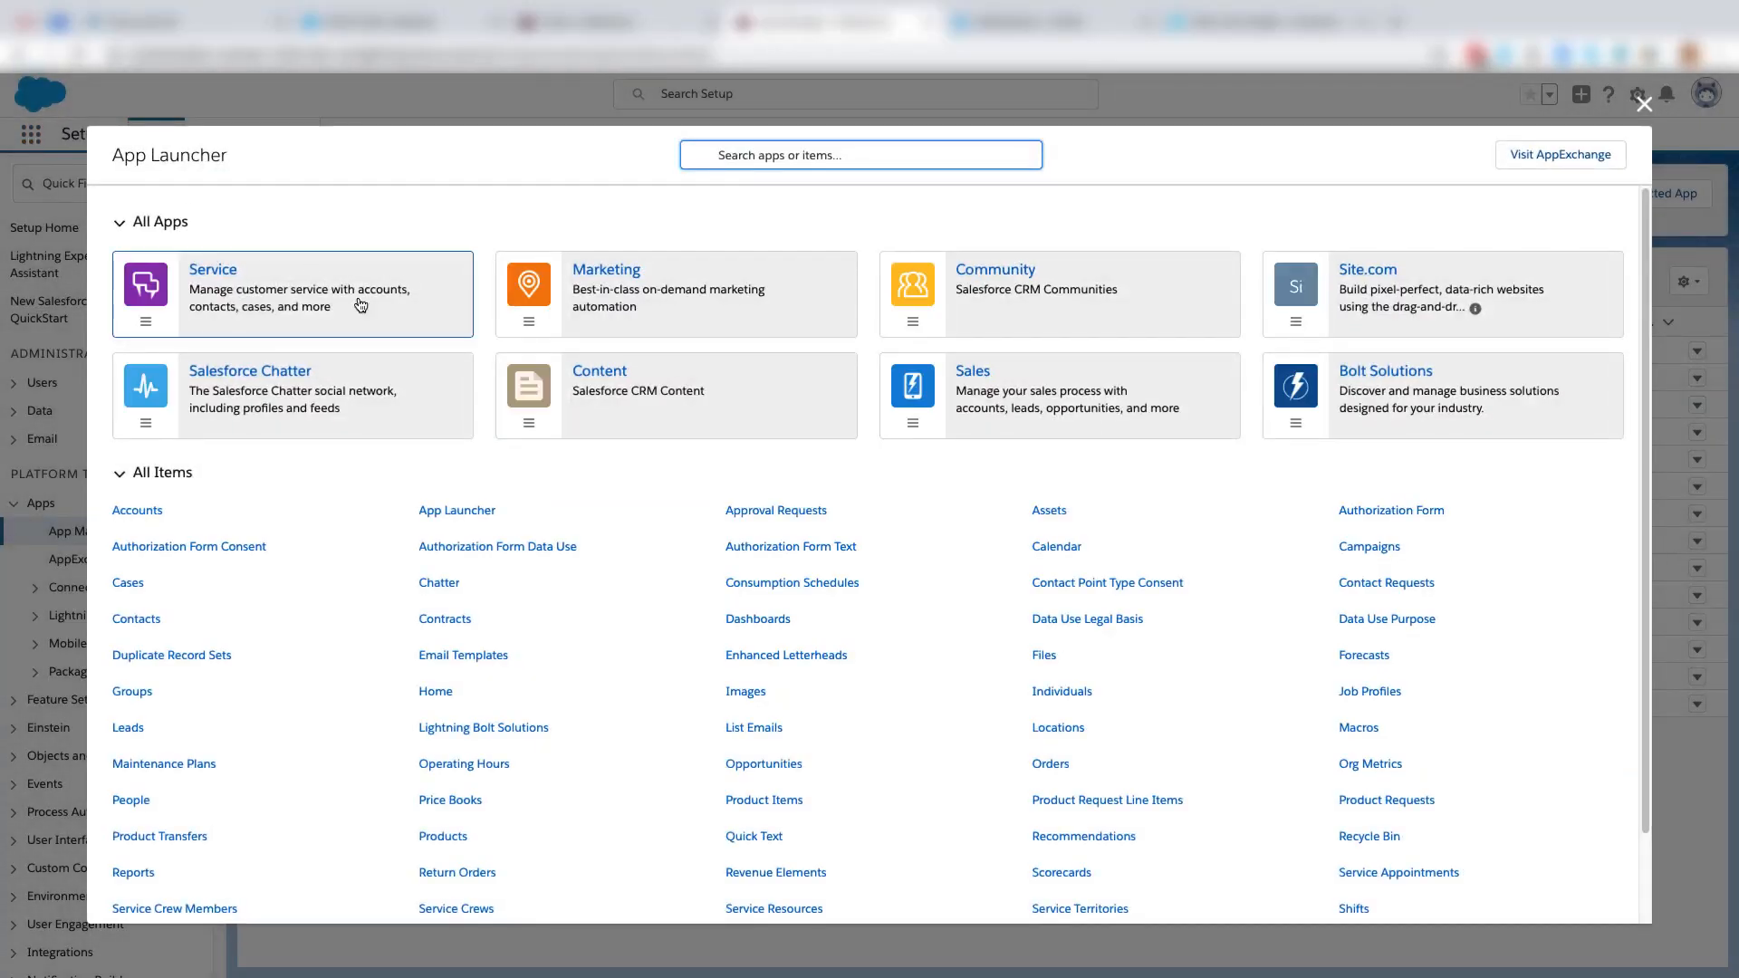
pyautogui.click(978, 392)
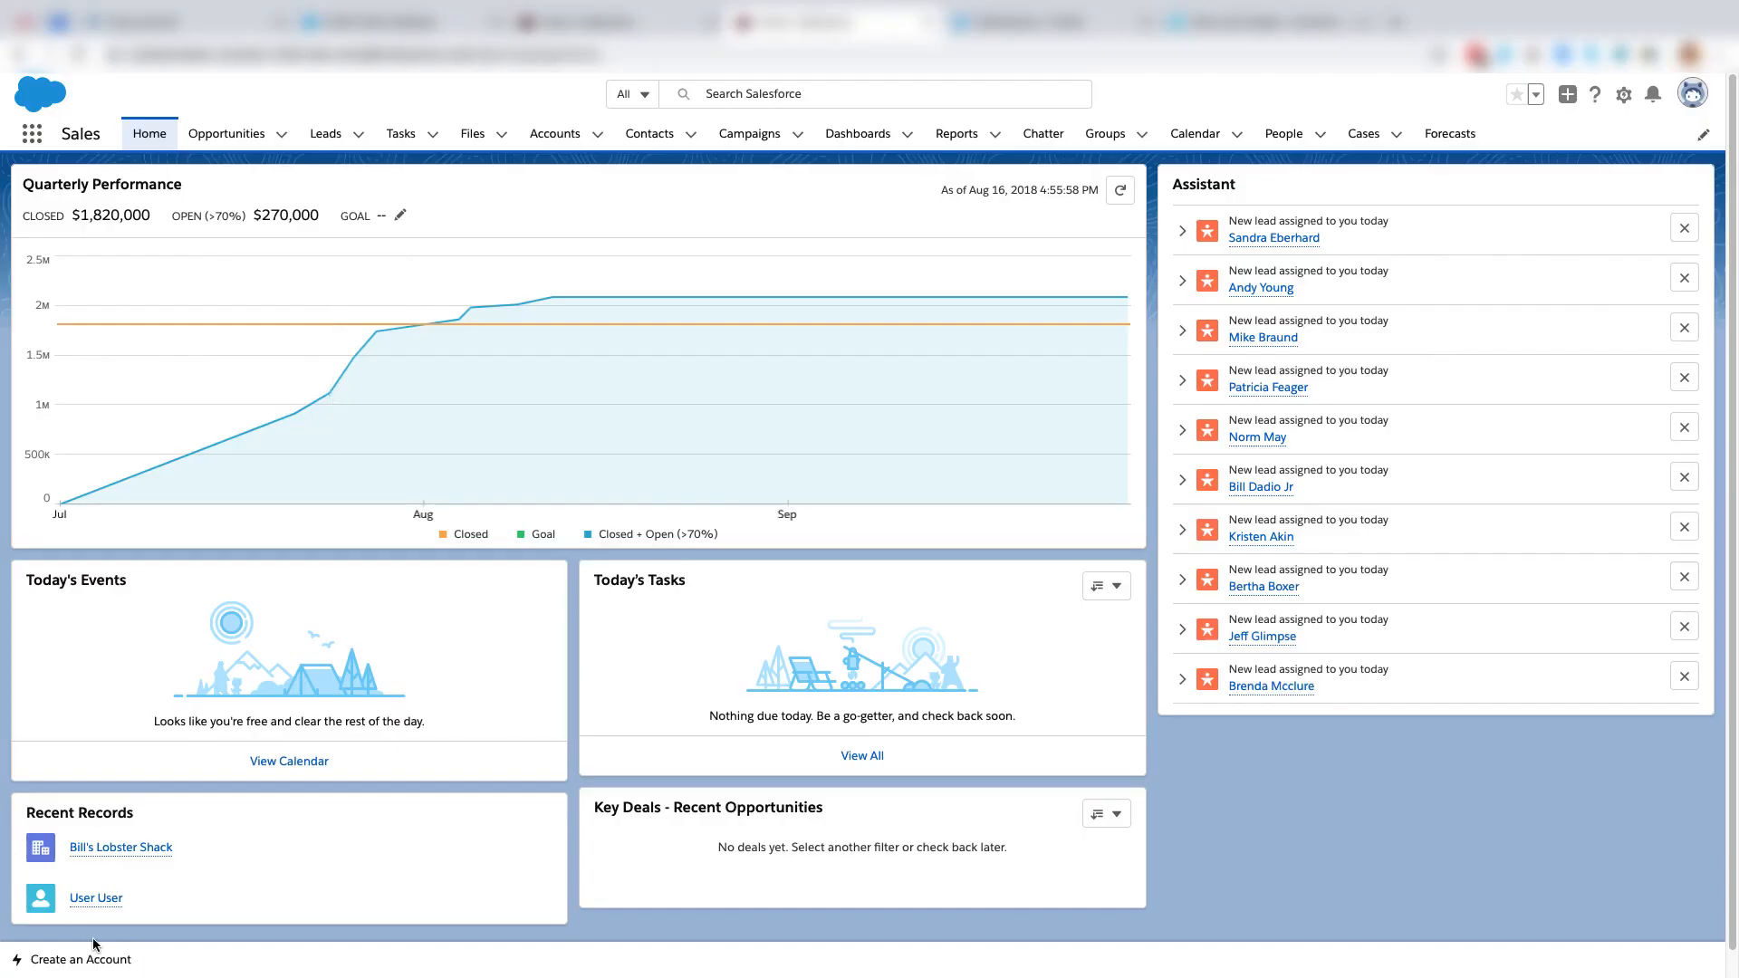
pyautogui.click(77, 963)
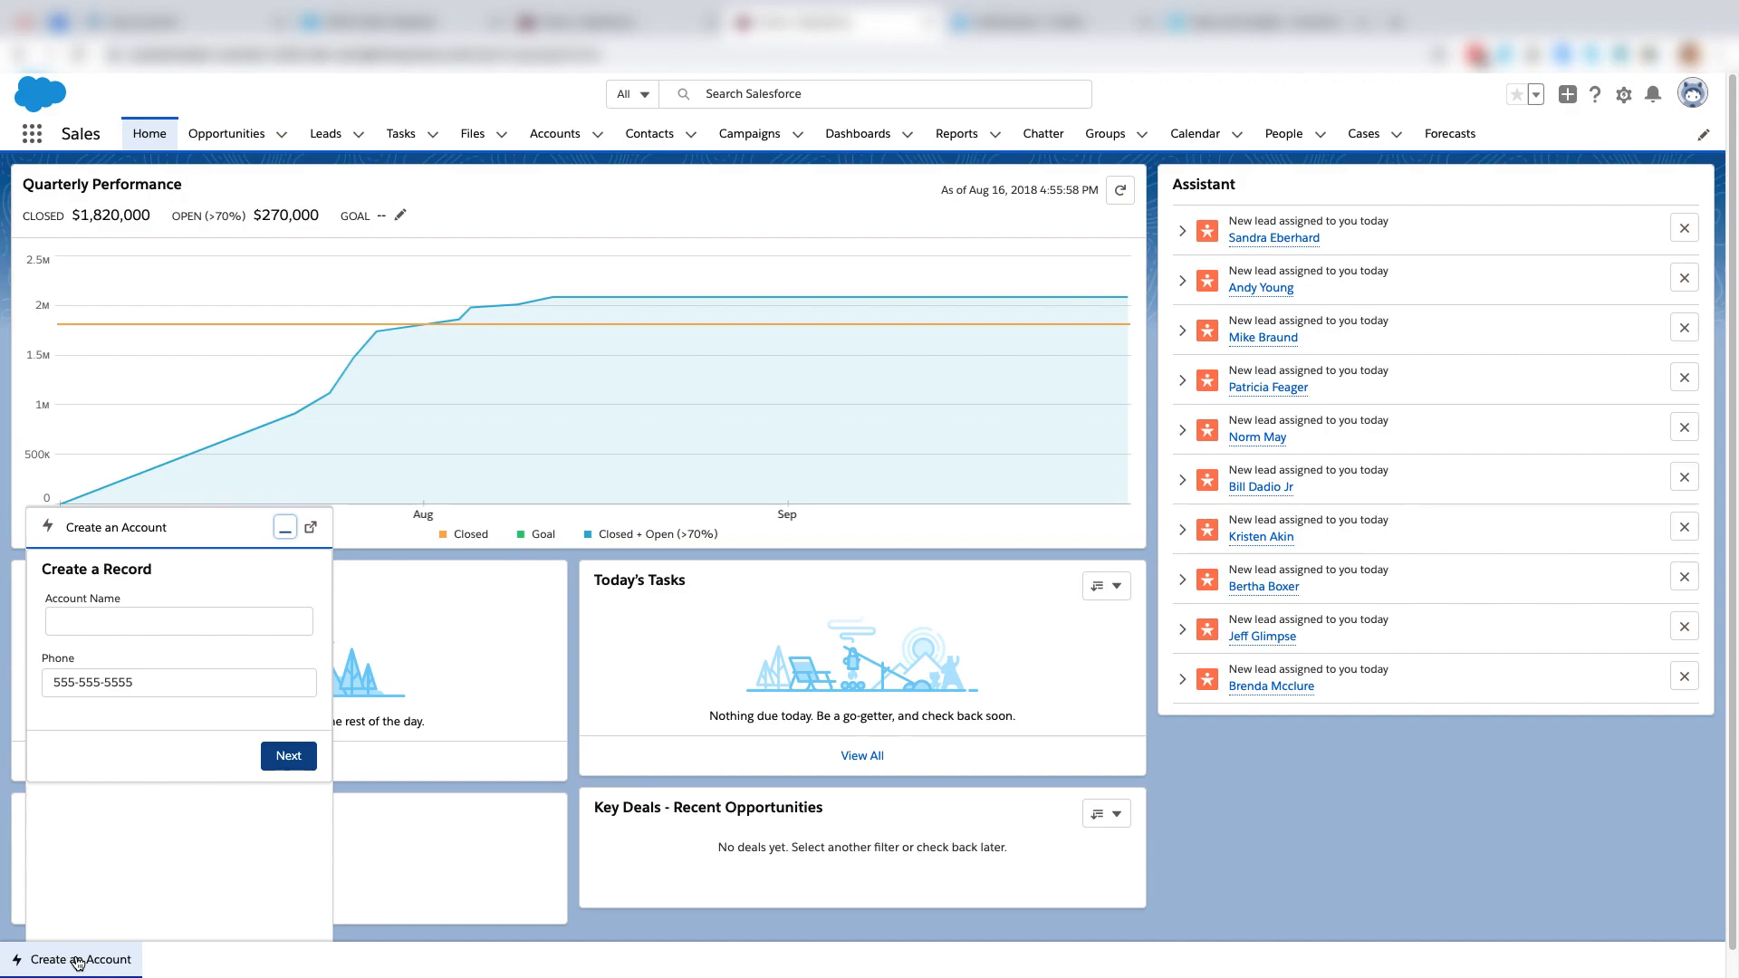